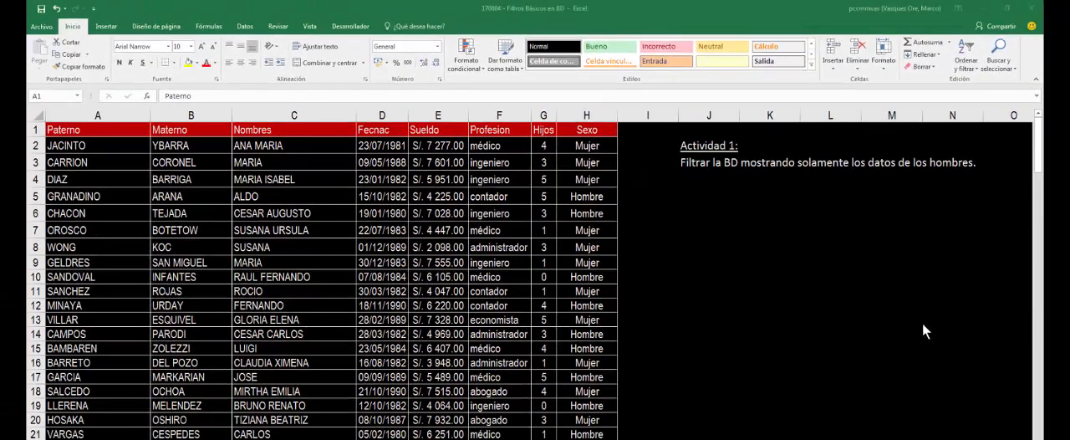
- Turn on column filtering for the Actividad 1 data table
{"action": "left_click", "coordinate": [275, 165]}
{"action": "left_click", "coordinate": [286, 198]}
{"action": "left_click", "coordinate": [297, 248]}
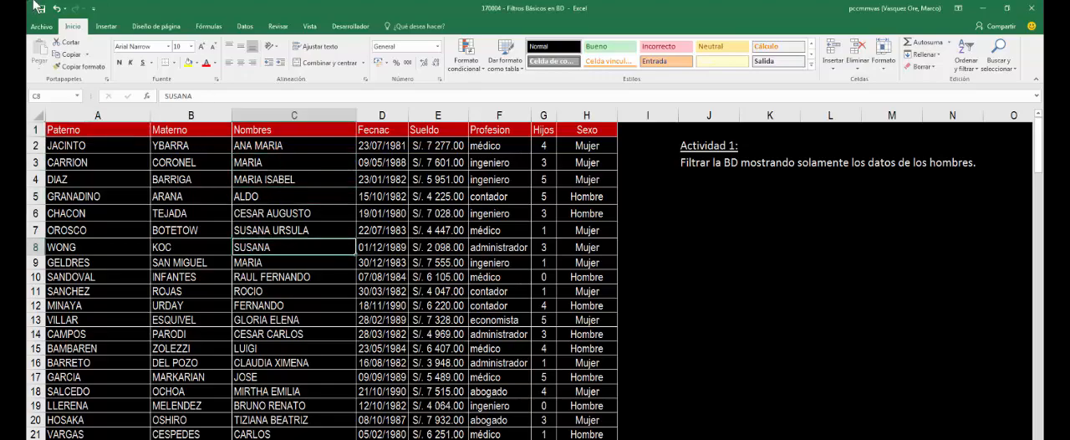
{"action": "left_click", "coordinate": [243, 26]}
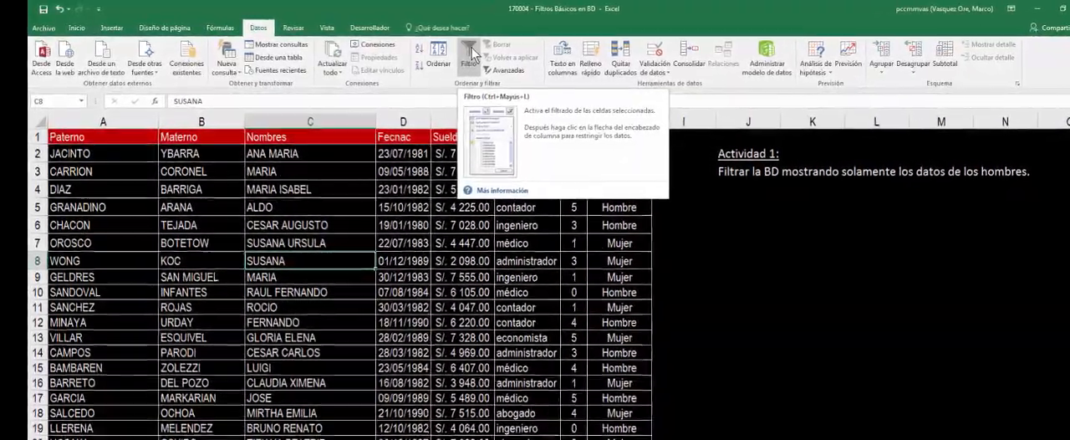
{"action": "left_click", "coordinate": [471, 47]}
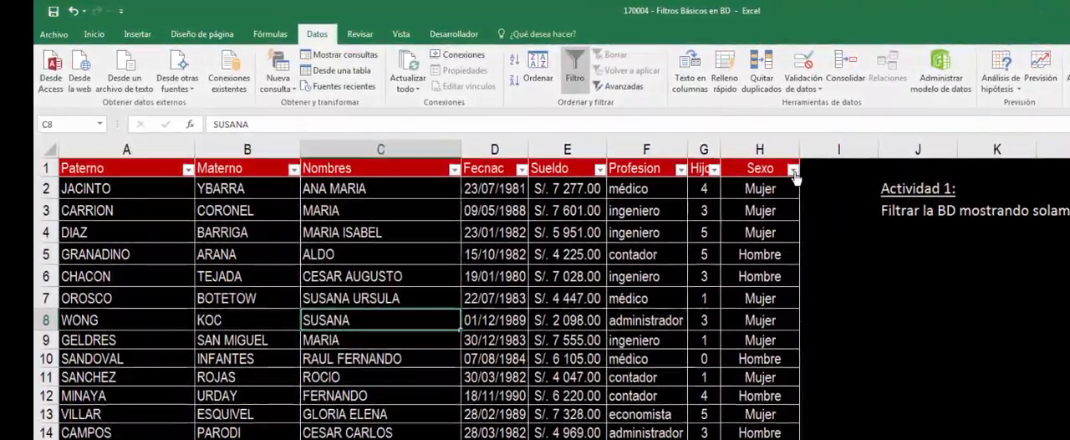
- Filter the Sexo column to show only Hombre records, and turn the table's filtering off again
{"action": "left_click", "coordinate": [788, 170]}
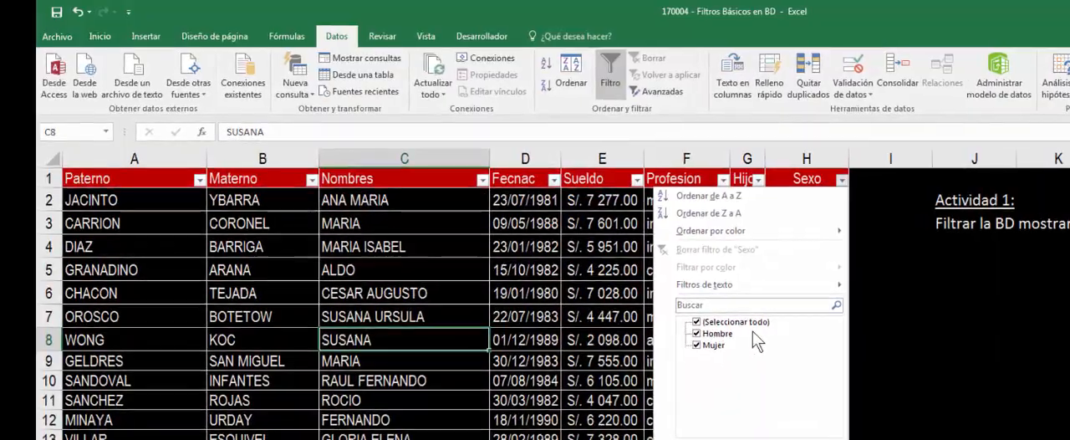
{"action": "left_click", "coordinate": [728, 321]}
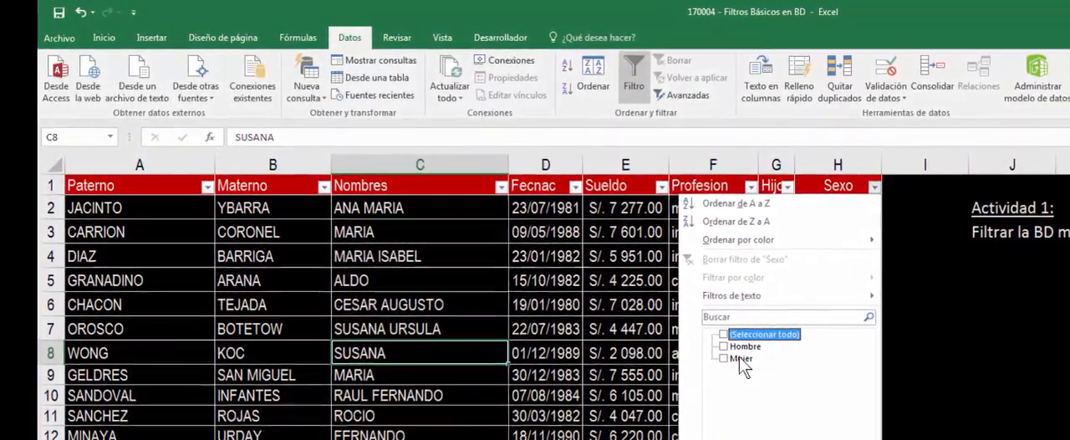
{"action": "left_click", "coordinate": [734, 352]}
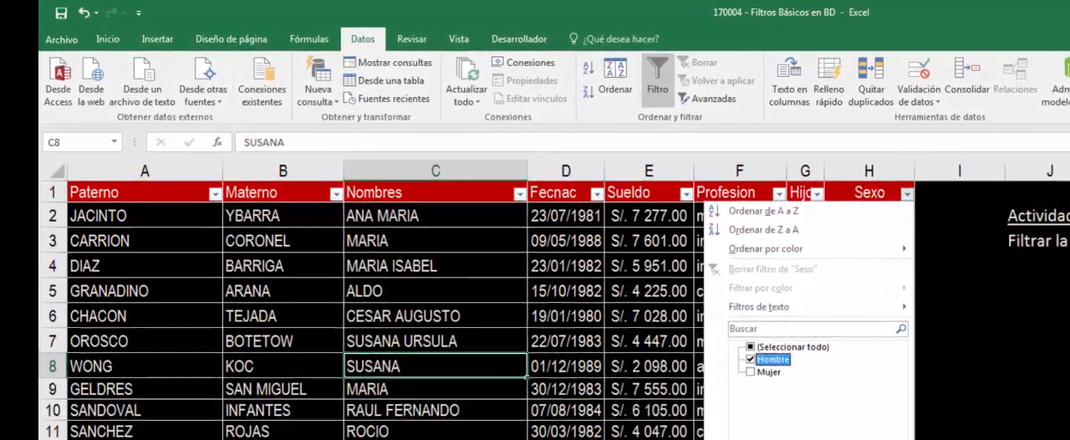
{"action": "left_click", "coordinate": [846, 439]}
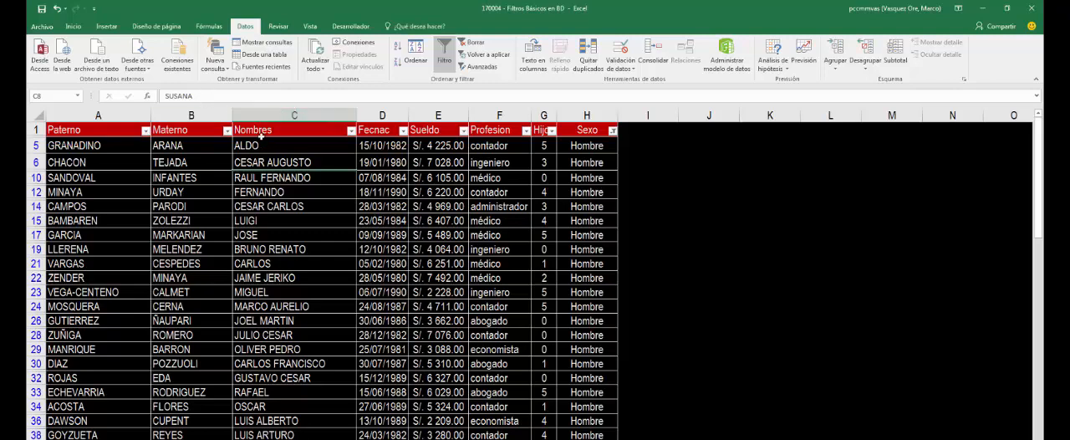
{"action": "left_click", "coordinate": [250, 161]}
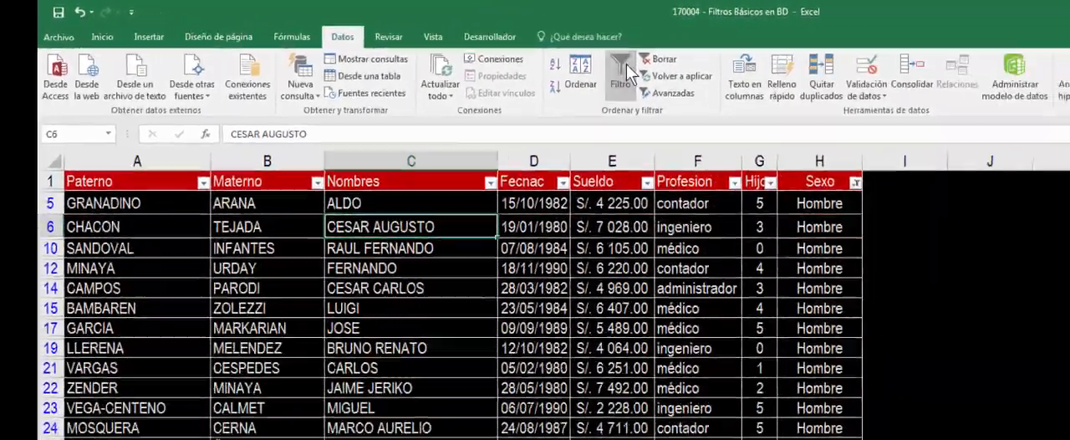
{"action": "left_click", "coordinate": [826, 90]}
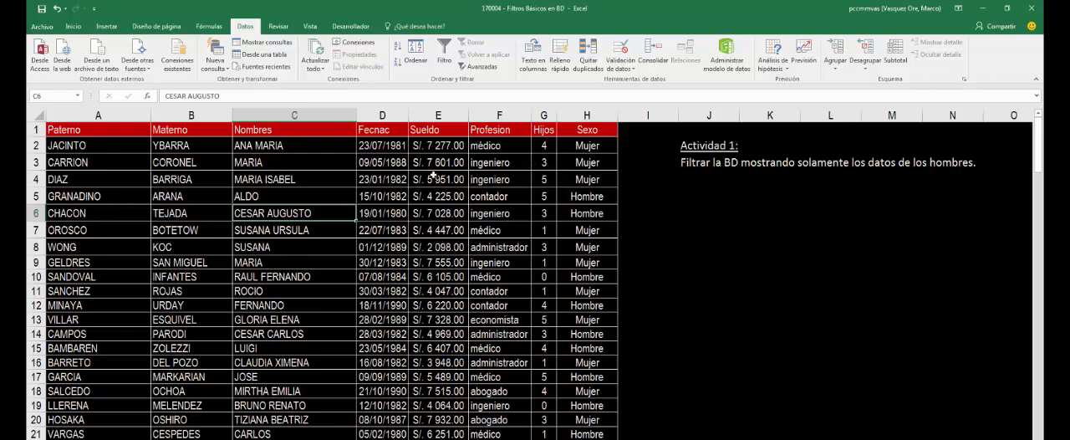
- Turn on filtering for the Actividad 1 table and show only the Hombre records of the Sexo column
{"action": "left_click", "coordinate": [315, 165]}
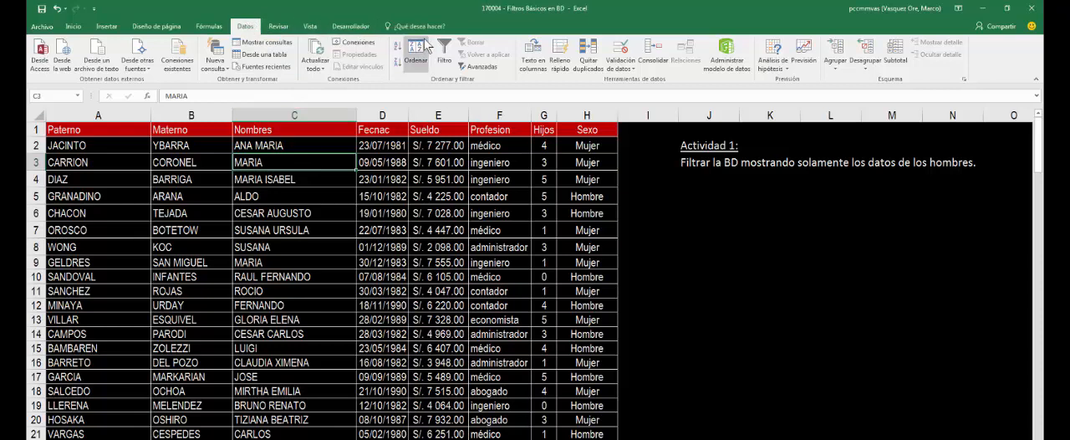
{"action": "left_click", "coordinate": [445, 50]}
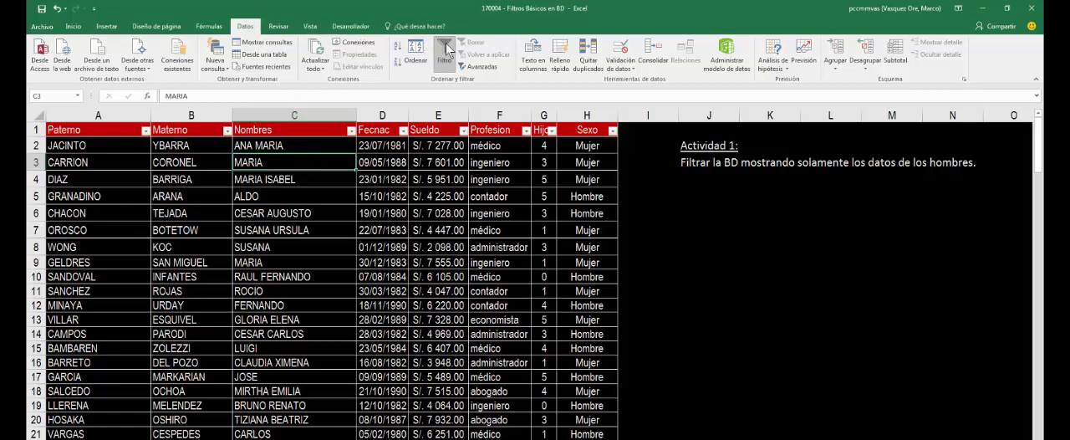
{"action": "left_click", "coordinate": [612, 131]}
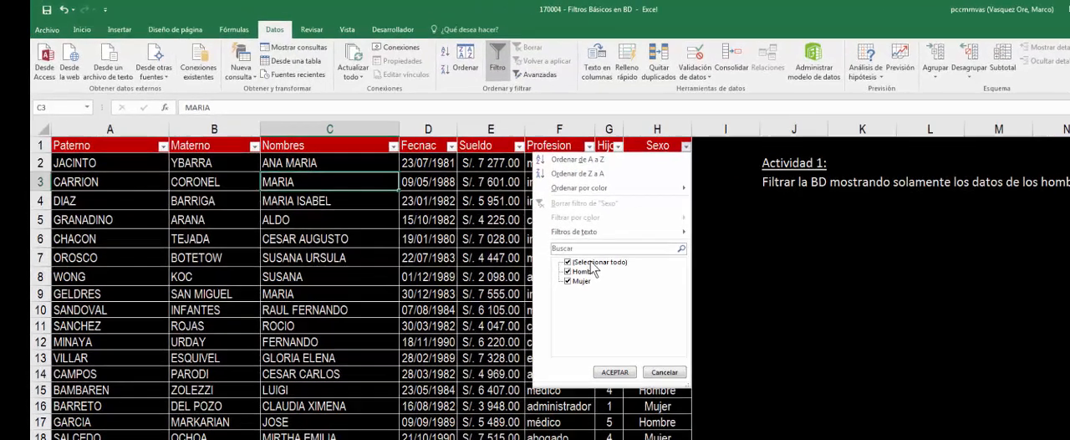
{"action": "left_click", "coordinate": [529, 236]}
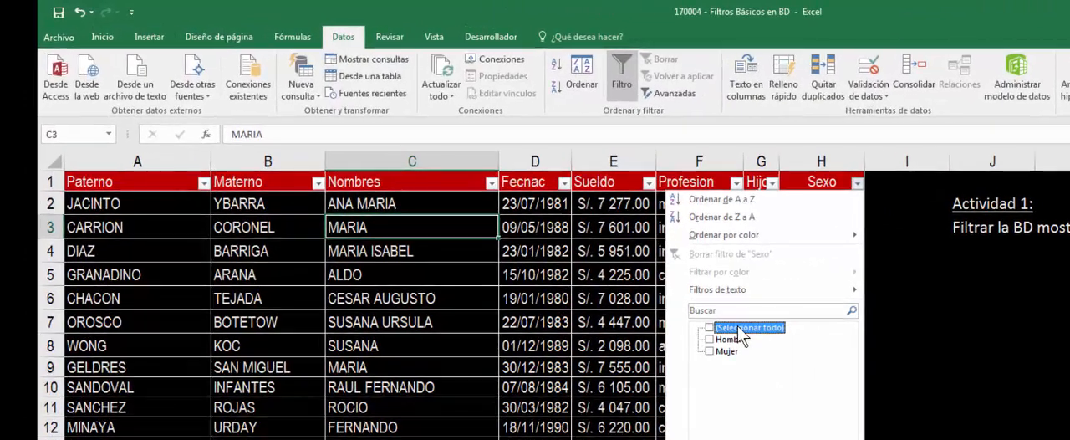
{"action": "left_click", "coordinate": [710, 340]}
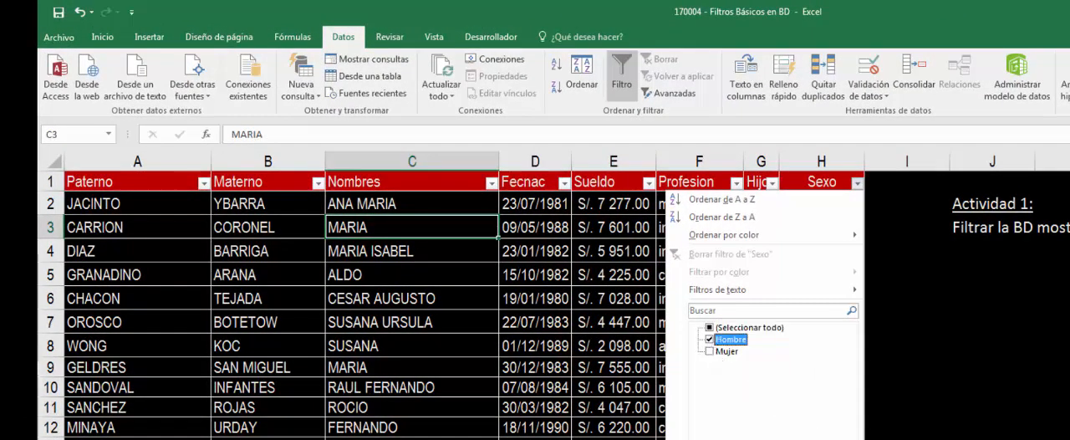
{"action": "left_click", "coordinate": [659, 405]}
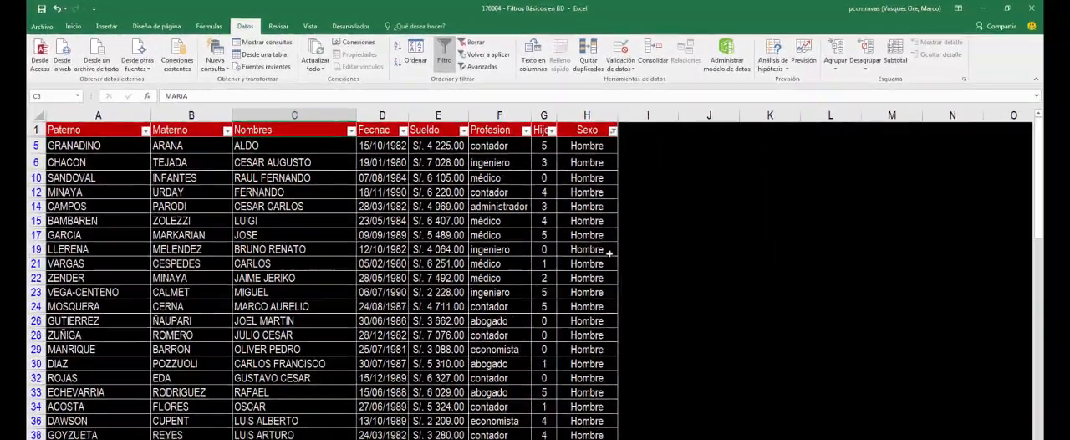
- Turn on column filtering for the data table on the Actividad 2 sheet
{"action": "left_click", "coordinate": [686, 203]}
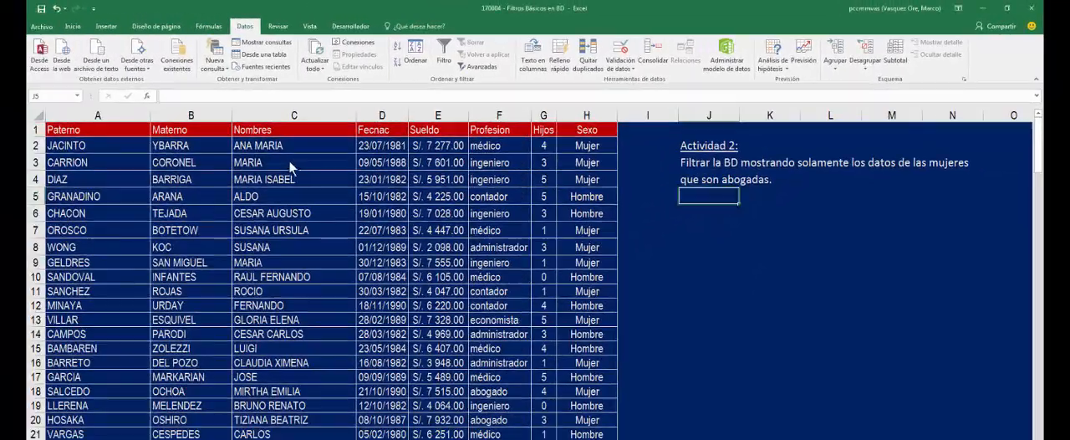
{"action": "left_click", "coordinate": [287, 164]}
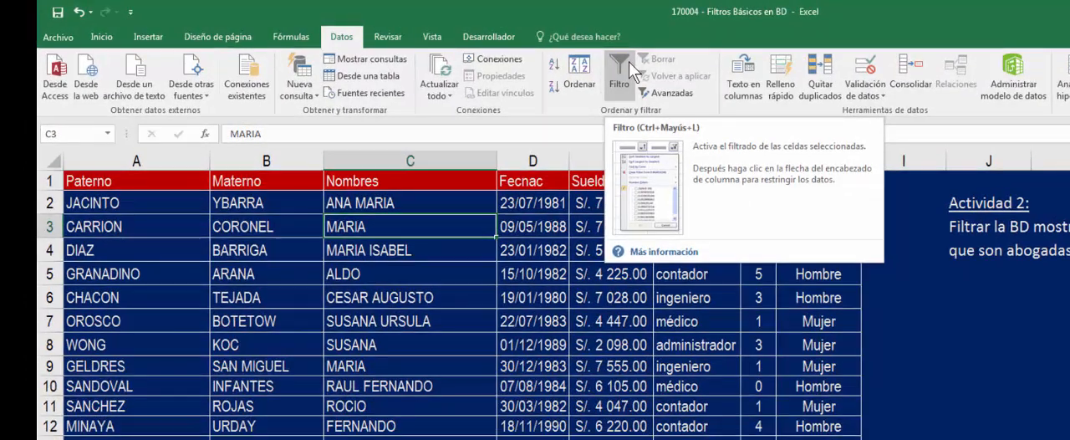
{"action": "left_click", "coordinate": [628, 62]}
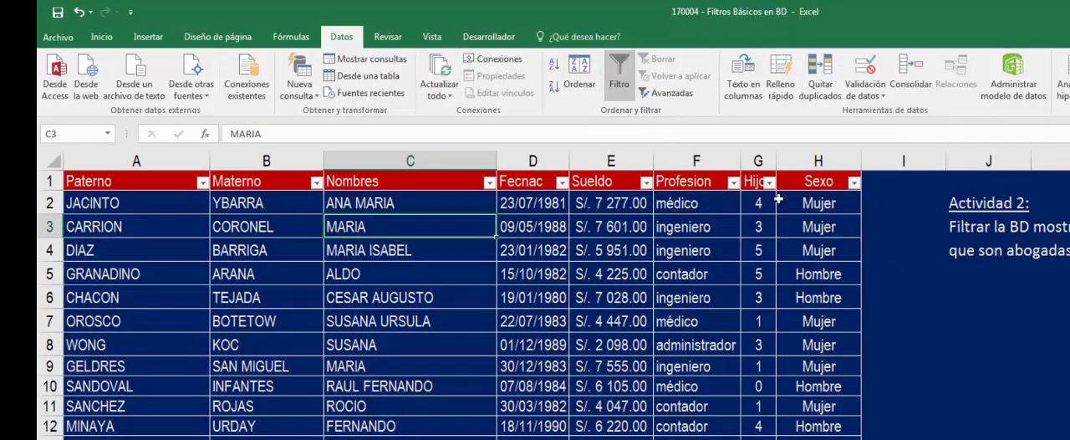
- Filter the Actividad 2 table's Sexo column to show only Mujer records
{"action": "left_click", "coordinate": [853, 182]}
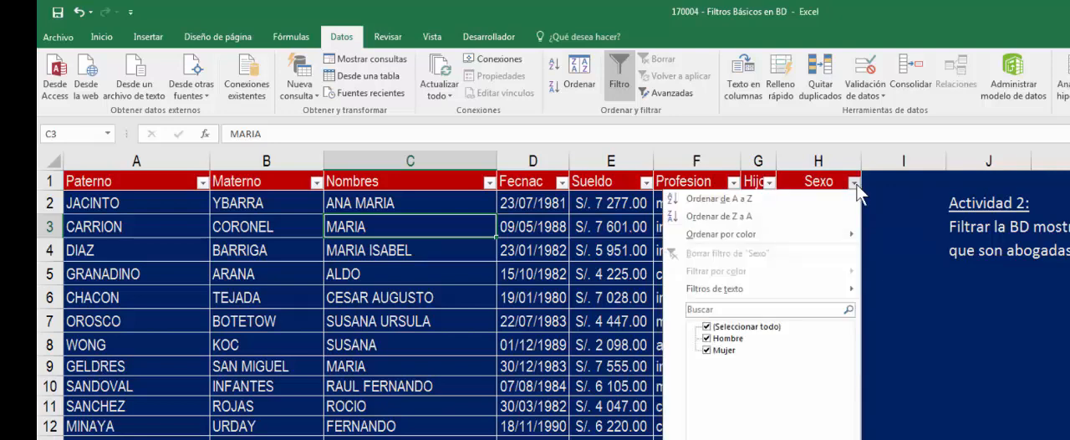
{"action": "left_click", "coordinate": [740, 327]}
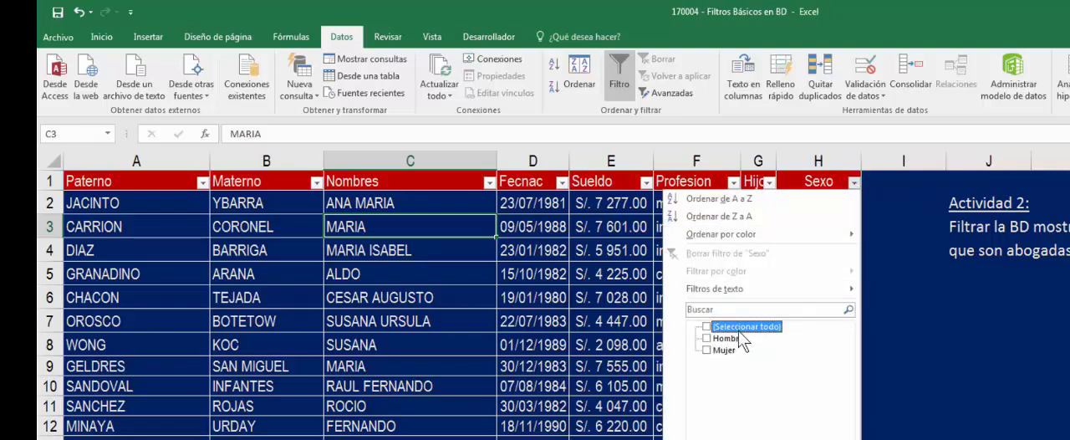
{"action": "left_click", "coordinate": [709, 350]}
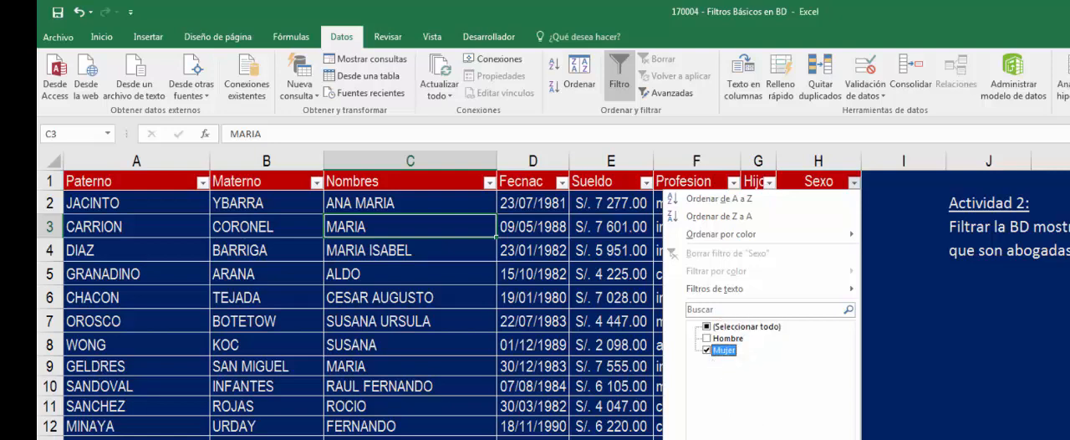
{"action": "key", "text": "Return"}
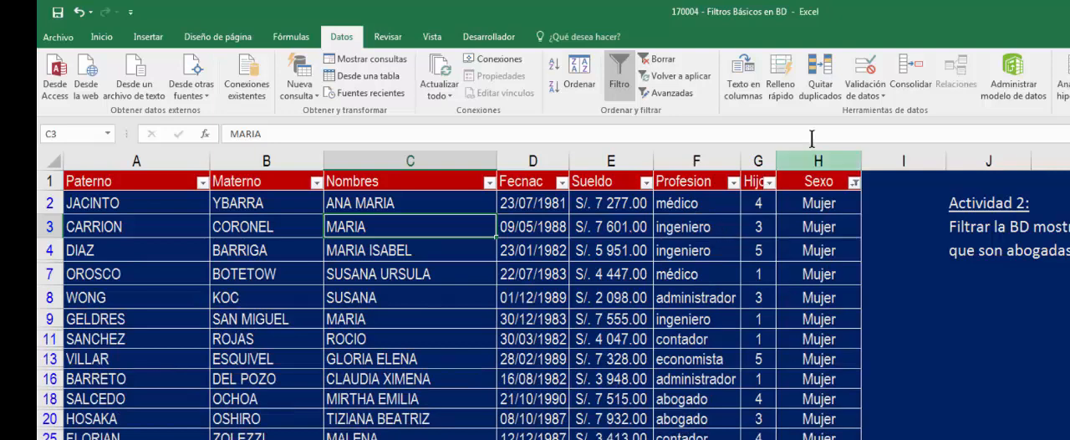
- Narrow the filtered Actividad 2 table to the abogado value in the Profesion column
{"action": "left_click", "coordinate": [733, 182]}
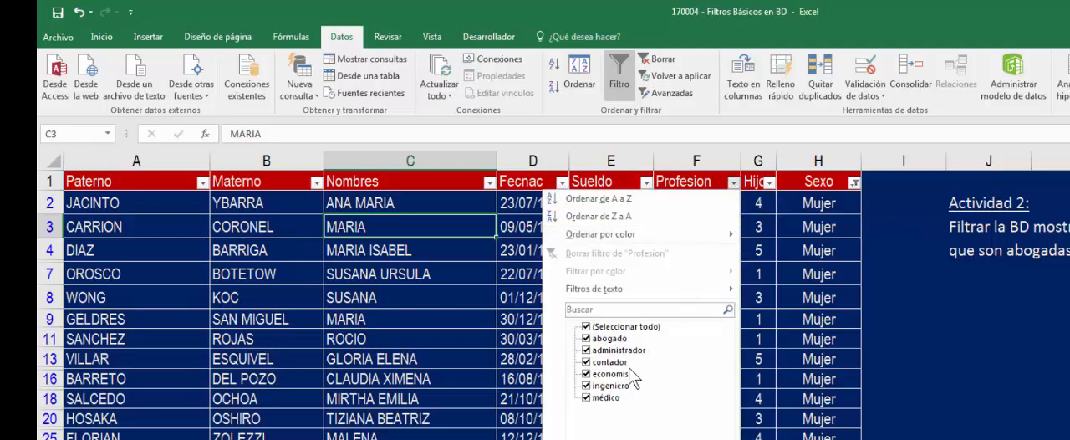
{"action": "left_click", "coordinate": [623, 326]}
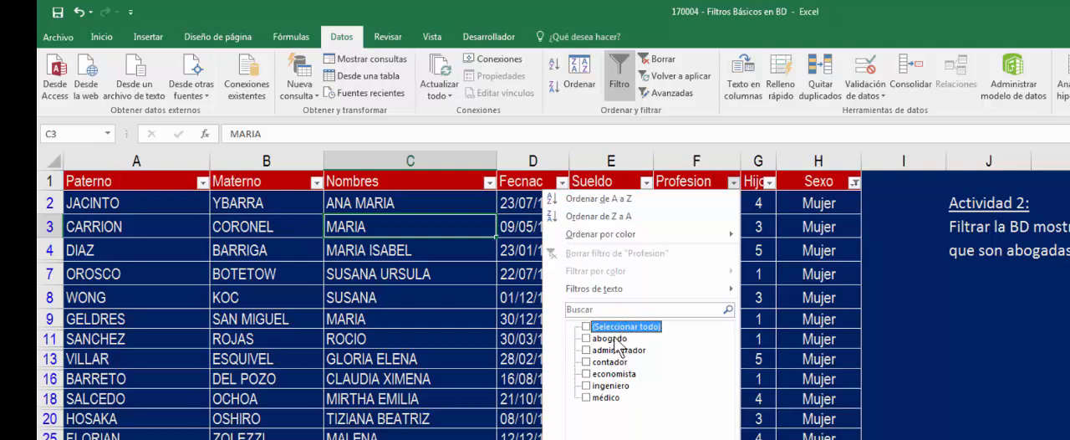
{"action": "left_click", "coordinate": [602, 337]}
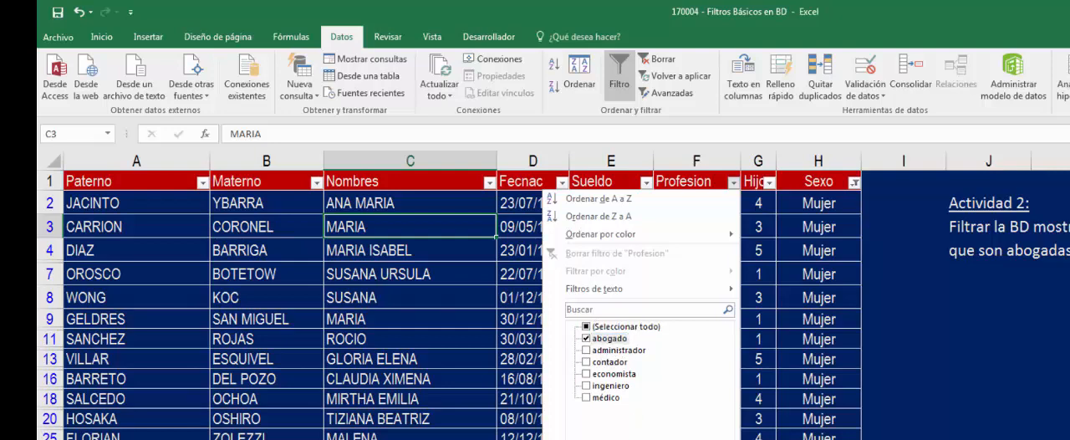
{"action": "left_click", "coordinate": [588, 430]}
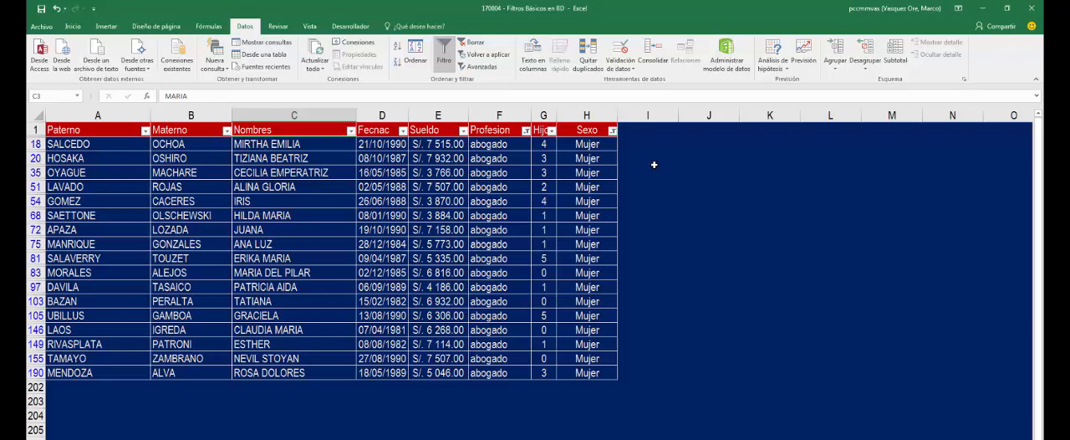
{"action": "left_click", "coordinate": [654, 163]}
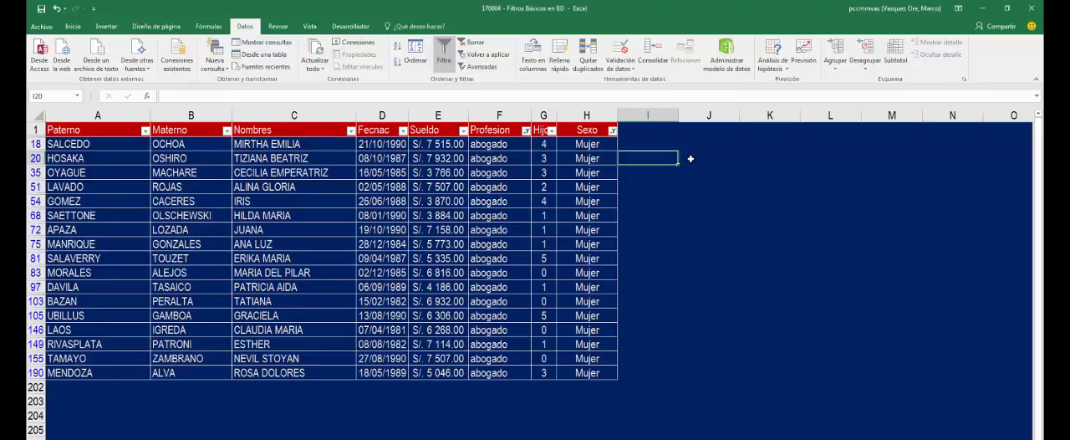
{"action": "left_click", "coordinate": [692, 158]}
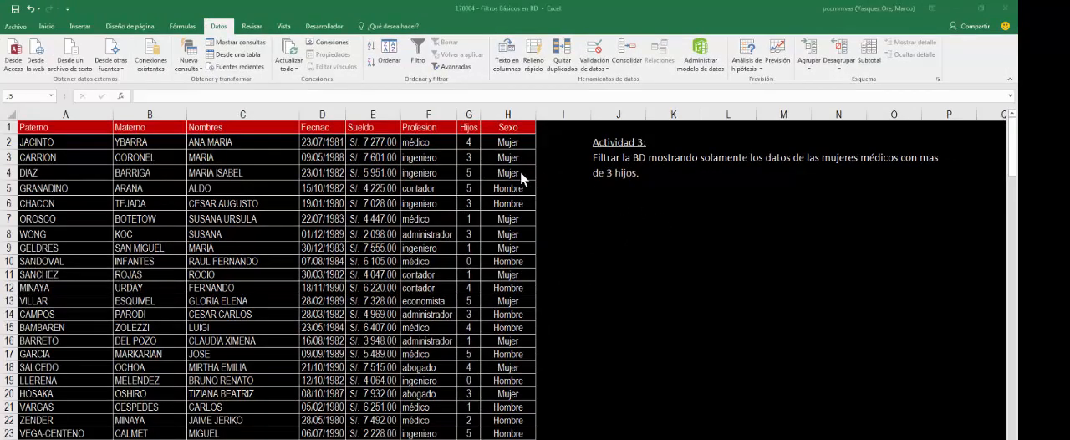
- Turn on filtering for the Actividad 3 table and show only the Mujer records of the Sexo column
{"action": "left_click", "coordinate": [333, 156]}
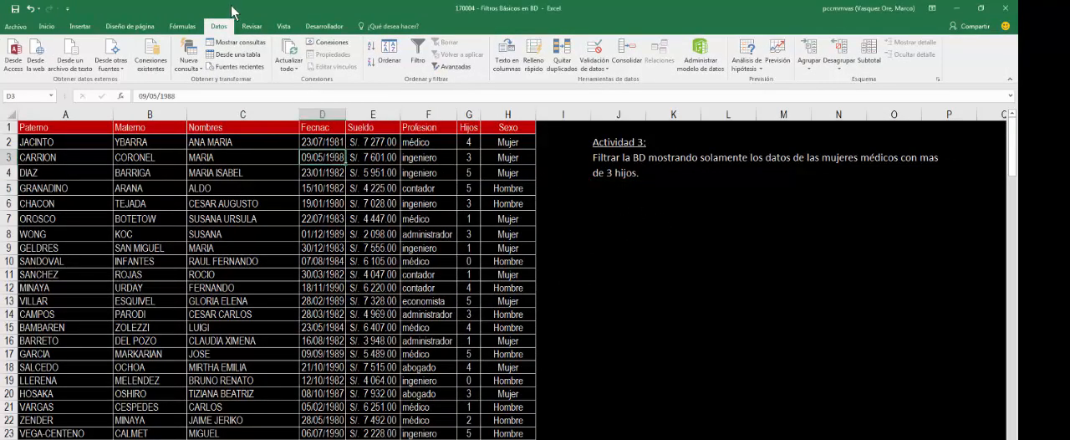
{"action": "left_click", "coordinate": [418, 50]}
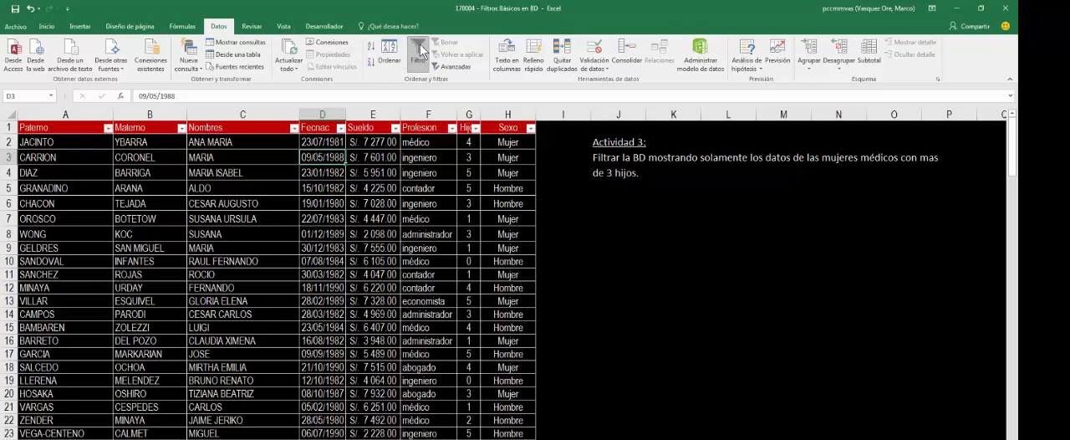
{"action": "left_click", "coordinate": [530, 127]}
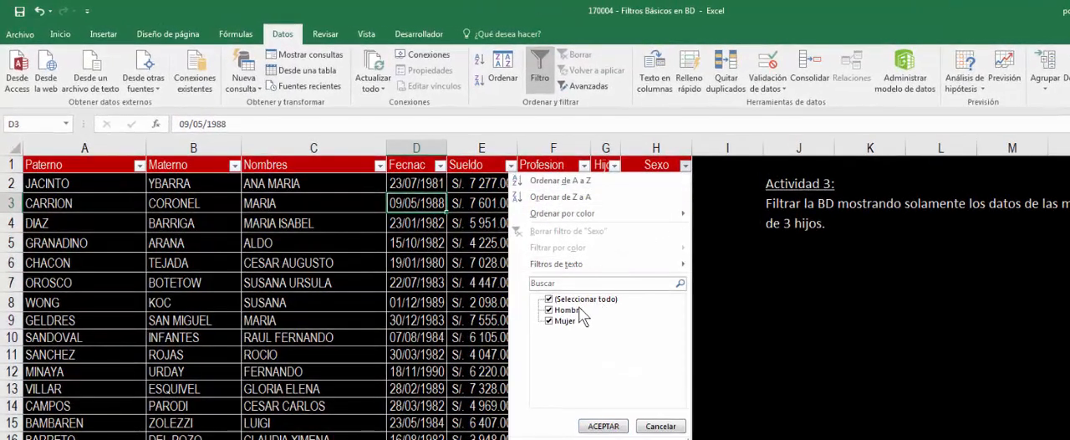
{"action": "left_click", "coordinate": [582, 300]}
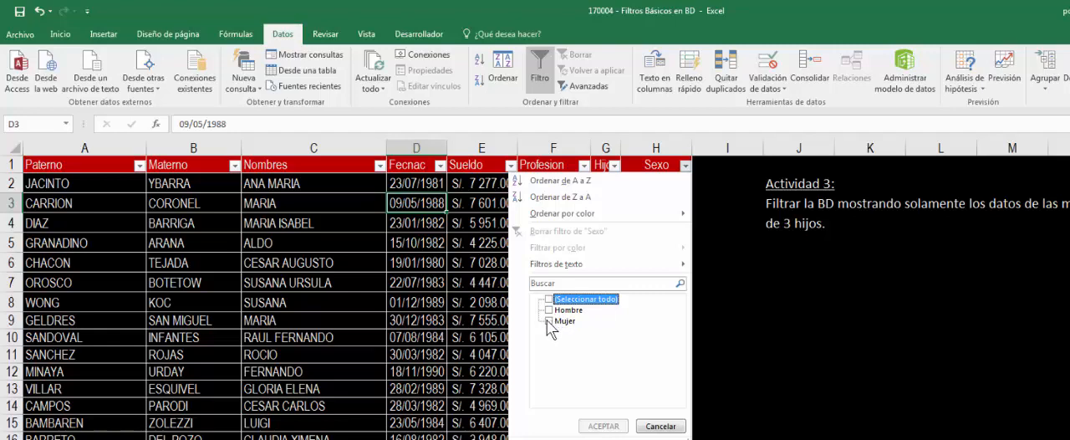
{"action": "left_click", "coordinate": [554, 321]}
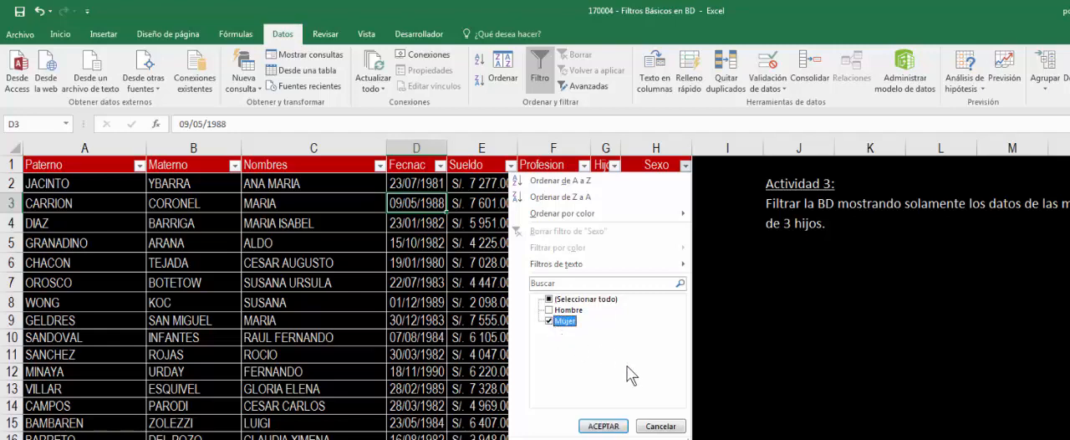
{"action": "left_click", "coordinate": [605, 427]}
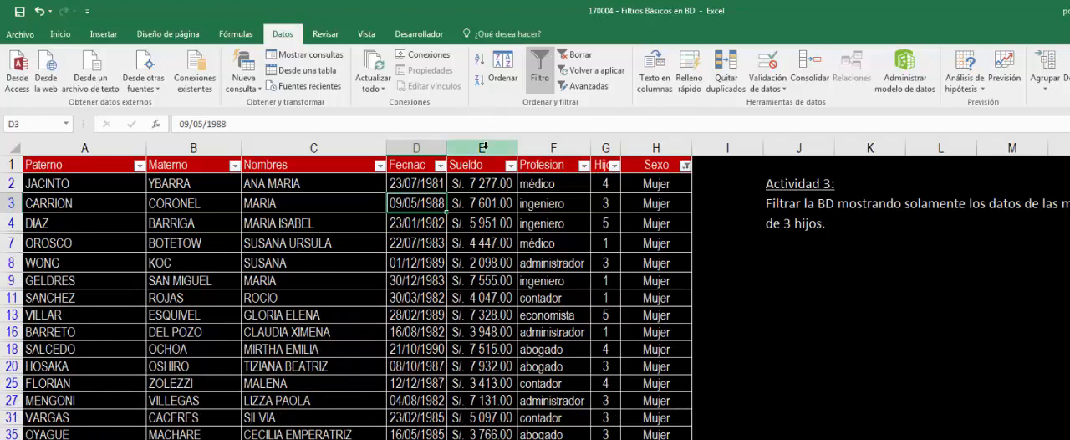
- Narrow the filtered Actividad 3 table to the médico value in the Profesion column
{"action": "left_click", "coordinate": [583, 164]}
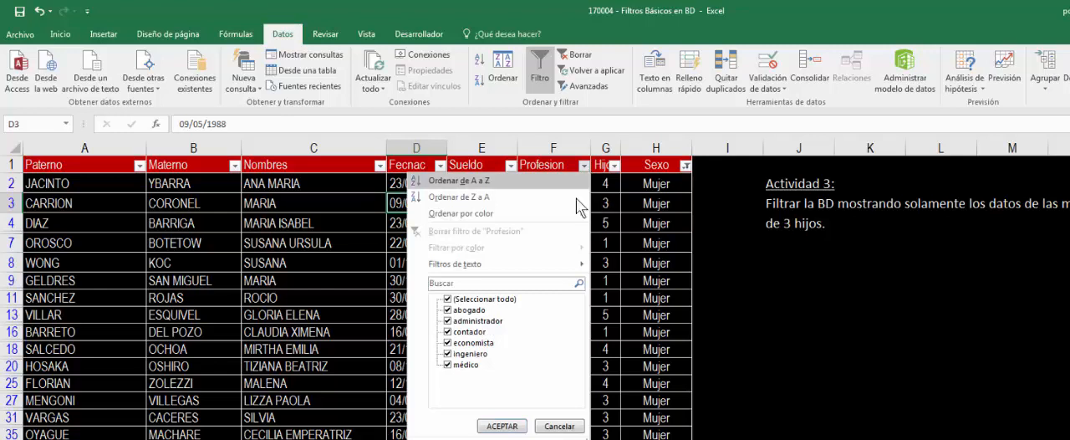
{"action": "left_click", "coordinate": [508, 300]}
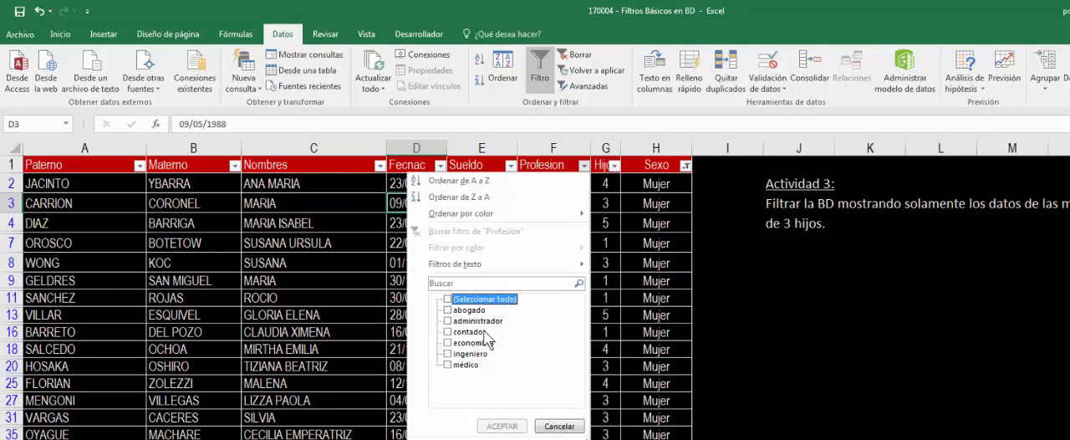
{"action": "left_click", "coordinate": [458, 366]}
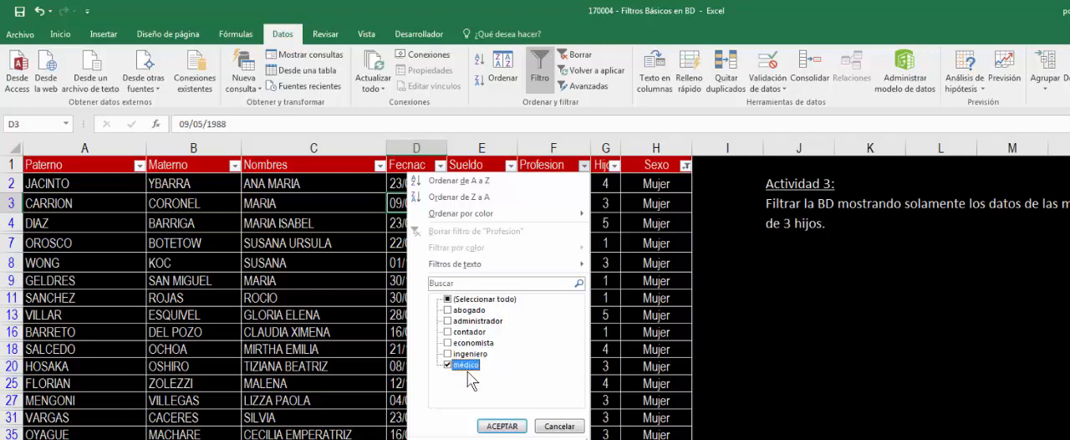
{"action": "left_click", "coordinate": [502, 426]}
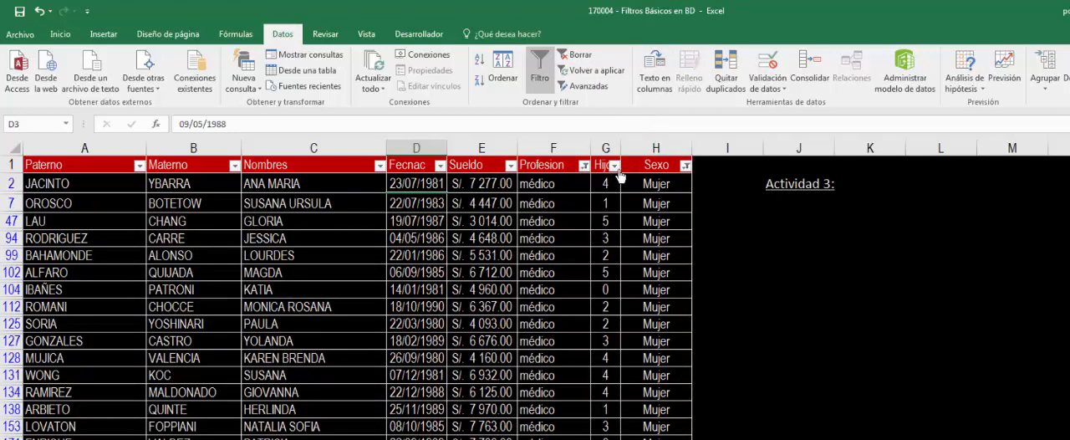
- Apply a number filter to the Actividad 3 table's Hijos column that keeps only values greater than 3
{"action": "left_click", "coordinate": [615, 166]}
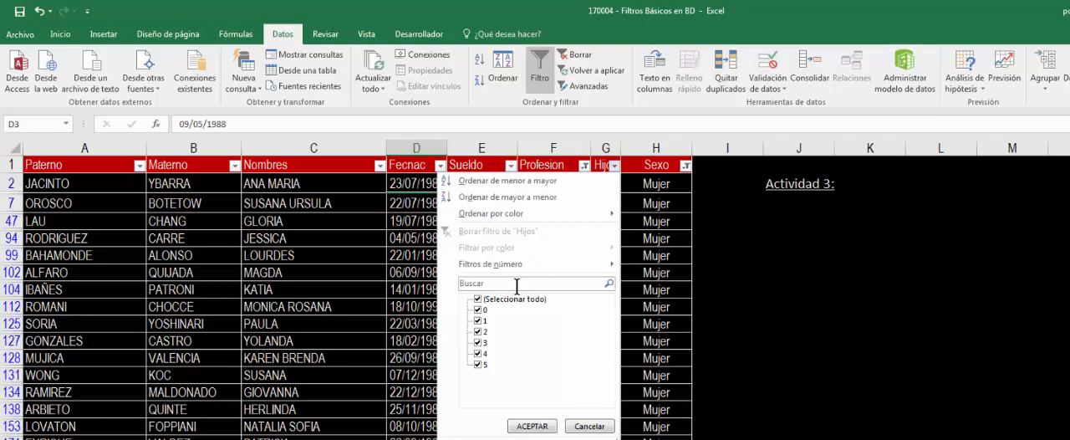
{"action": "mouse_move", "coordinate": [522, 269]}
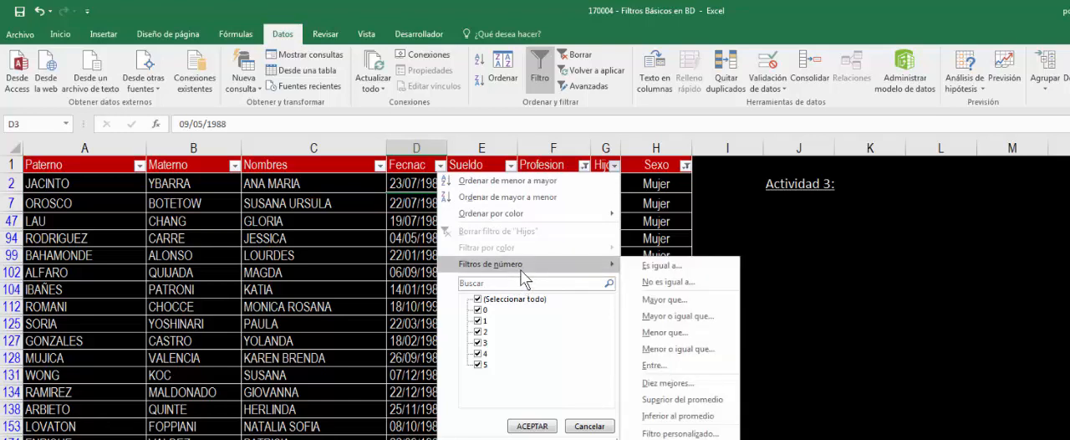
{"action": "left_click", "coordinate": [674, 301]}
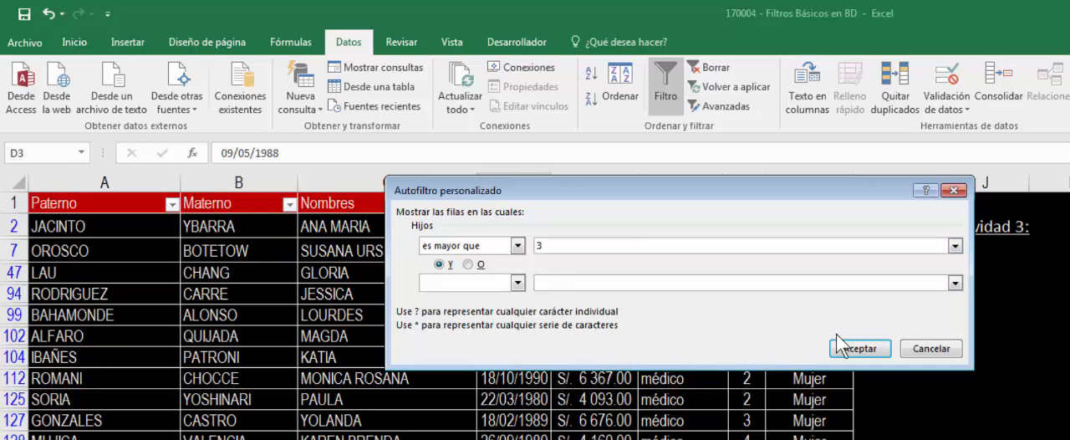
{"action": "left_click", "coordinate": [852, 349]}
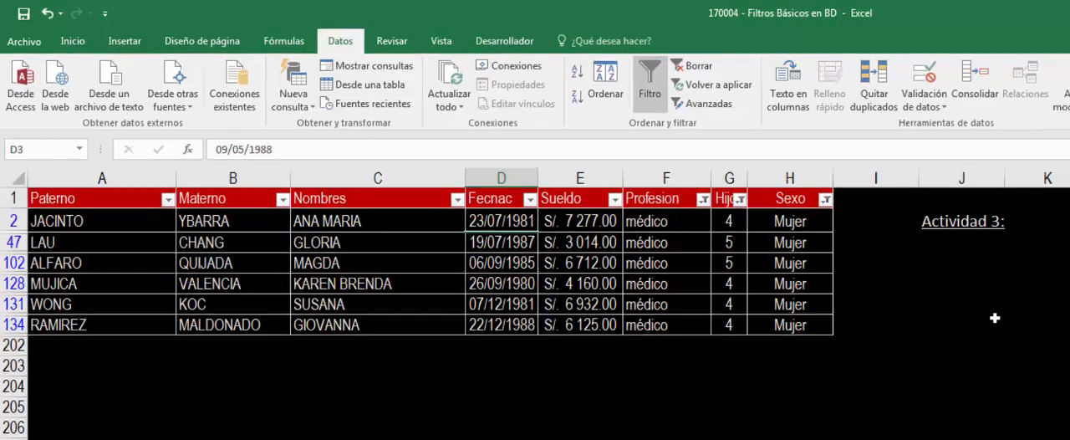
- Go to the Actividad 4 sheet and turn on column filtering for its data table
{"action": "left_click", "coordinate": [1015, 330]}
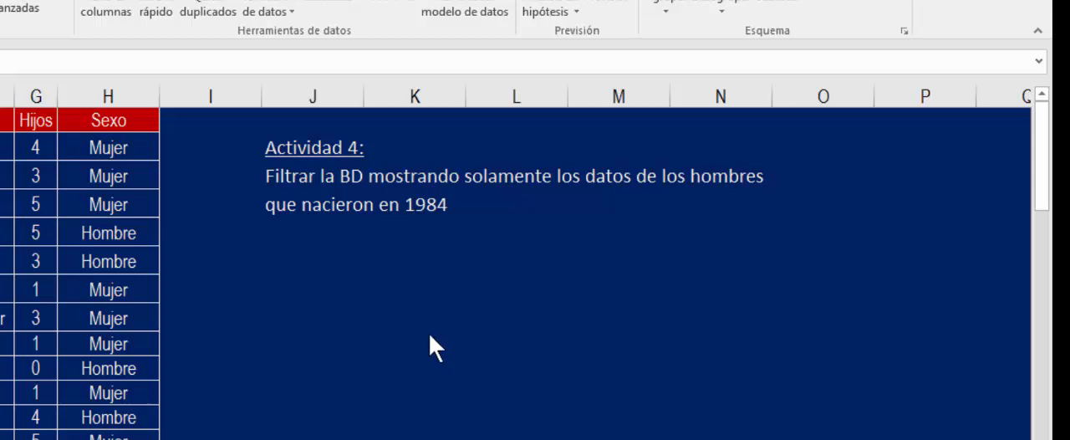
{"action": "left_click", "coordinate": [415, 343]}
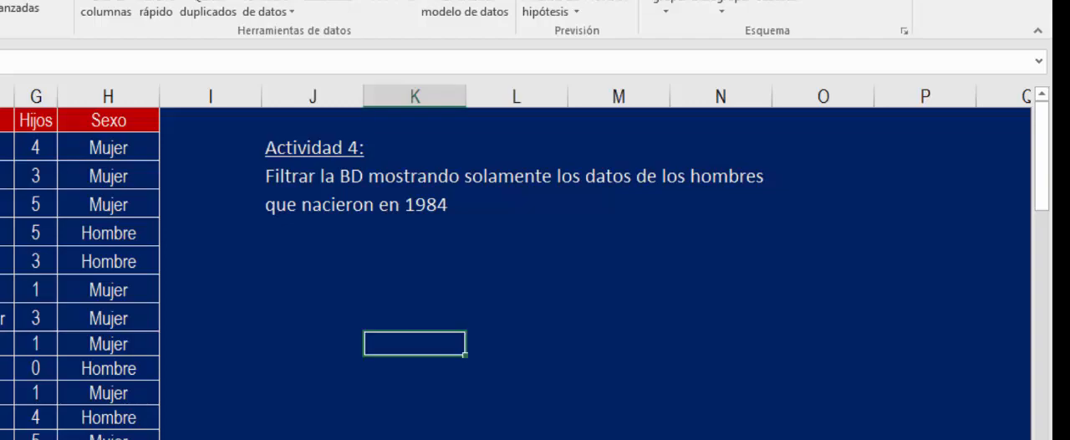
{"action": "left_click", "coordinate": [3, 204]}
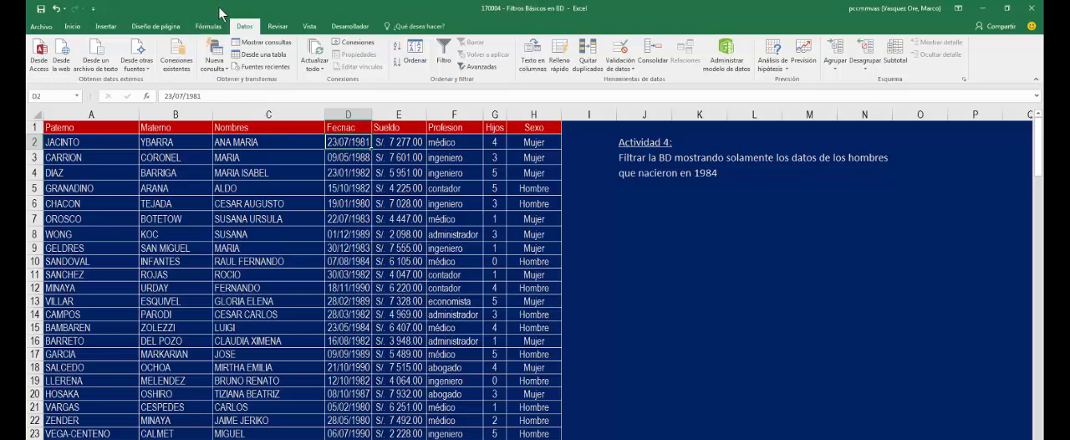
{"action": "left_click", "coordinate": [443, 52]}
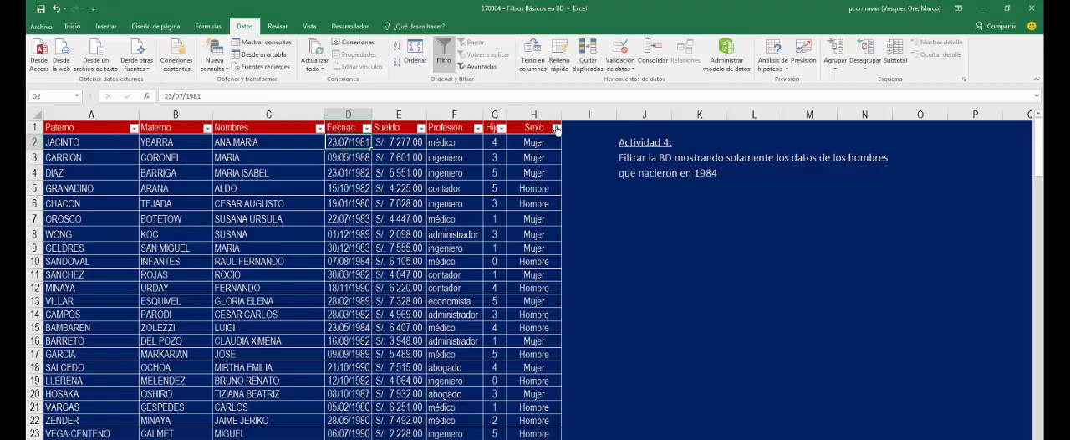
- Filter the Actividad 4 table's Sexo column to show only Hombre records
{"action": "left_click", "coordinate": [556, 128]}
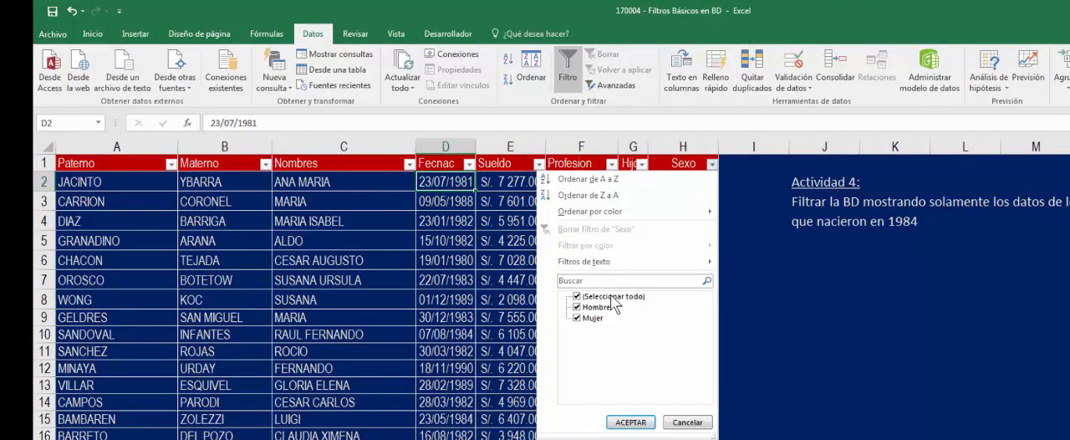
{"action": "left_click", "coordinate": [613, 298]}
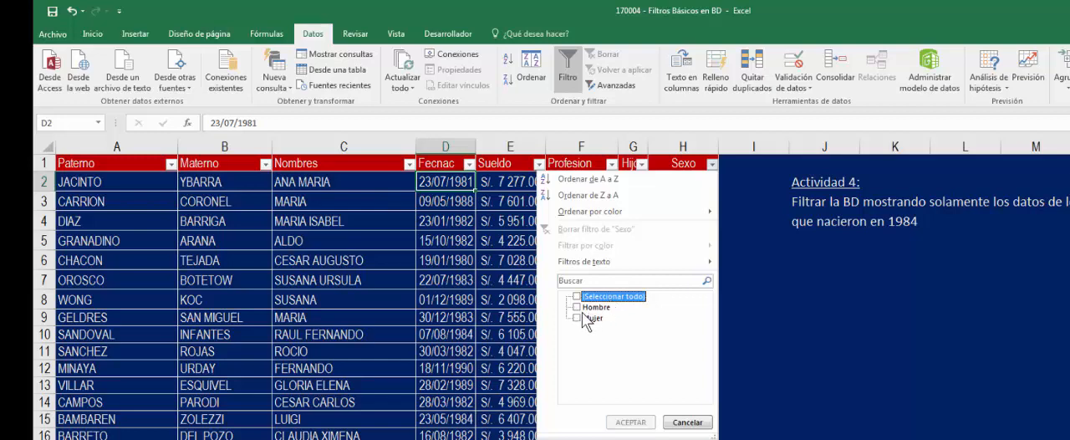
{"action": "left_click", "coordinate": [577, 307]}
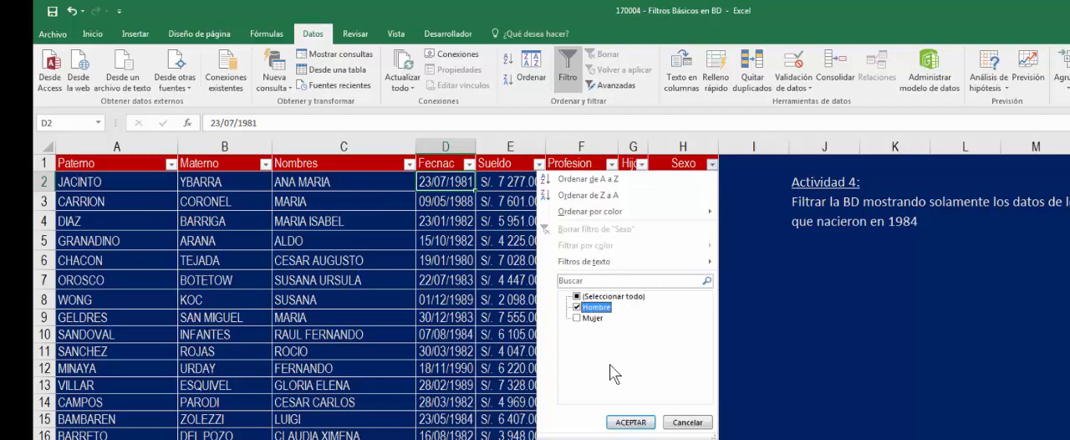
{"action": "left_click", "coordinate": [628, 422]}
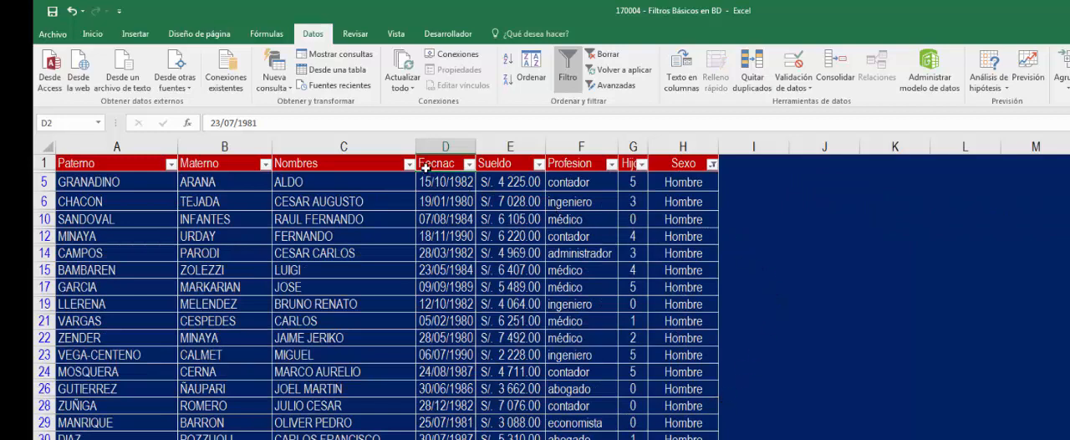
- Narrow the filtered Actividad 4 table to the year 1984 in the Fecnac column
{"action": "left_click", "coordinate": [471, 165]}
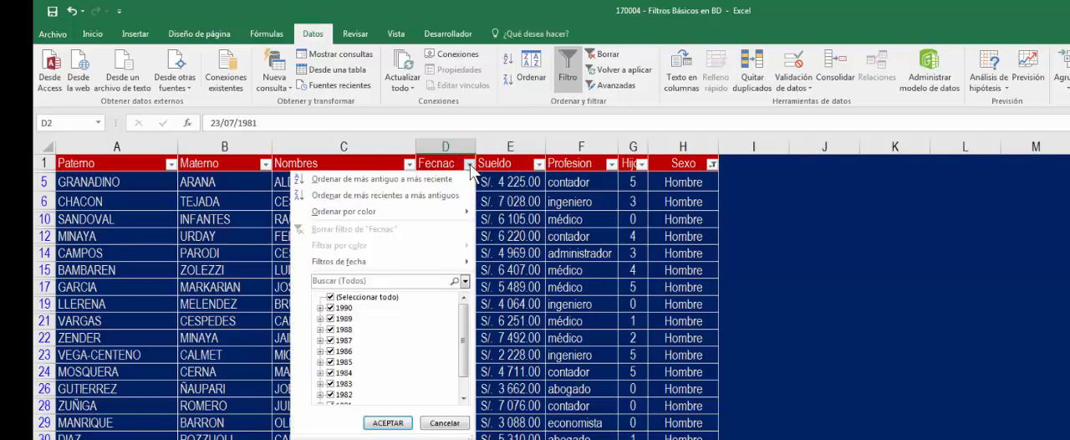
{"action": "left_click", "coordinate": [341, 299]}
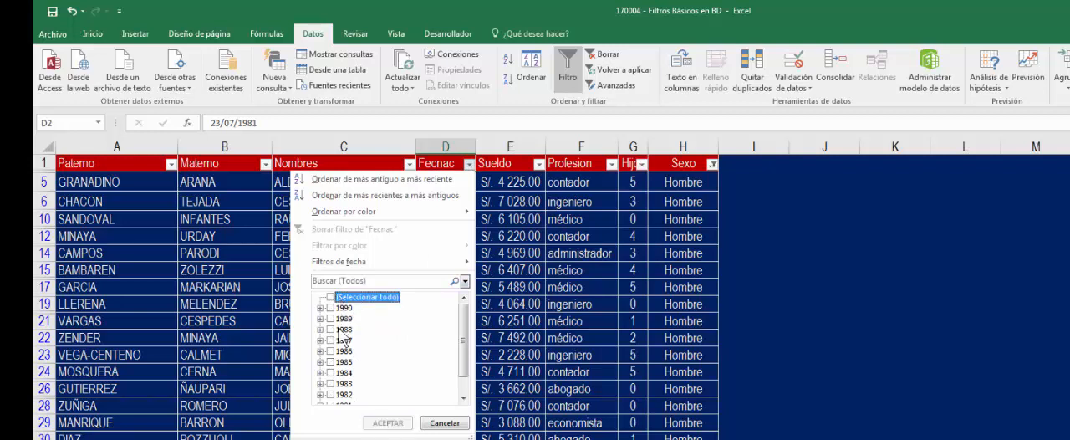
{"action": "left_click", "coordinate": [341, 372]}
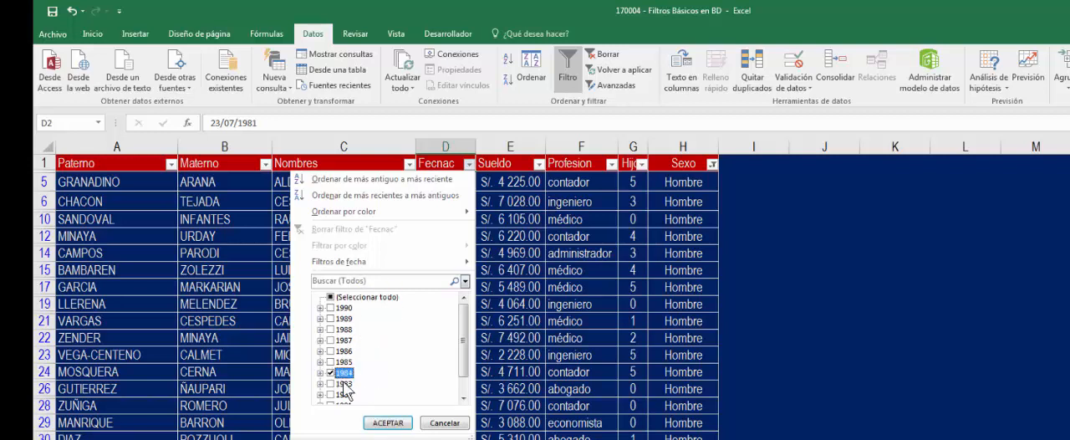
{"action": "left_click", "coordinate": [388, 423]}
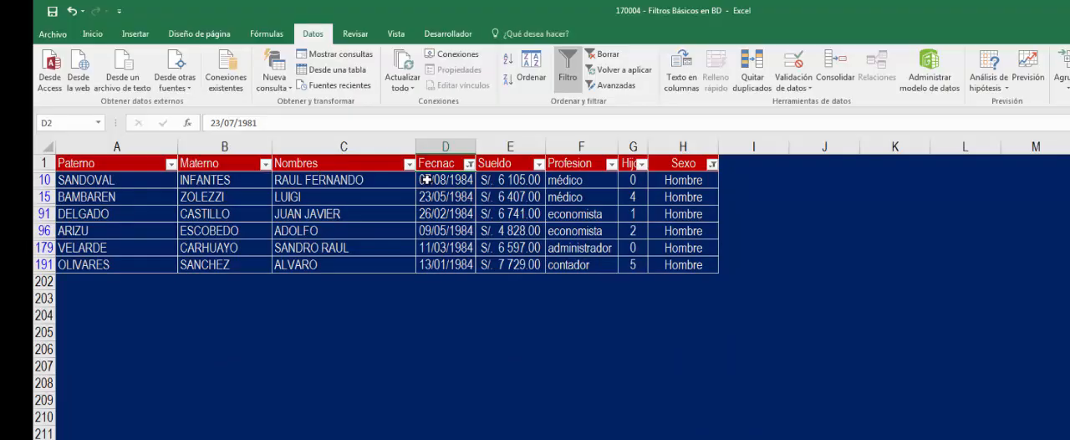
- Go to the Actividad 5 sheet and turn on column filtering for its data table
{"action": "left_click", "coordinate": [787, 231]}
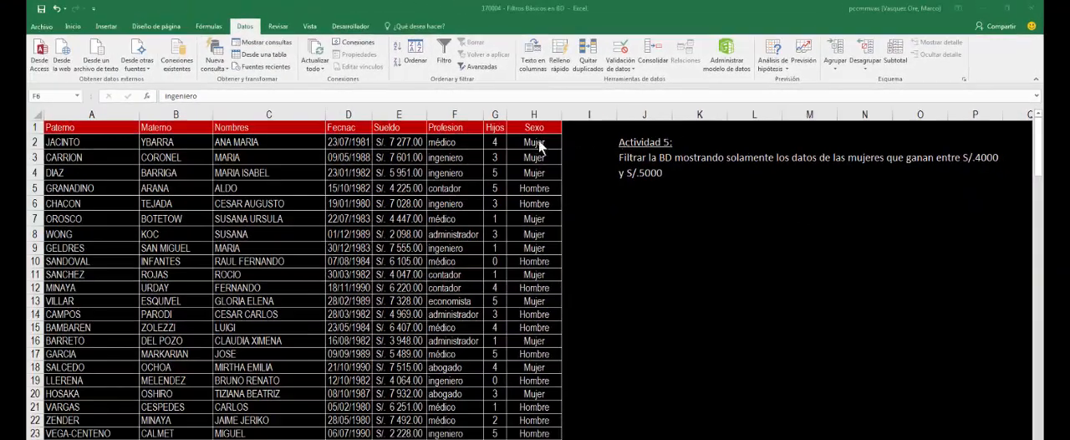
{"action": "left_click", "coordinate": [471, 140]}
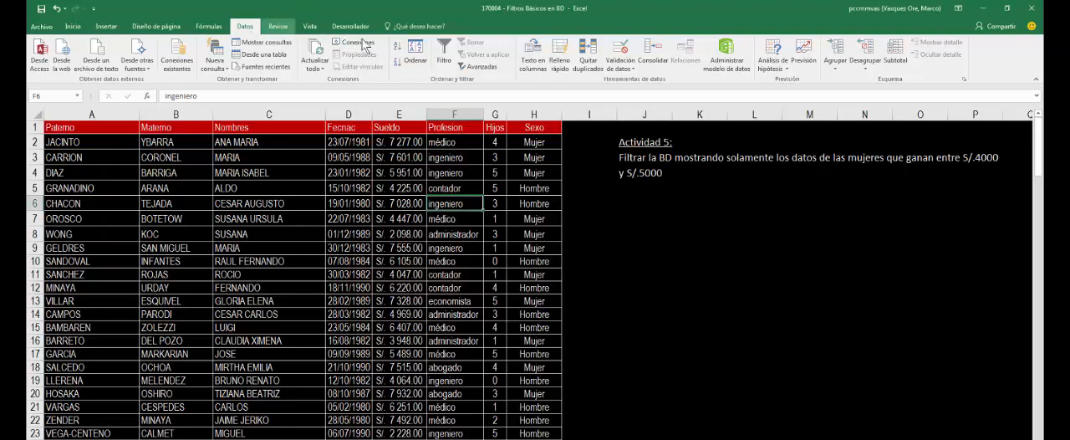
{"action": "left_click", "coordinate": [445, 47]}
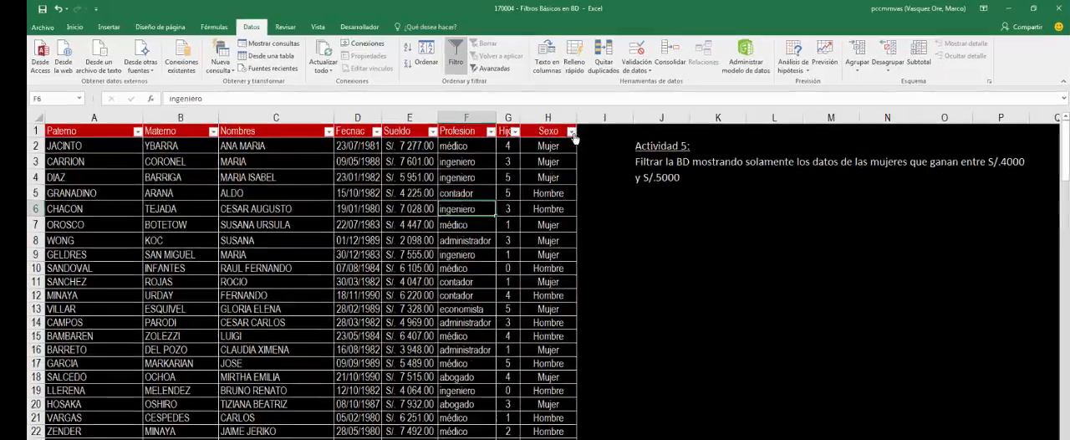
- Filter the Actividad 5 table's Sexo column to show only Mujer records
{"action": "left_click", "coordinate": [556, 127]}
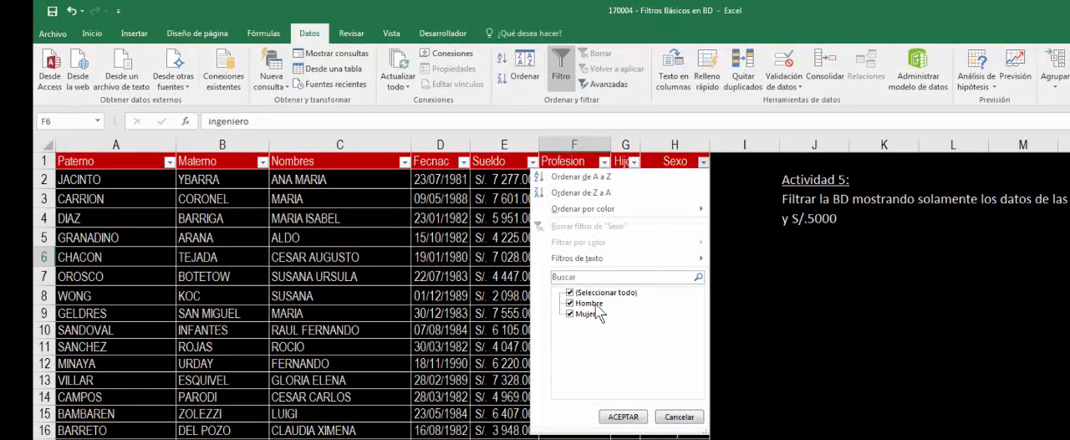
{"action": "left_click", "coordinate": [602, 293]}
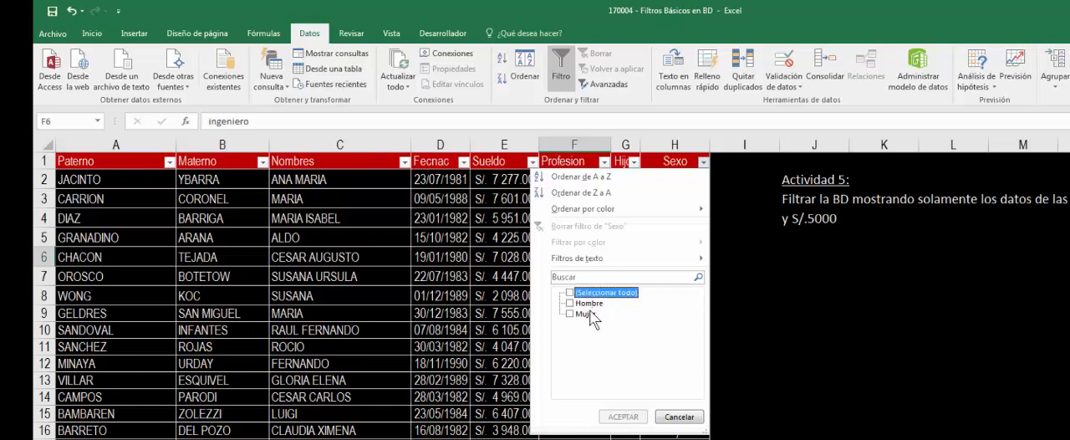
{"action": "left_click", "coordinate": [586, 314]}
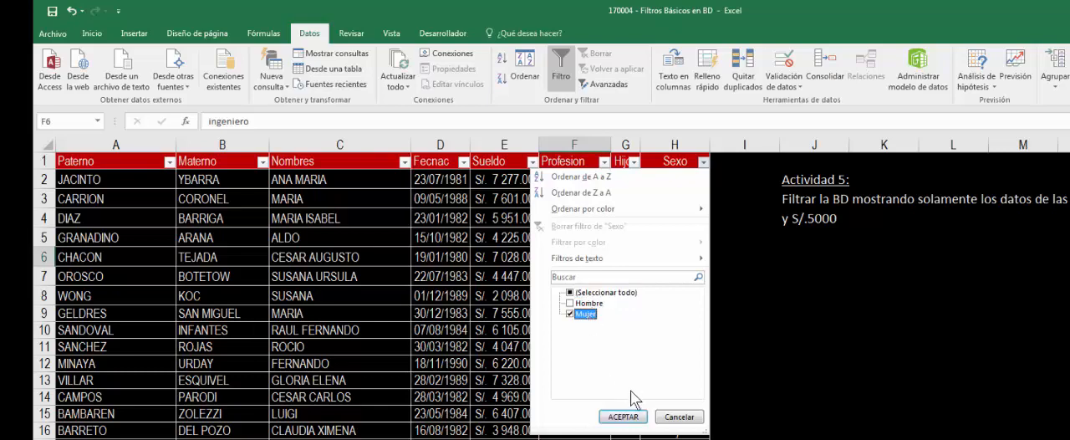
{"action": "left_click", "coordinate": [627, 417]}
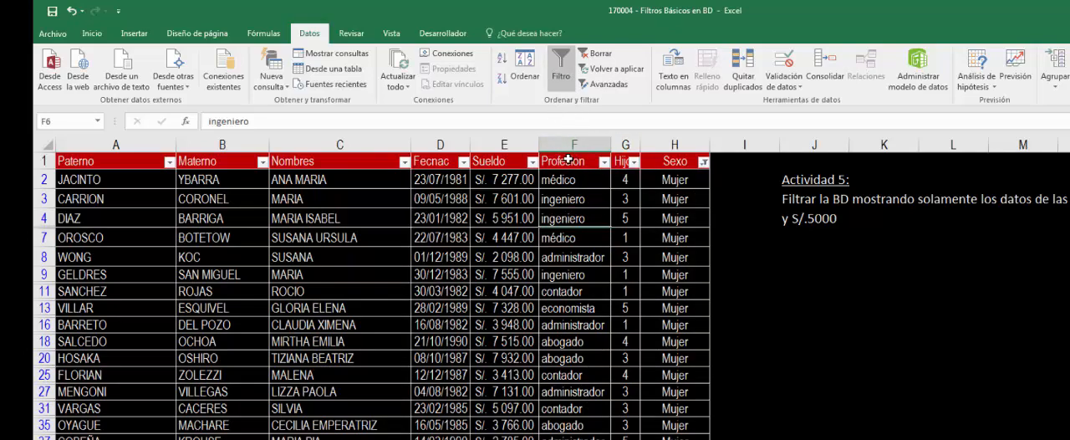
- Apply a between number filter to the Actividad 5 table's Sueldo column, from 4000 to 5000 inclusive
{"action": "left_click", "coordinate": [532, 162]}
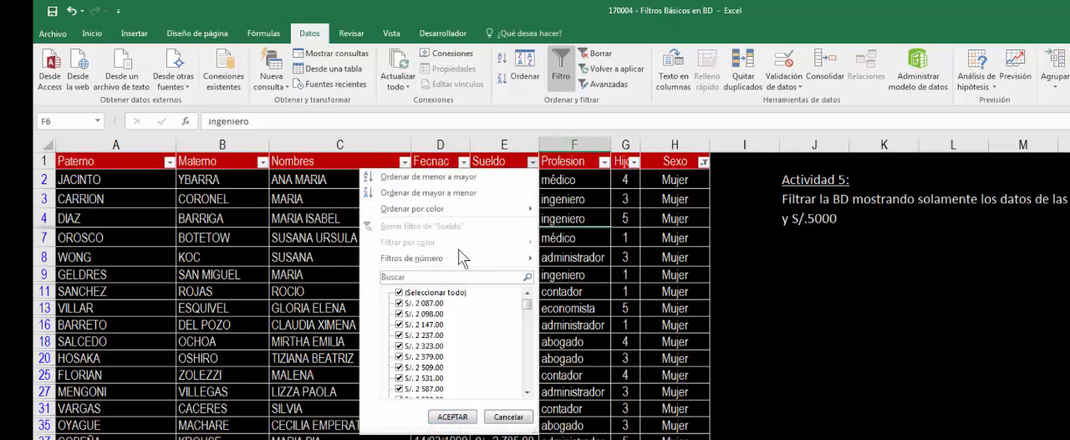
{"action": "mouse_move", "coordinate": [451, 263]}
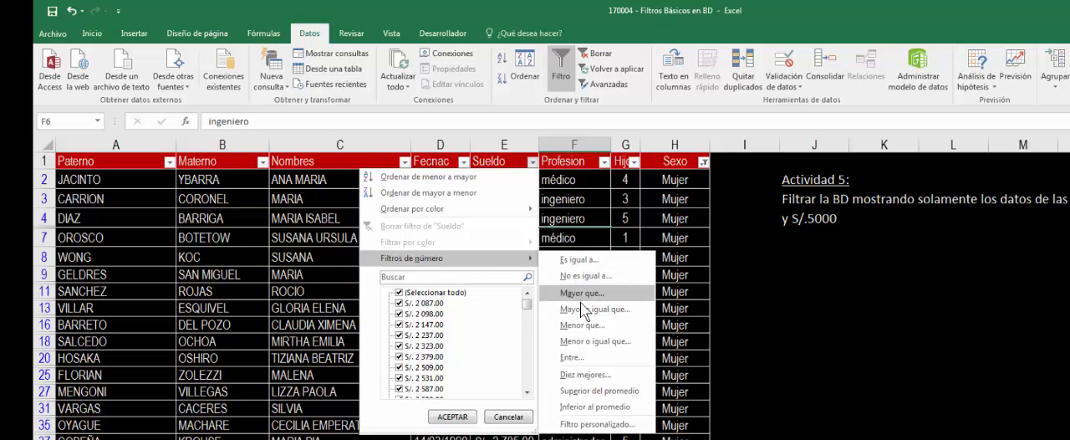
{"action": "left_click", "coordinate": [576, 356]}
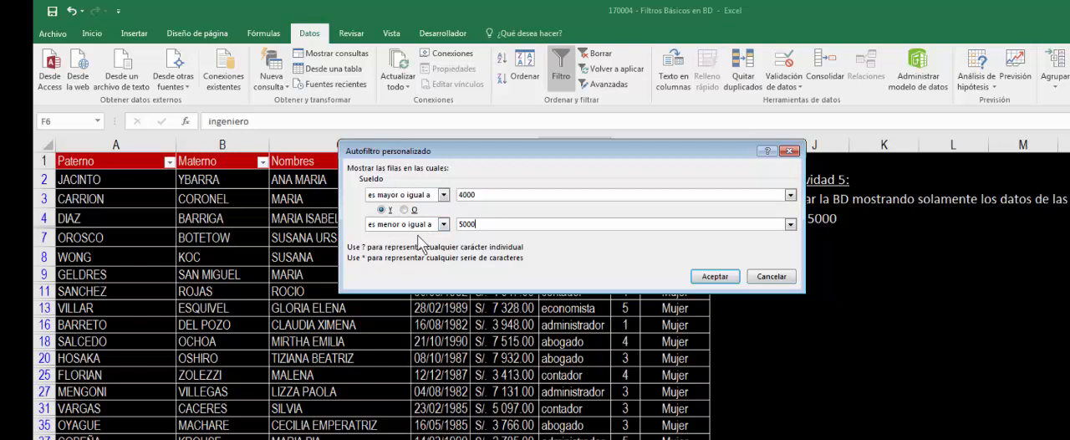
{"action": "left_click", "coordinate": [727, 282]}
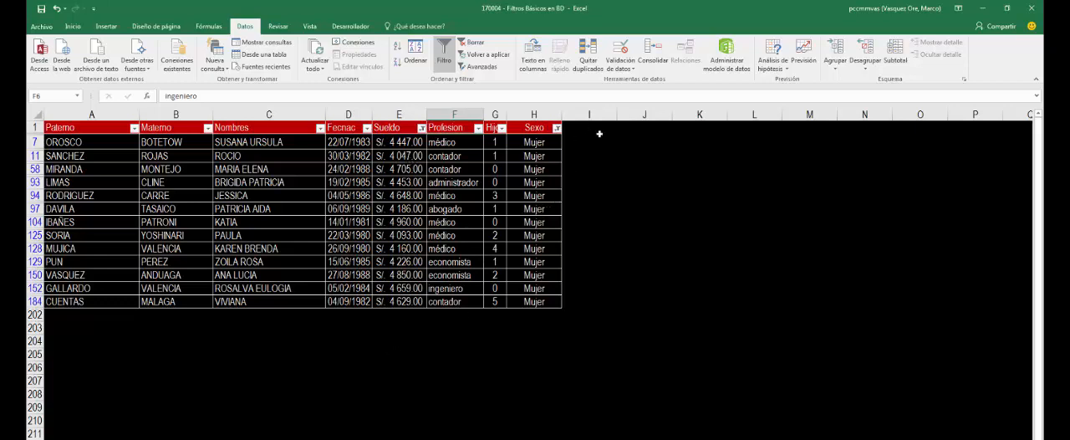
- Go to the Actividad 6 sheet, turn on column filtering and show only Mujer records in the Sexo column
{"action": "left_click", "coordinate": [643, 165]}
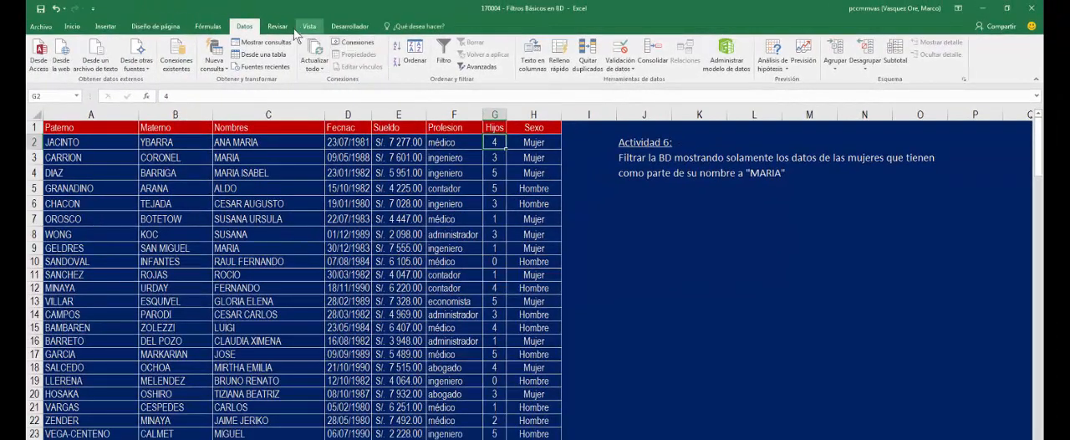
{"action": "left_click", "coordinate": [448, 53]}
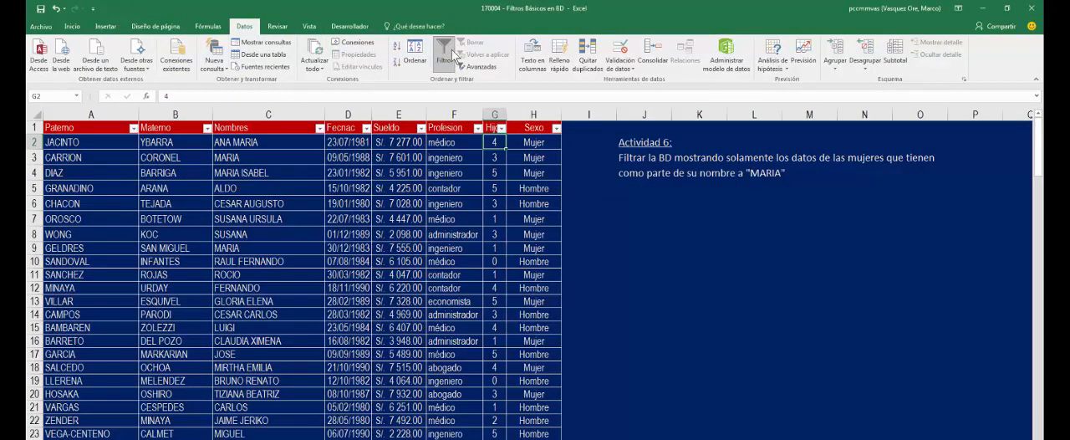
{"action": "left_click", "coordinate": [556, 128]}
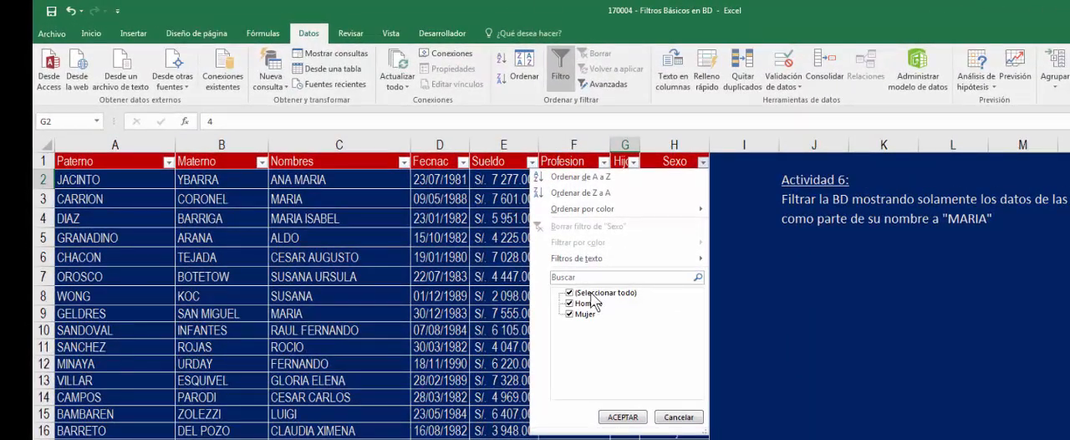
{"action": "left_click", "coordinate": [595, 293]}
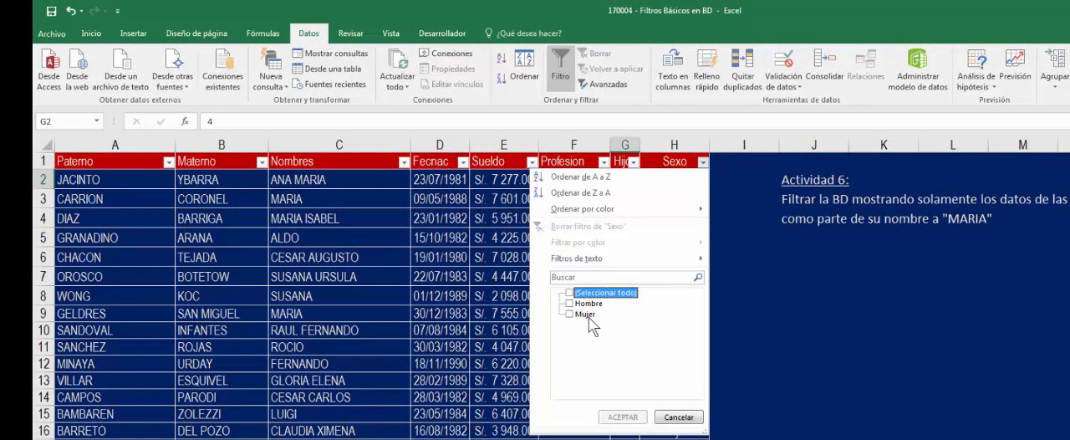
{"action": "left_click", "coordinate": [585, 314]}
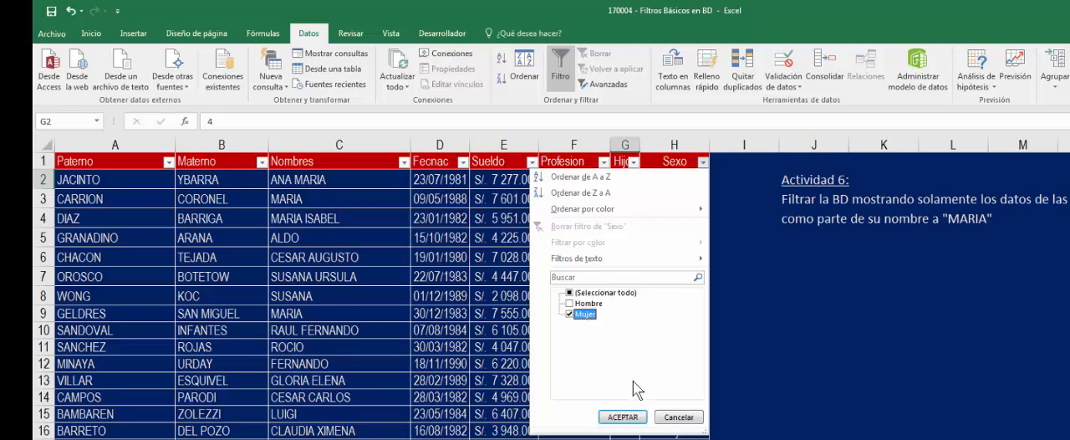
{"action": "left_click", "coordinate": [625, 417]}
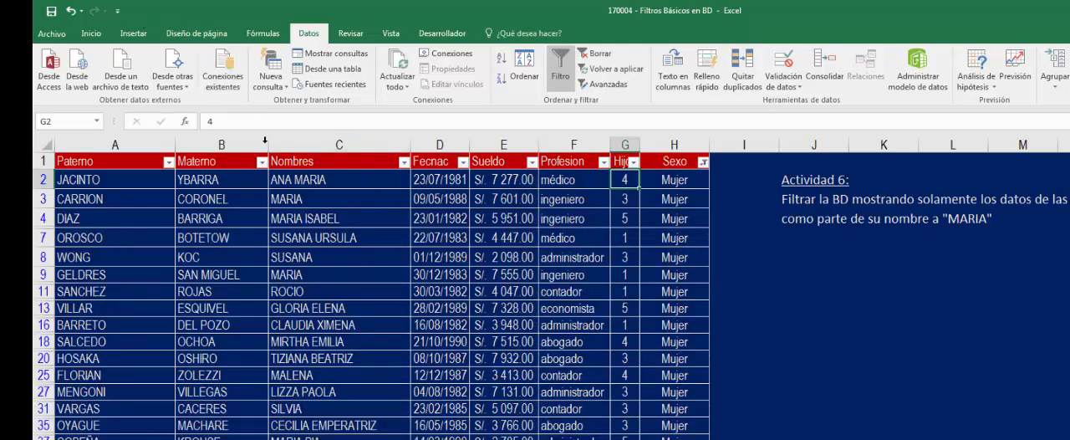
- Apply a contains text filter with the value maria to the Actividad 6 table's Nombres column
{"action": "left_click", "coordinate": [404, 163]}
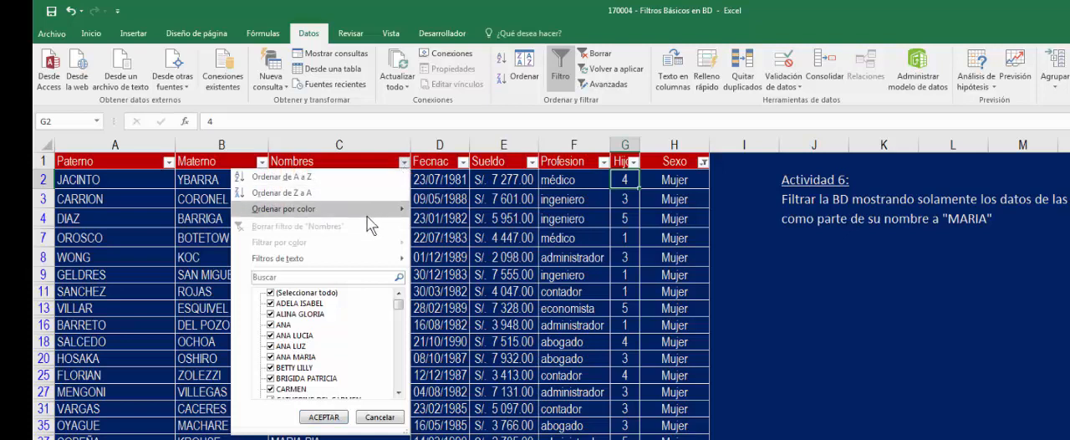
{"action": "mouse_move", "coordinate": [288, 266]}
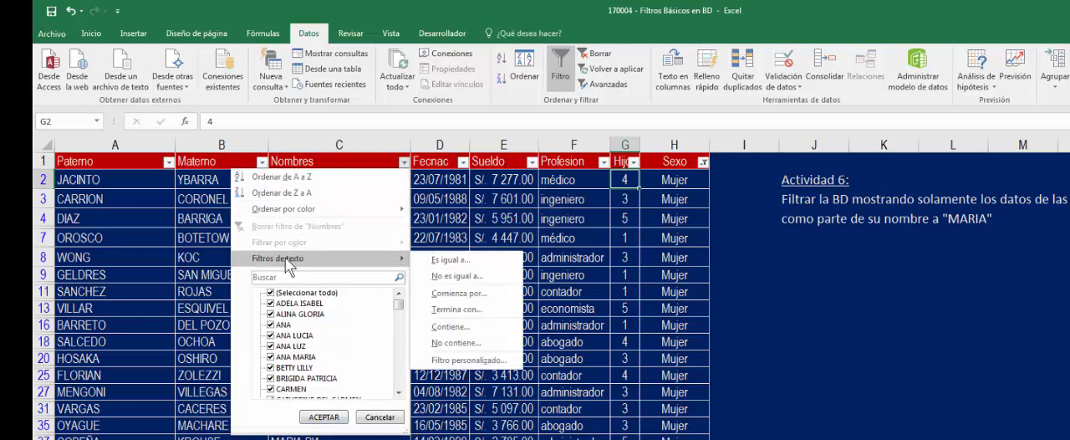
{"action": "left_click", "coordinate": [463, 329]}
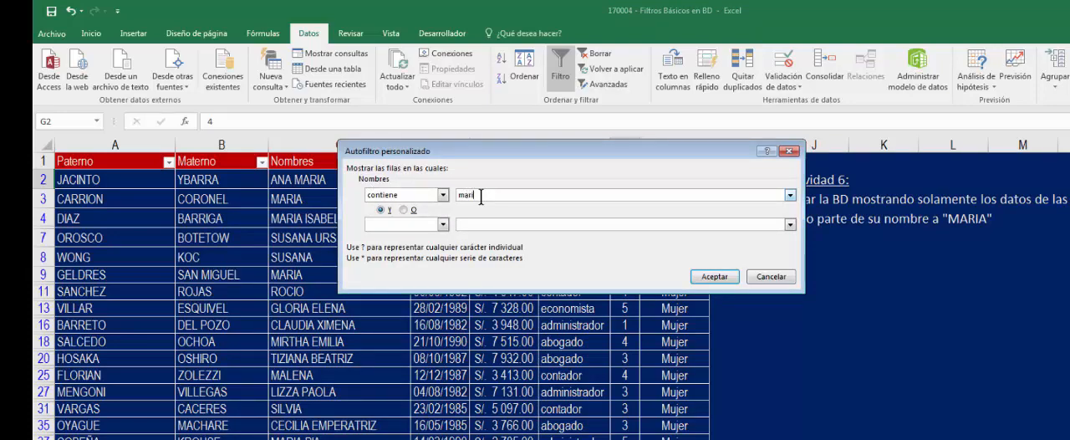
{"action": "type", "text": "maria"}
{"action": "left_click_drag", "start_coordinate": [493, 146], "coordinate": [691, 299]}
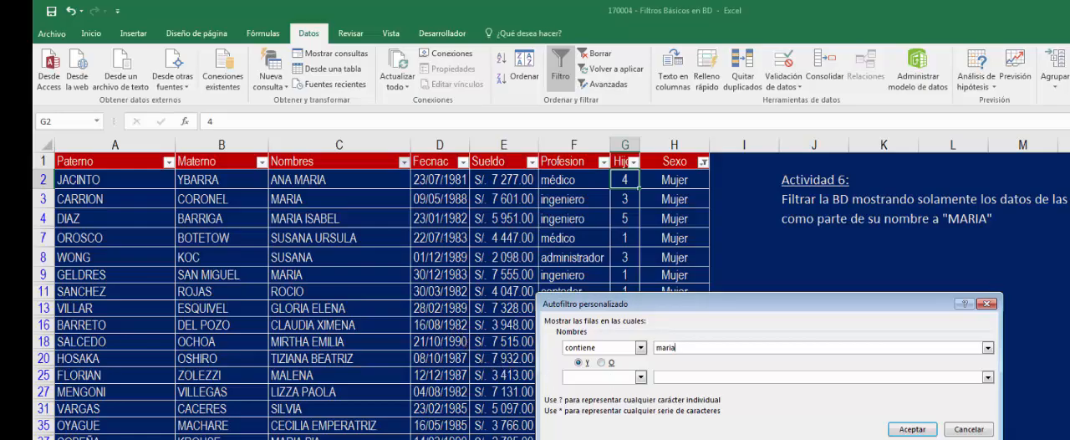
{"action": "left_click", "coordinate": [910, 428]}
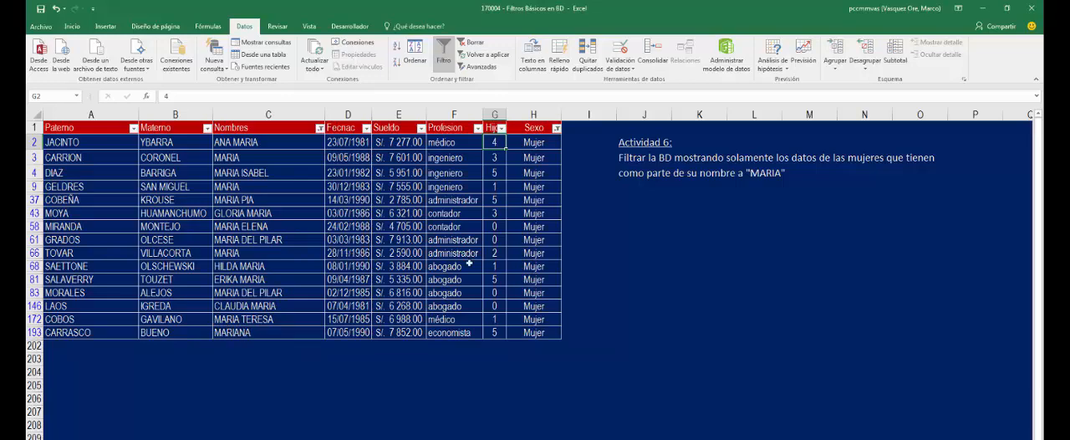
{"action": "left_click", "coordinate": [594, 236]}
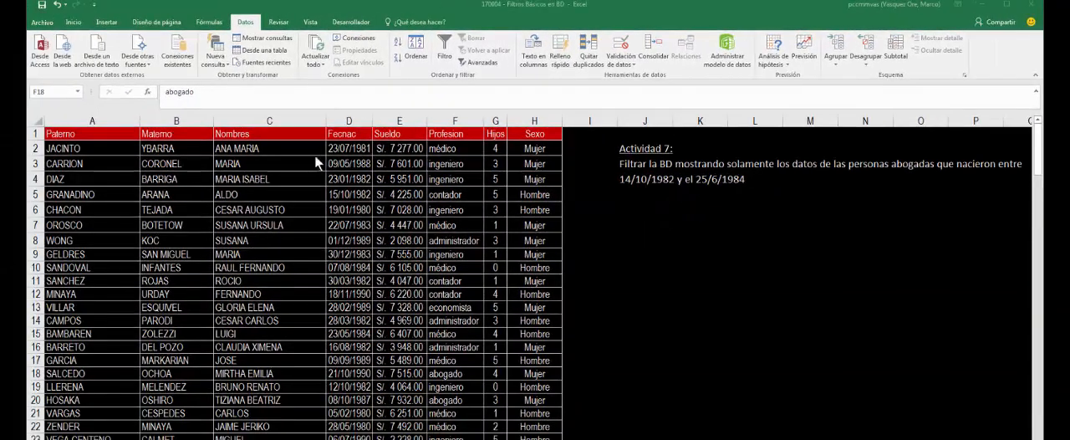
- Turn on column filtering for the Actividad 7 table and filter Fecnac between 14/10/1982 and 25/6/1984 inclusive
{"action": "left_click", "coordinate": [285, 148]}
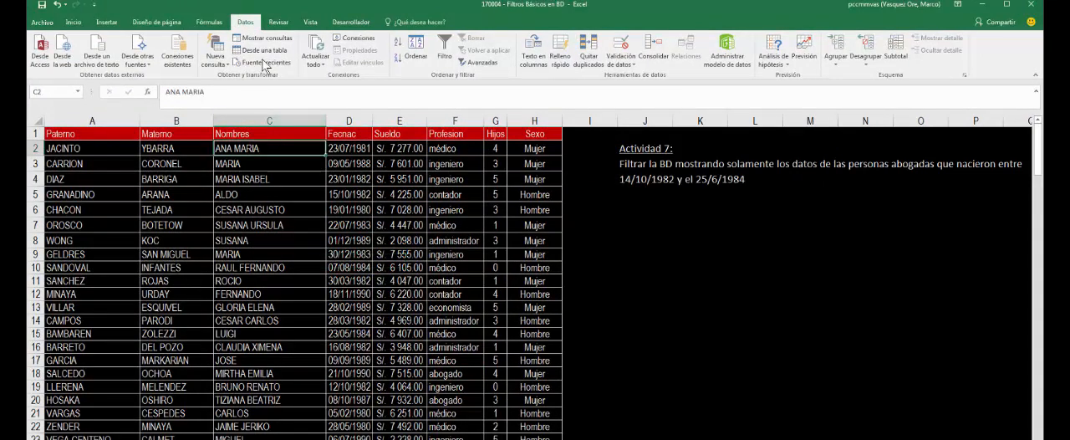
{"action": "left_click", "coordinate": [445, 51]}
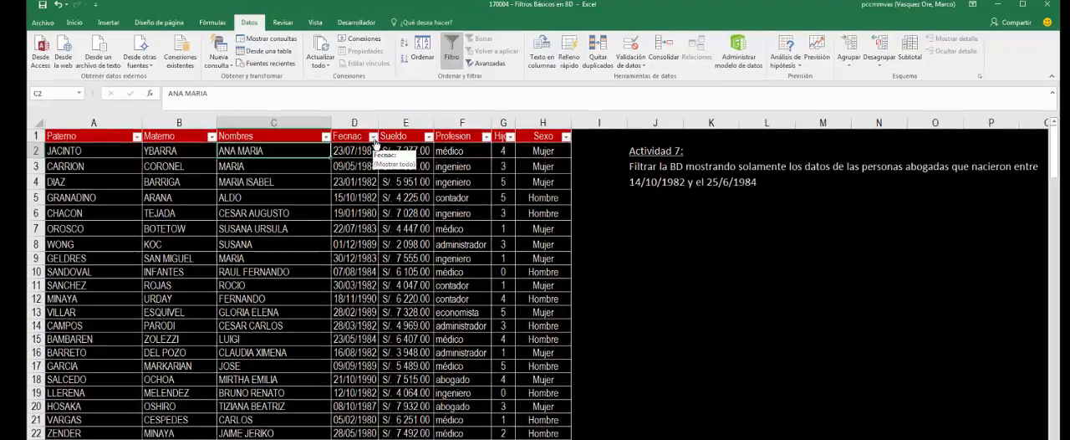
{"action": "left_click", "coordinate": [368, 135]}
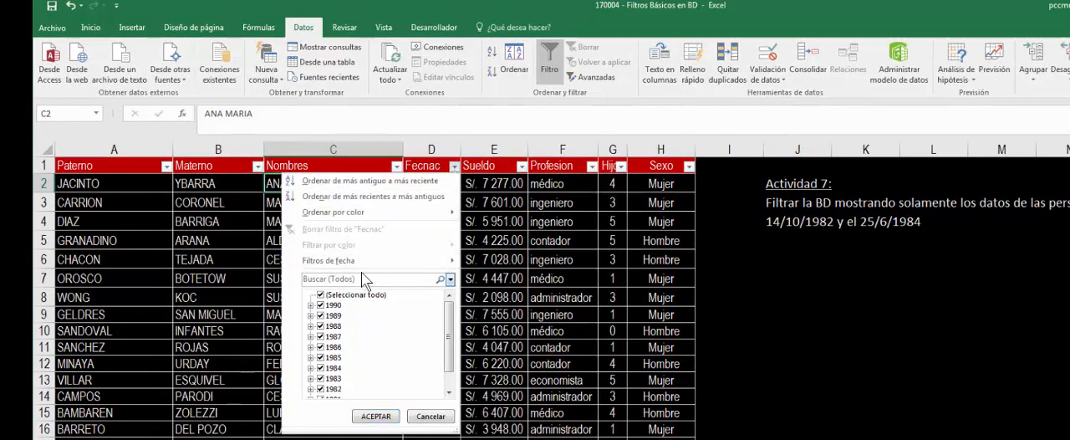
{"action": "mouse_move", "coordinate": [365, 268]}
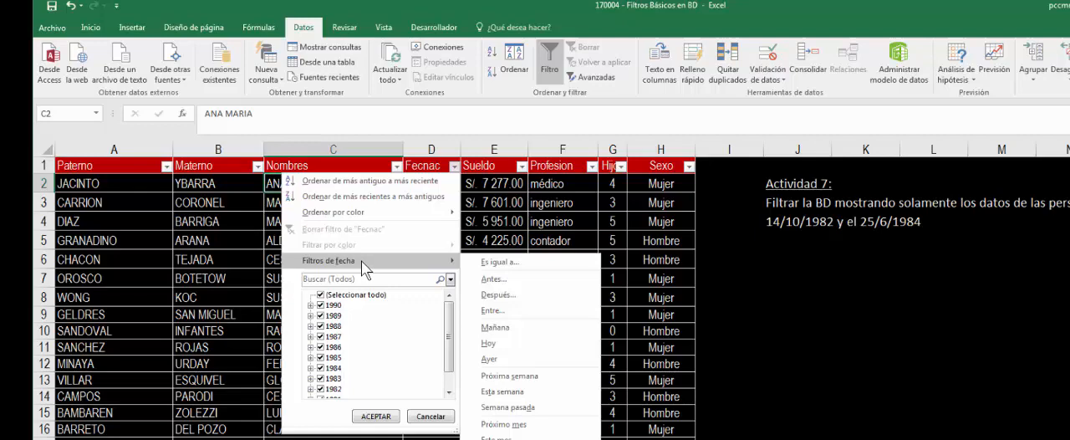
{"action": "left_click", "coordinate": [493, 311]}
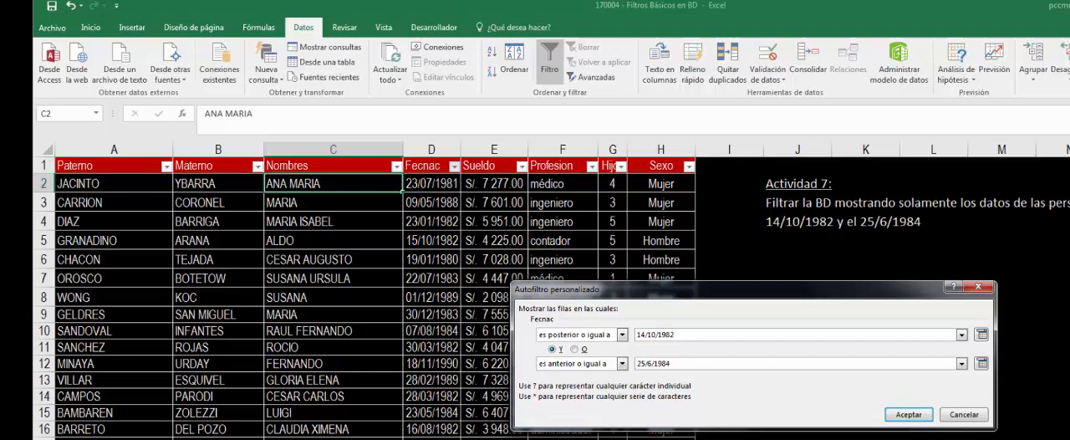
{"action": "left_click", "coordinate": [908, 415]}
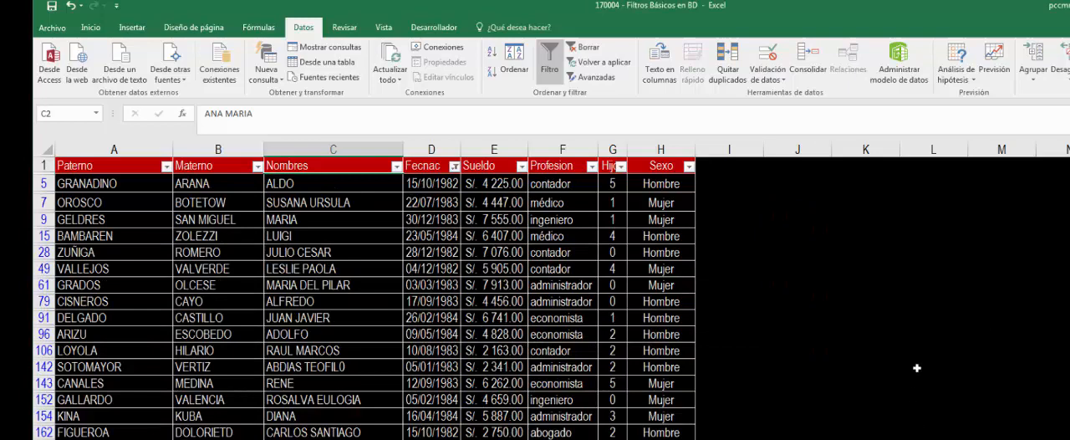
- Filter the Actividad 7 table's Profesion column to show only abogado records
{"action": "left_click", "coordinate": [593, 166]}
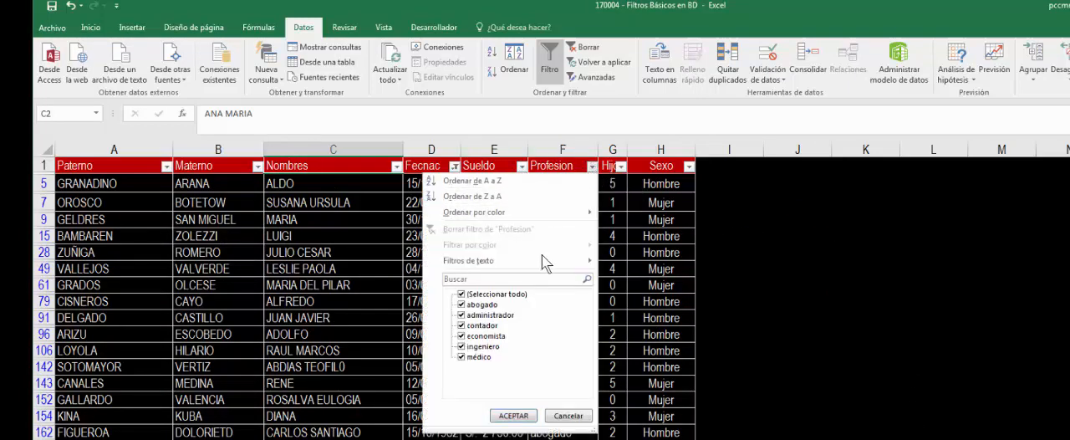
{"action": "left_click", "coordinate": [500, 294]}
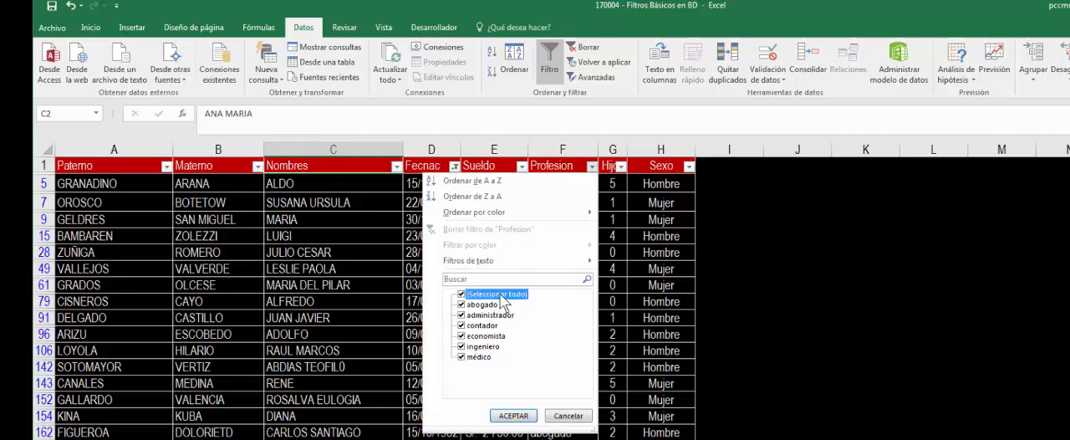
{"action": "left_click", "coordinate": [488, 304]}
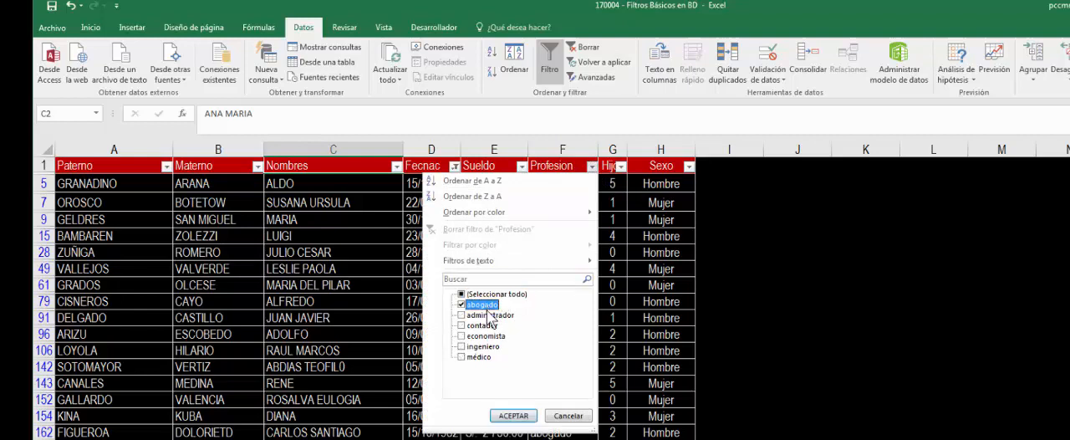
{"action": "left_click", "coordinate": [513, 415]}
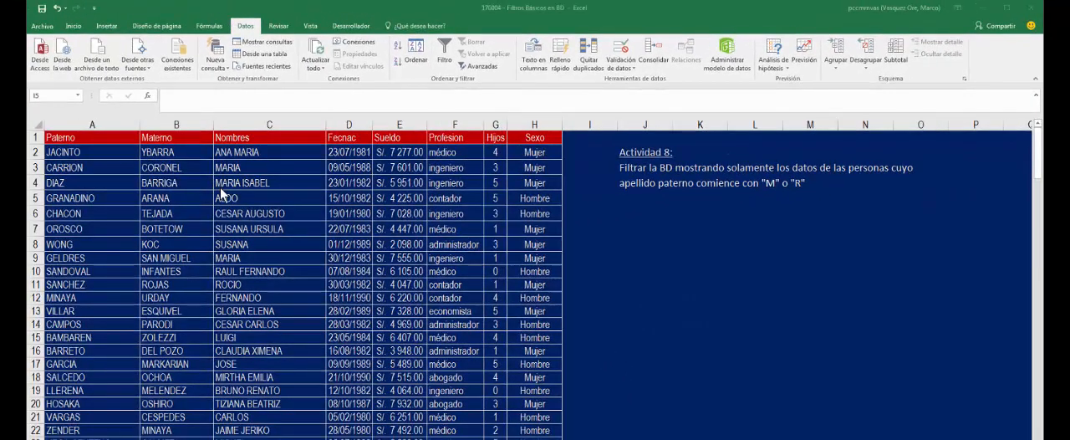
- Turn on column filtering for the data table on the Actividad 8 sheet
{"action": "left_click", "coordinate": [225, 180]}
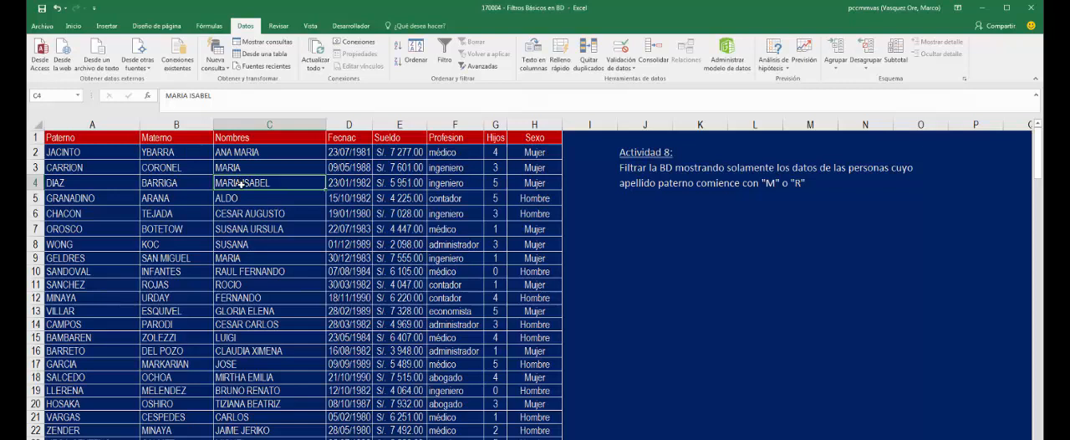
{"action": "left_click", "coordinate": [251, 168]}
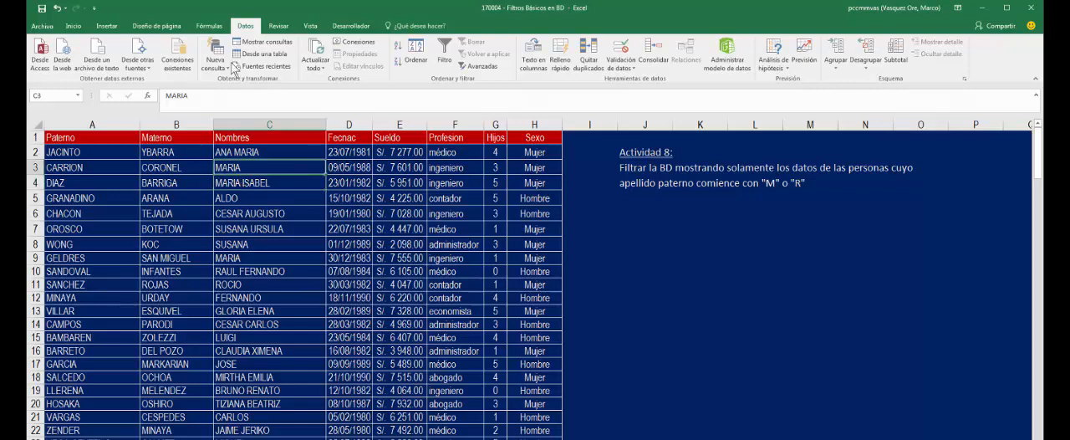
{"action": "left_click", "coordinate": [444, 53]}
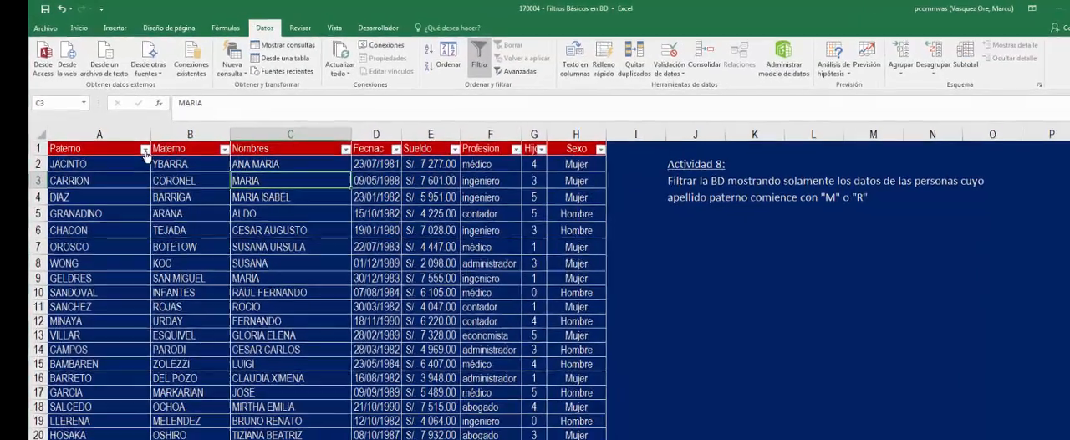
- Filter the Actividad 8 table's Paterno column with a custom text filter for surnames beginning with m or beginning with r
{"action": "left_click", "coordinate": [144, 150]}
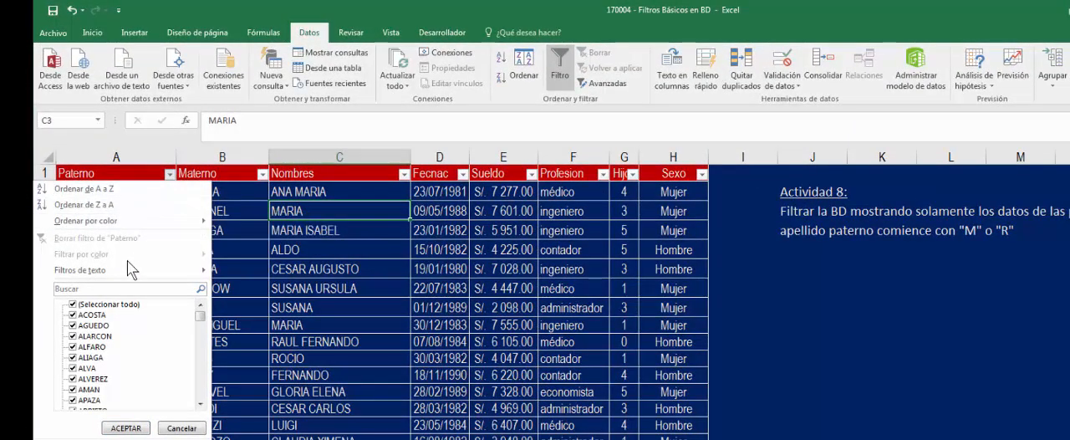
{"action": "mouse_move", "coordinate": [94, 277]}
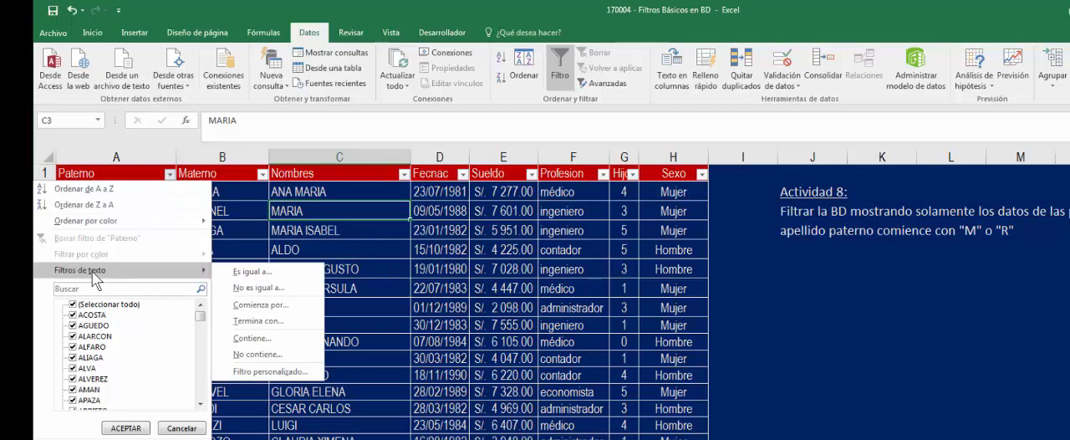
{"action": "left_click", "coordinate": [260, 305]}
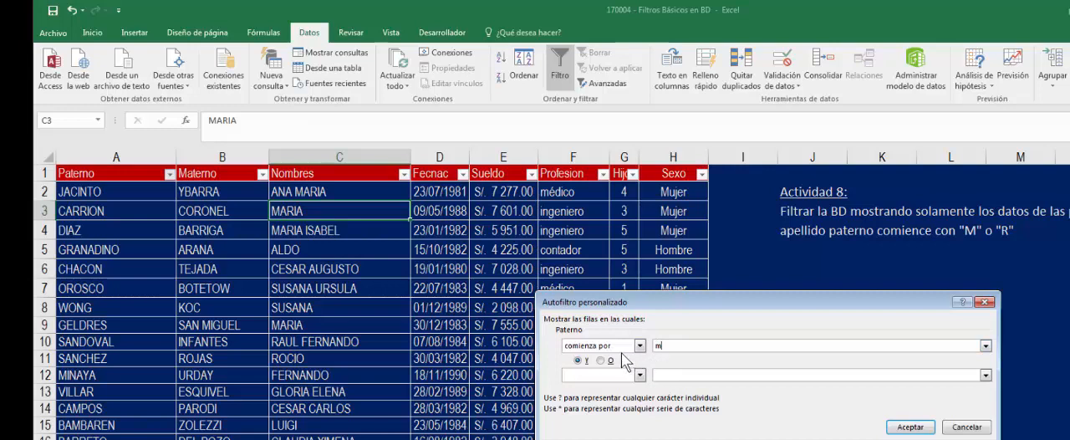
{"action": "left_click", "coordinate": [601, 359]}
{"action": "left_click", "coordinate": [640, 375]}
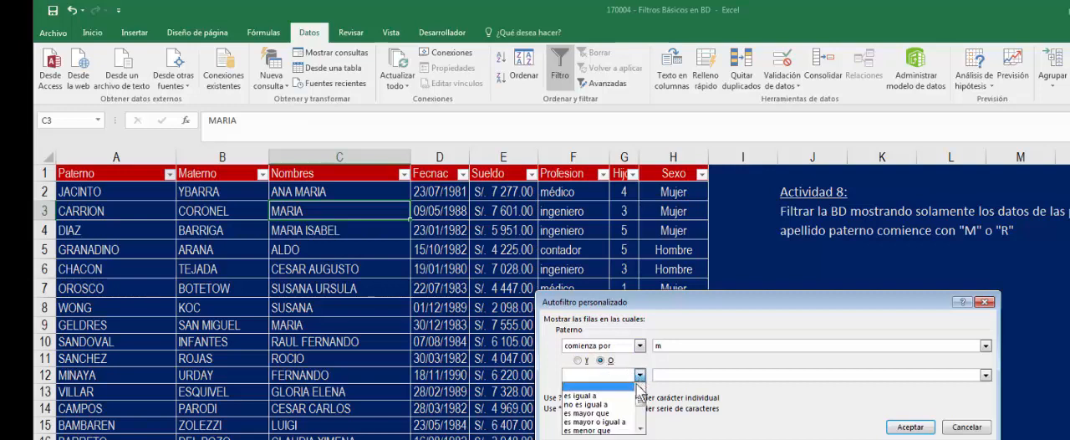
{"action": "left_click", "coordinate": [640, 428]}
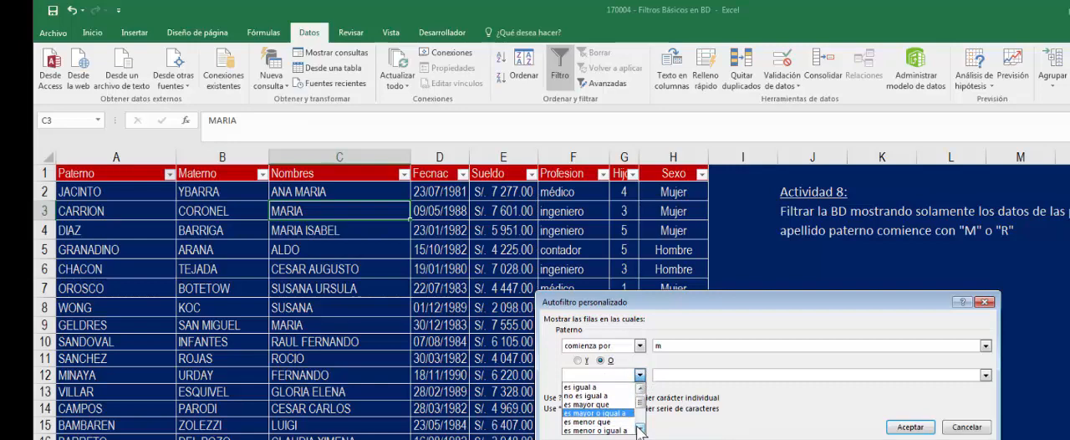
{"action": "left_click", "coordinate": [640, 428]}
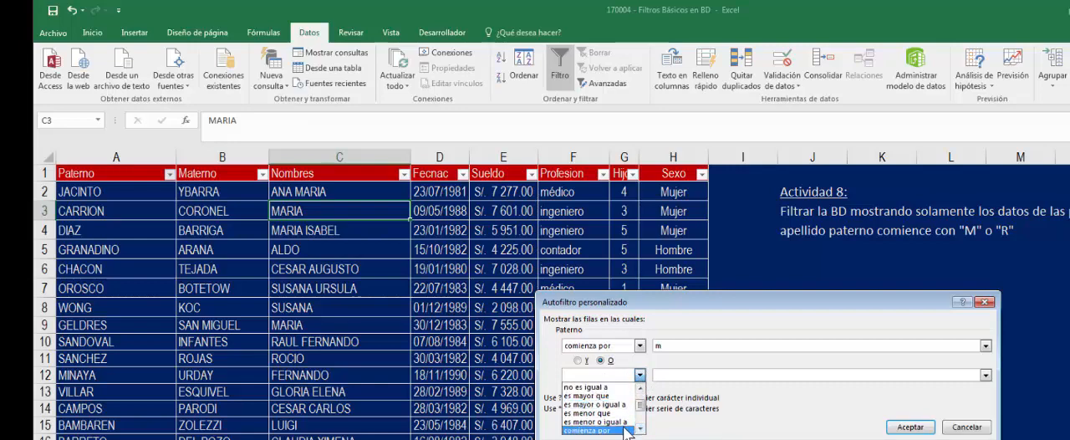
{"action": "left_click", "coordinate": [625, 428]}
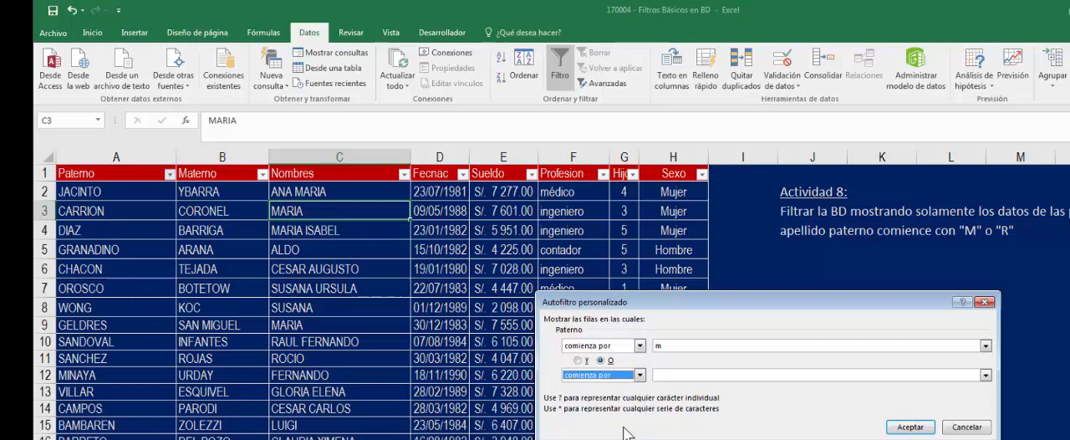
{"action": "left_click", "coordinate": [678, 372]}
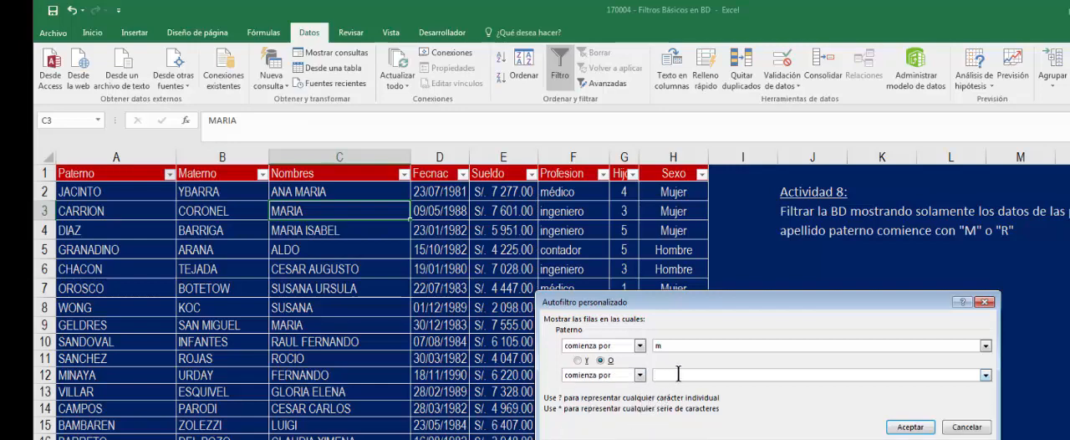
{"action": "type", "text": "r"}
{"action": "left_click", "coordinate": [910, 427]}
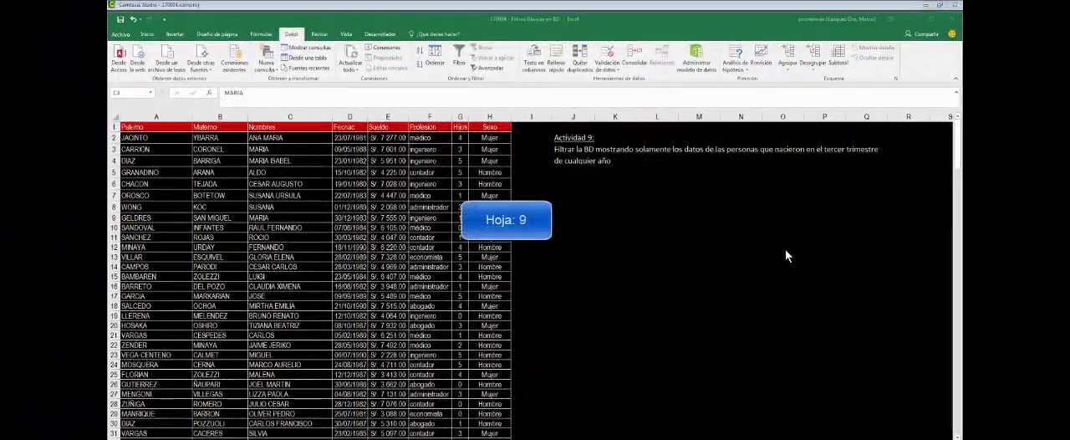
{"action": "left_click", "coordinate": [726, 227]}
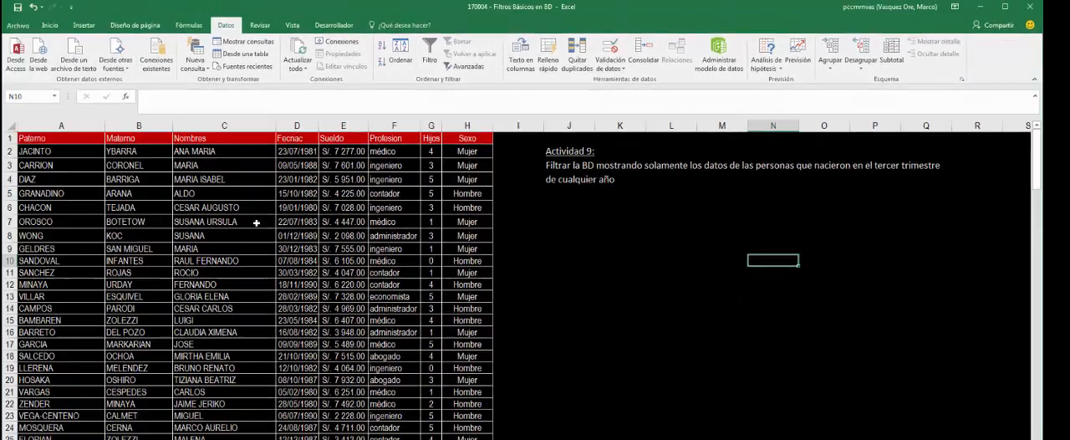
- Turn on column filtering for the data table on the Actividad 9 sheet
{"action": "left_click", "coordinate": [233, 203]}
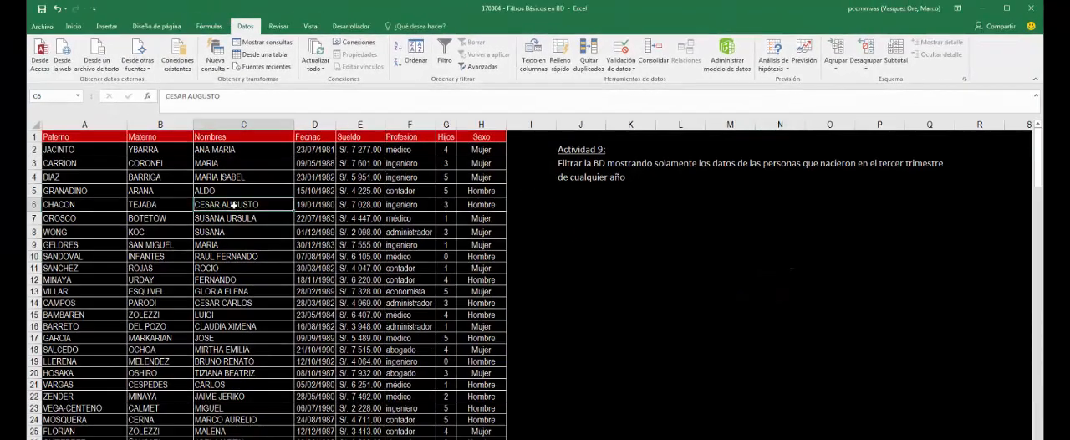
{"action": "left_click", "coordinate": [237, 191]}
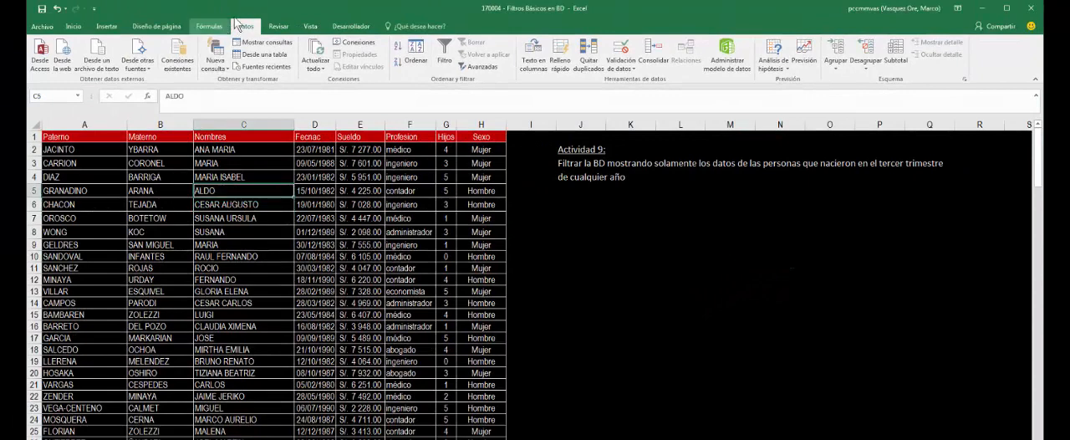
{"action": "left_click", "coordinate": [448, 49]}
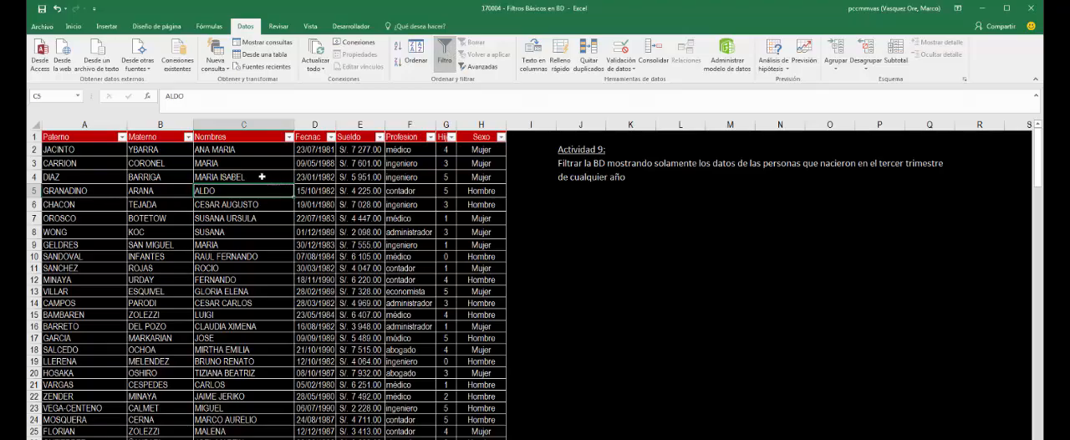
- Filter the Actividad 9 table's Fecnac column for all dates in Trimestre 3 of any year
{"action": "left_click", "coordinate": [330, 137]}
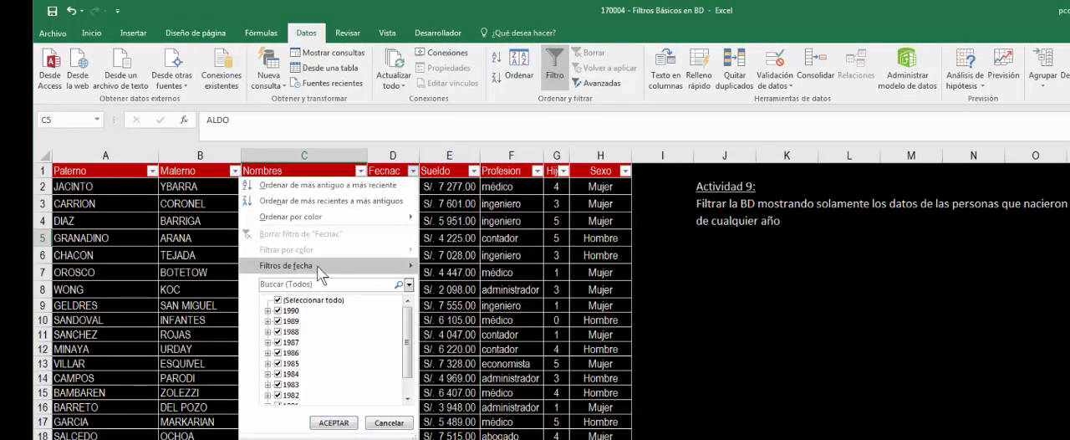
{"action": "mouse_move", "coordinate": [328, 266]}
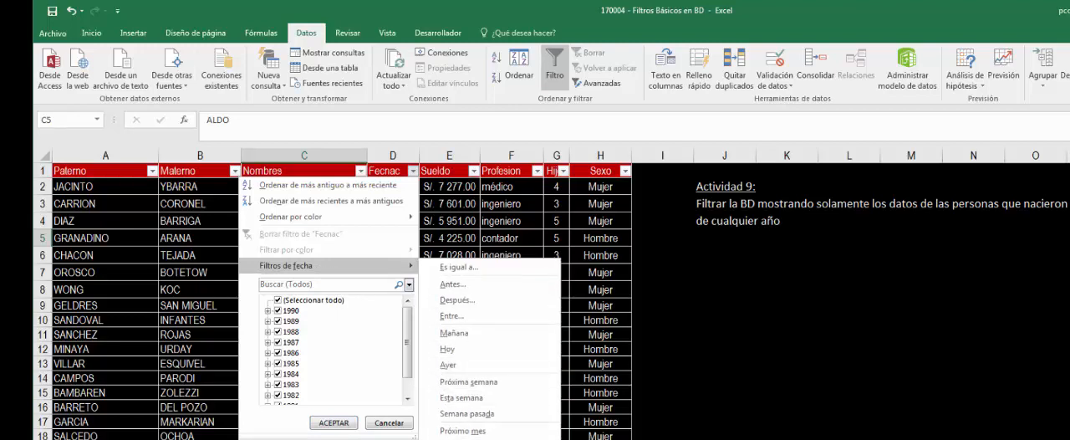
{"action": "mouse_move", "coordinate": [499, 439]}
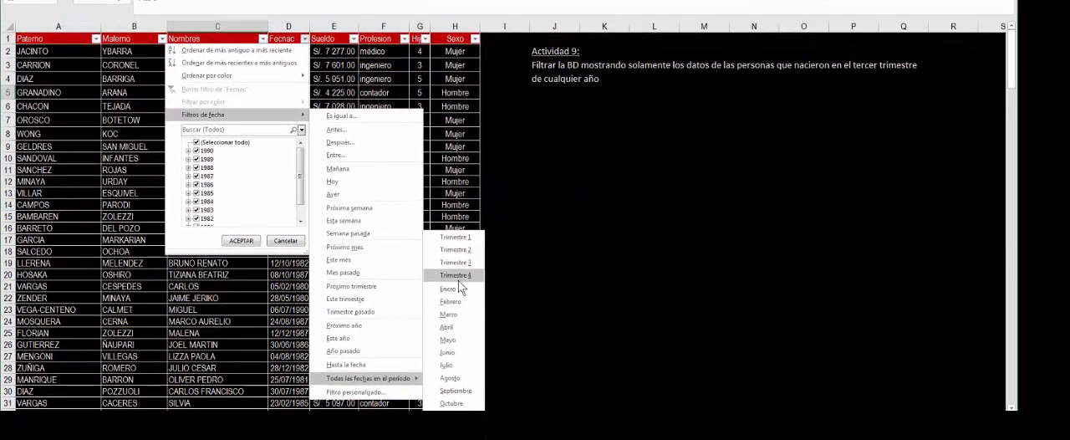
{"action": "left_click", "coordinate": [463, 263]}
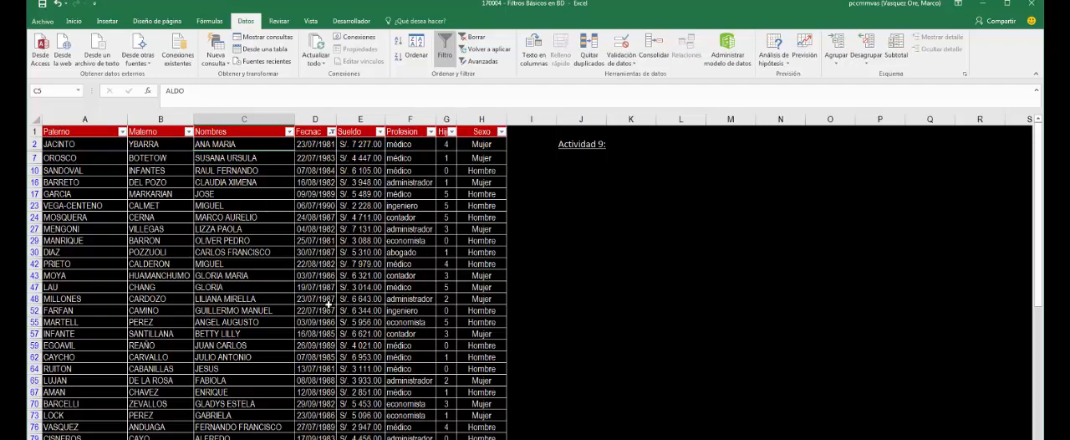
{"action": "left_click", "coordinate": [593, 261]}
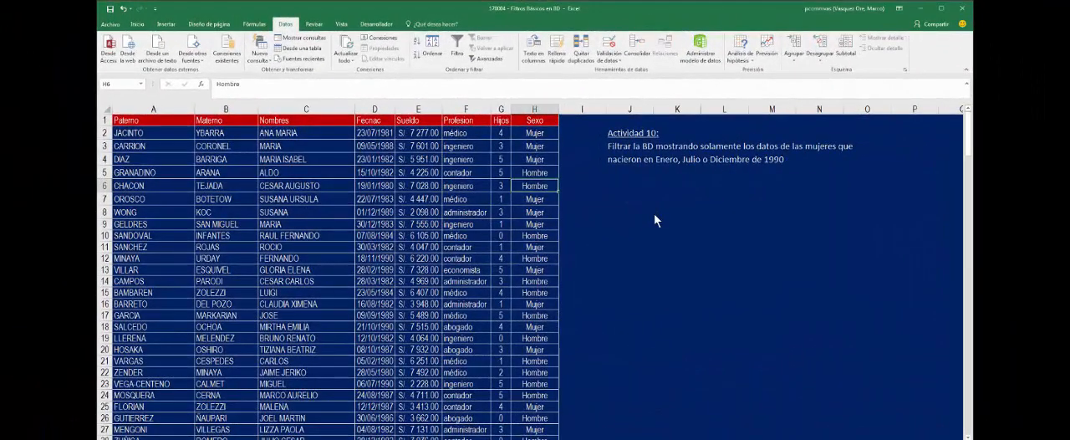
- Turn on column filtering for the data table on the Actividad 10 sheet
{"action": "left_click", "coordinate": [654, 212]}
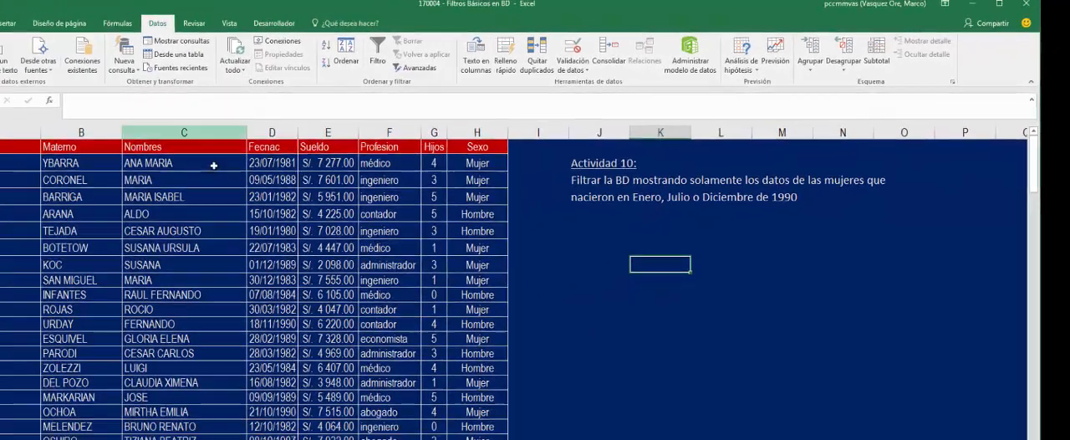
{"action": "left_click", "coordinate": [213, 214]}
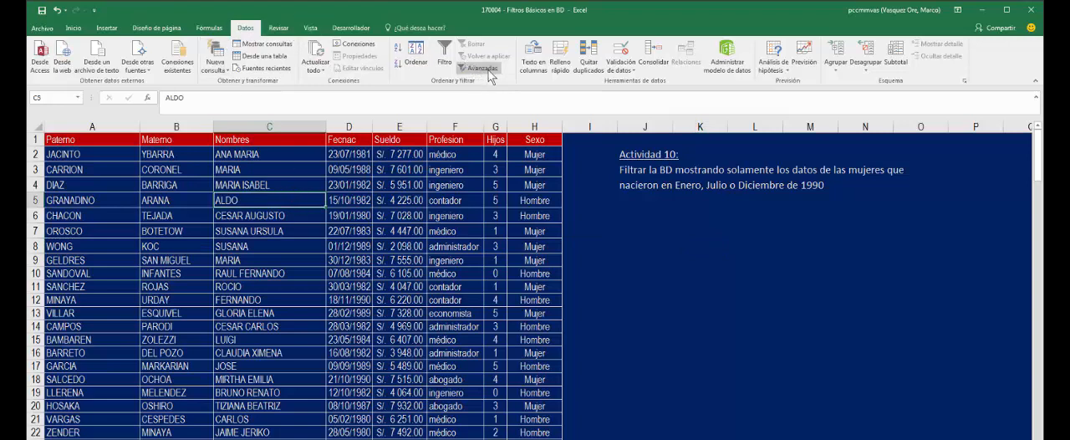
{"action": "left_click", "coordinate": [446, 53]}
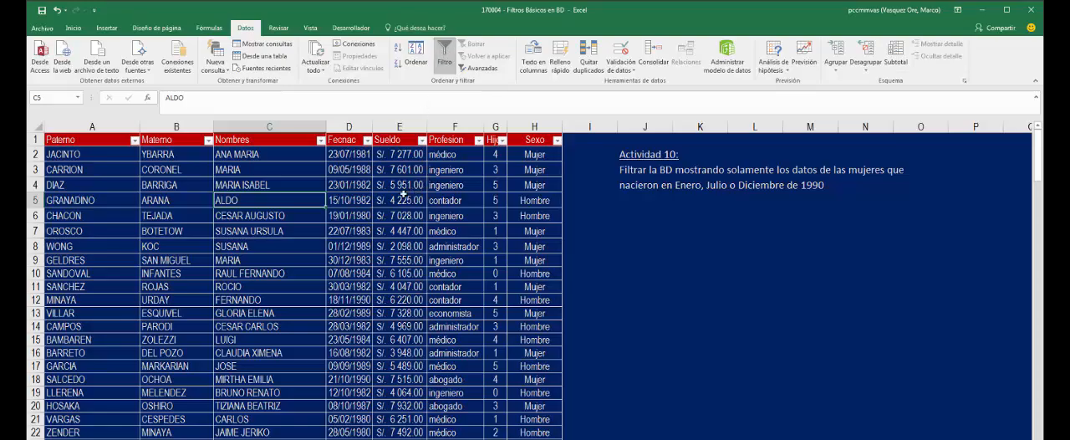
- Filter the Actividad 10 table's Fecnac column by month, showing only enero and julio of 1990
{"action": "left_click", "coordinate": [368, 141]}
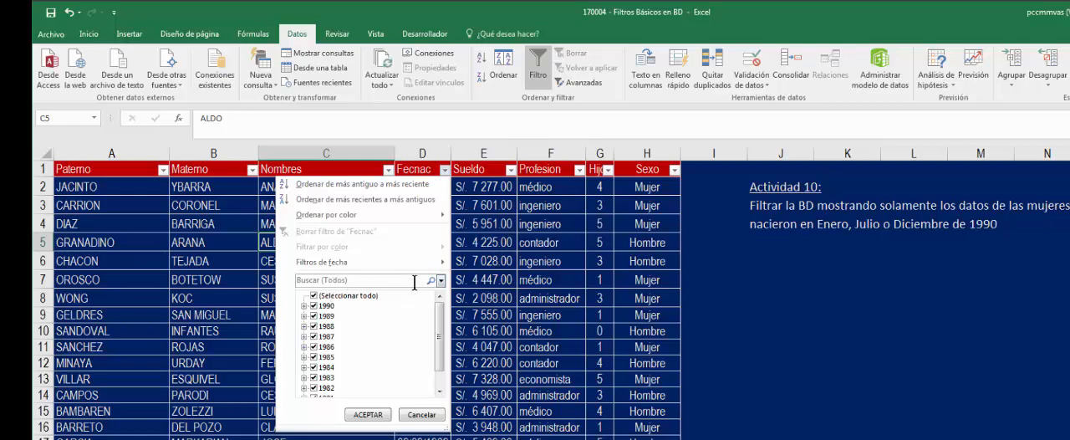
{"action": "left_click", "coordinate": [441, 281]}
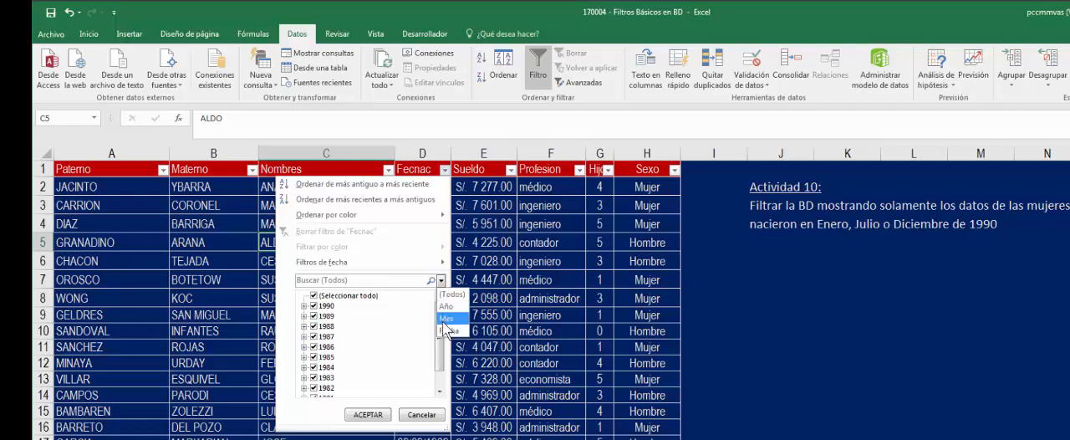
{"action": "left_click", "coordinate": [447, 319]}
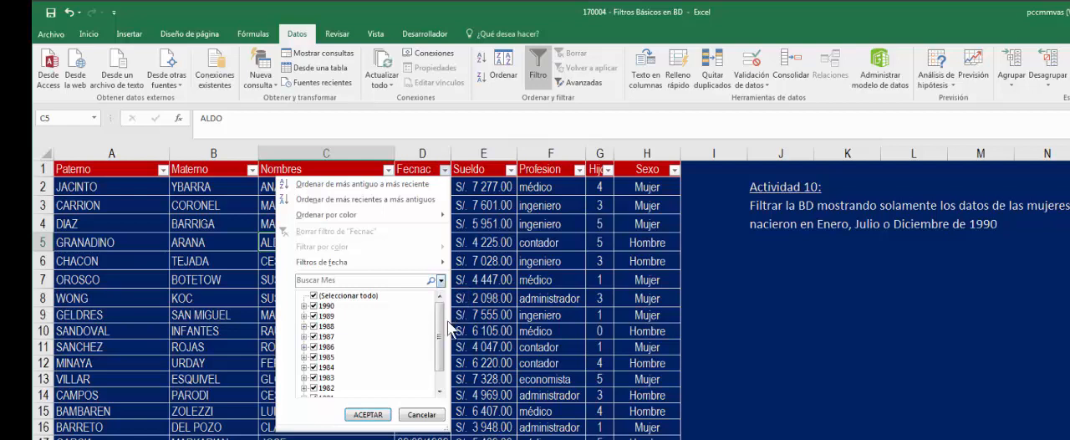
{"action": "left_click", "coordinate": [348, 296]}
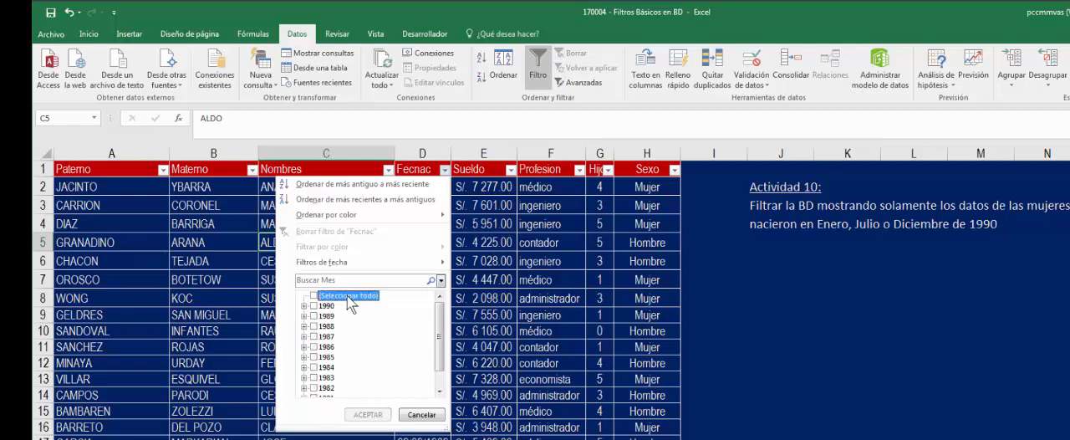
{"action": "left_click", "coordinate": [305, 305]}
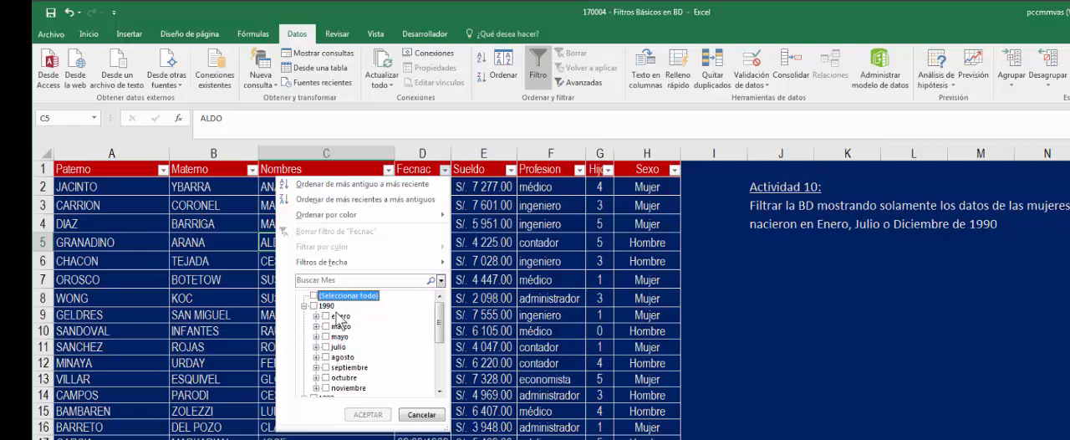
{"action": "left_click", "coordinate": [335, 317]}
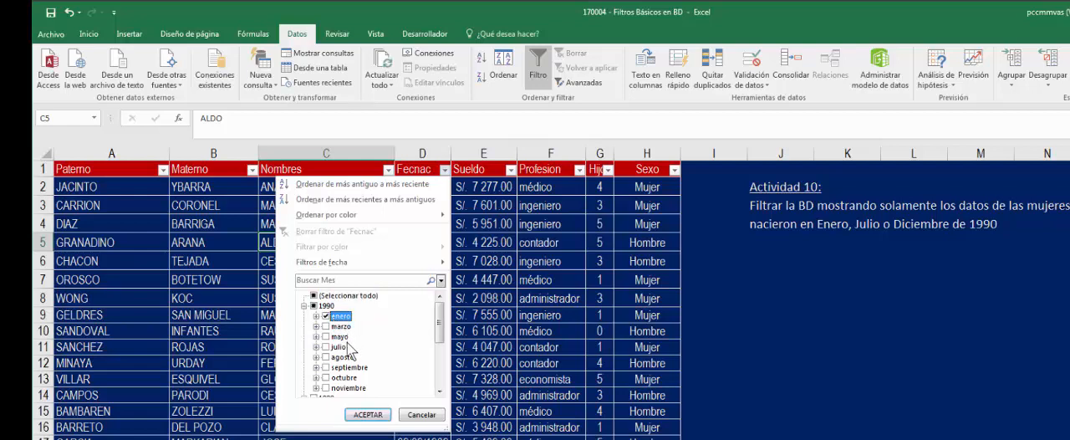
{"action": "left_click", "coordinate": [333, 348]}
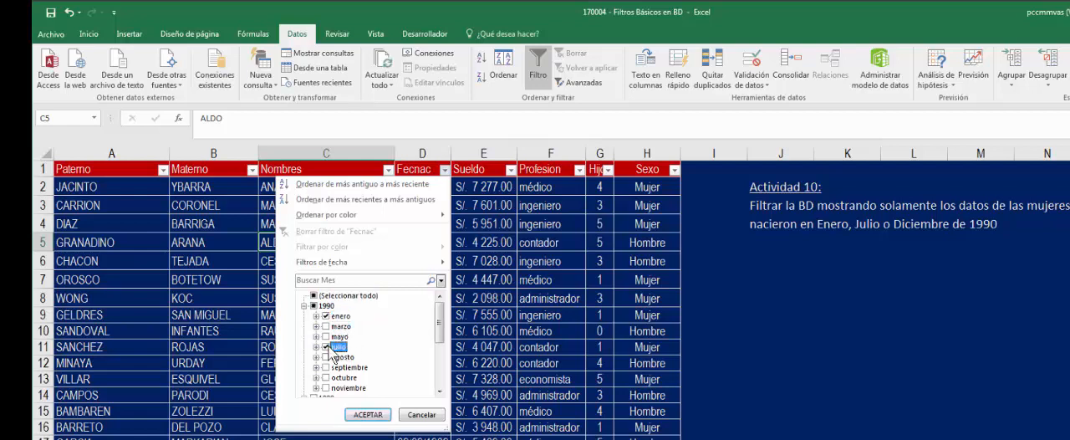
{"action": "left_click", "coordinate": [378, 418]}
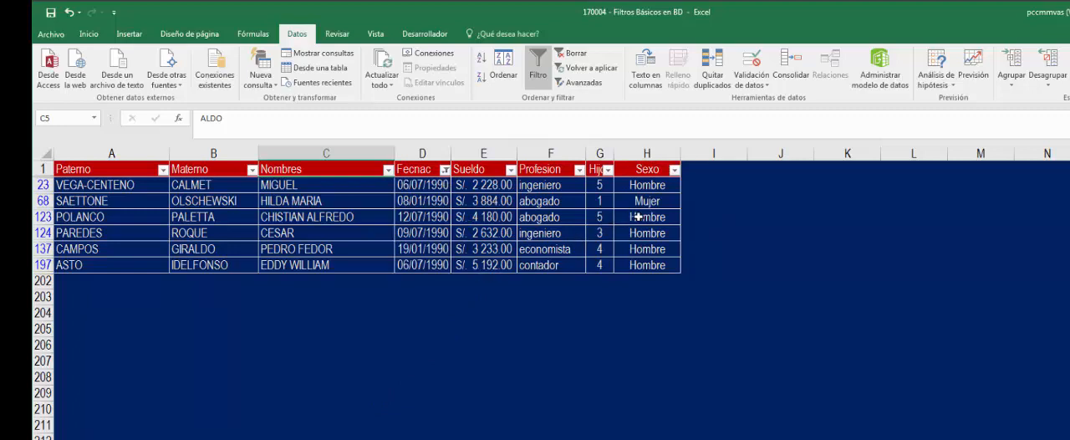
- Filter the Actividad 10 table's Sexo column to show only Mujer records
{"action": "left_click", "coordinate": [674, 170]}
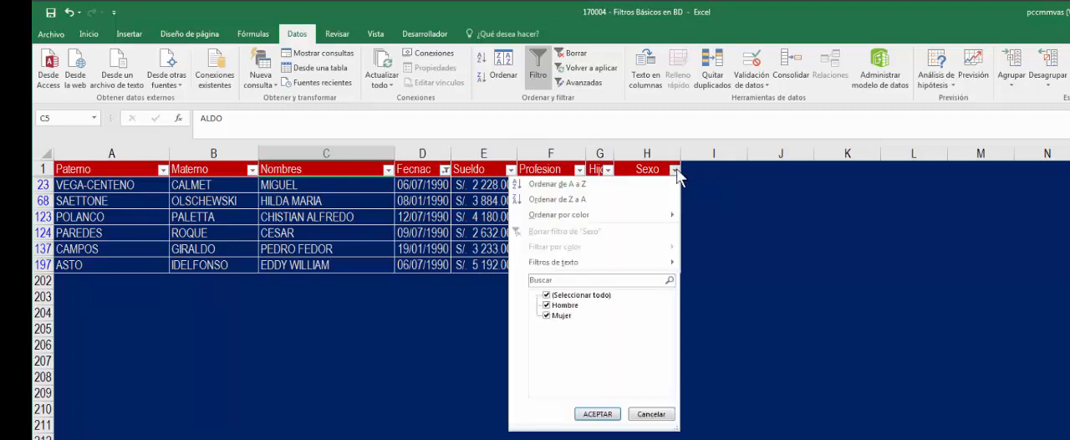
{"action": "left_click", "coordinate": [571, 306]}
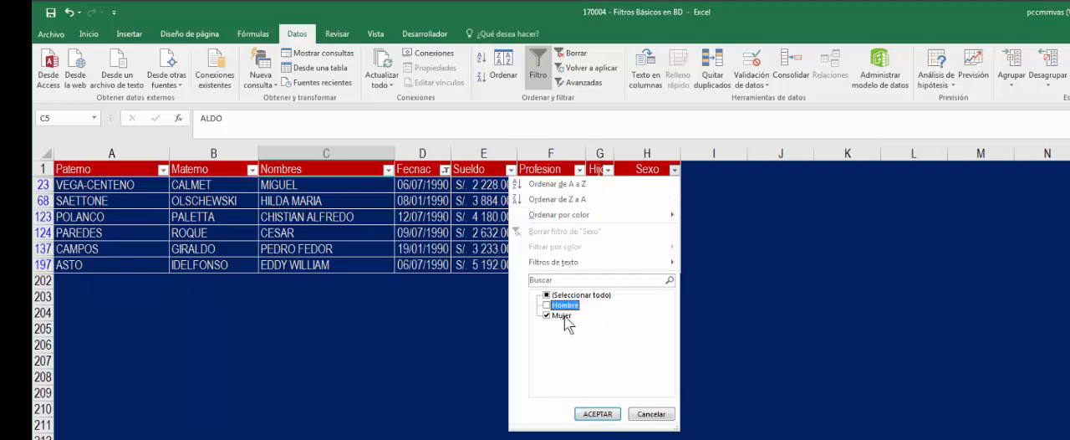
{"action": "left_click", "coordinate": [598, 415]}
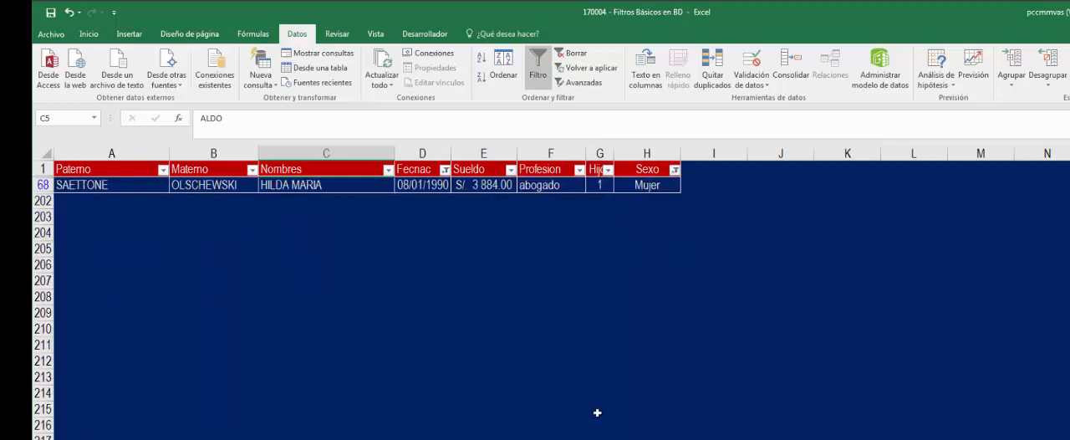
{"action": "left_click", "coordinate": [764, 247]}
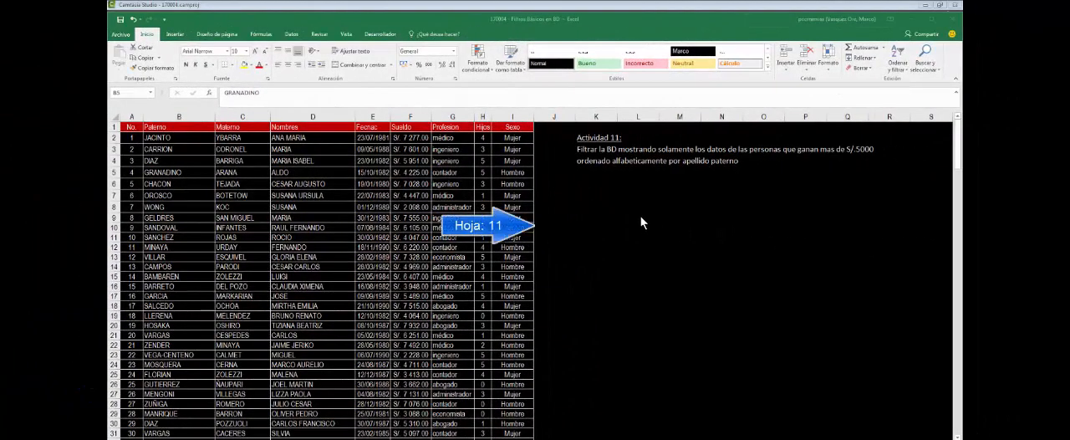
- Turn on column filtering for the data table on the Actividad 11 sheet
{"action": "left_click", "coordinate": [640, 217]}
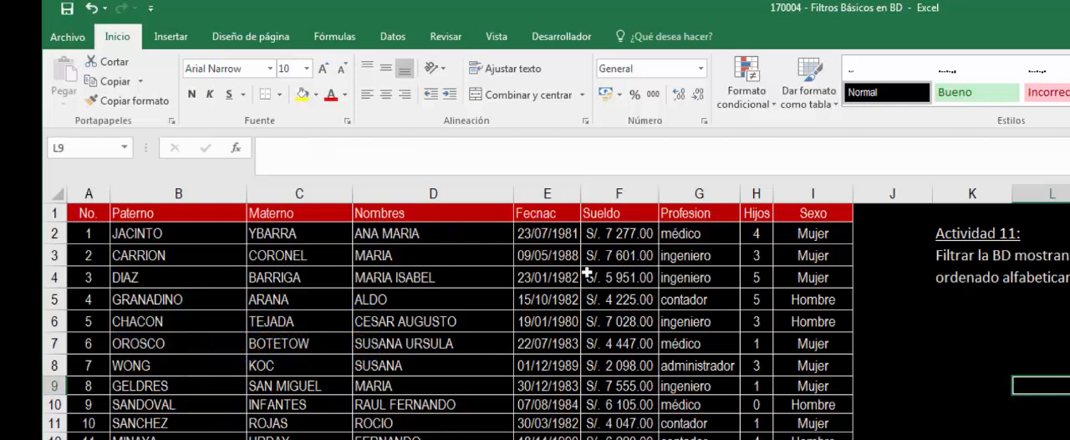
{"action": "left_click", "coordinate": [427, 255]}
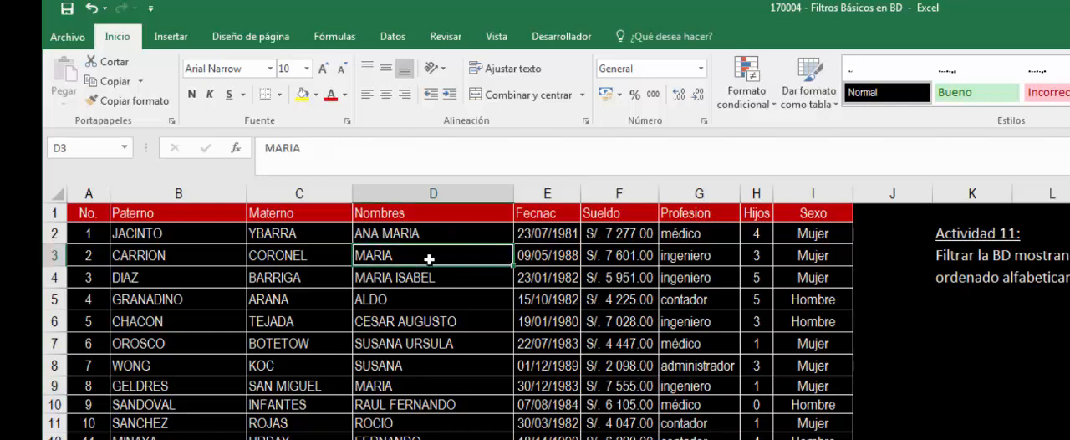
{"action": "left_click", "coordinate": [393, 38]}
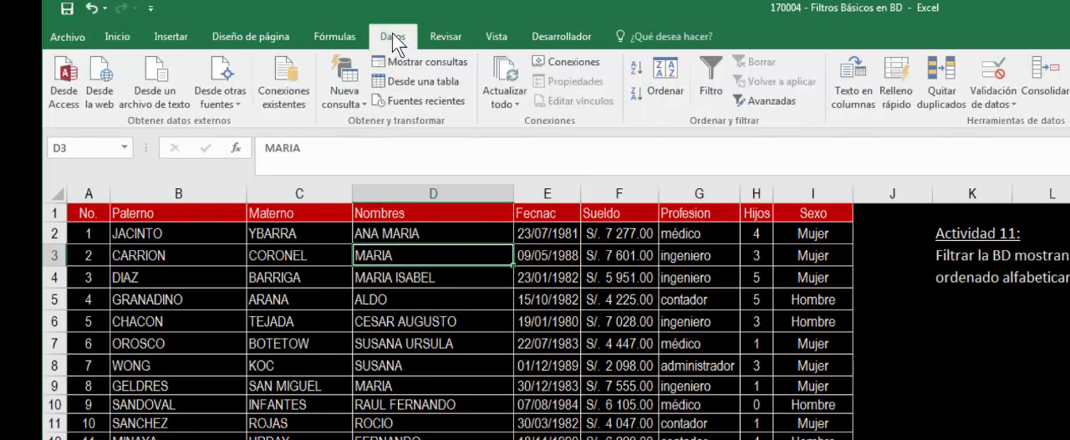
{"action": "left_click", "coordinate": [714, 60]}
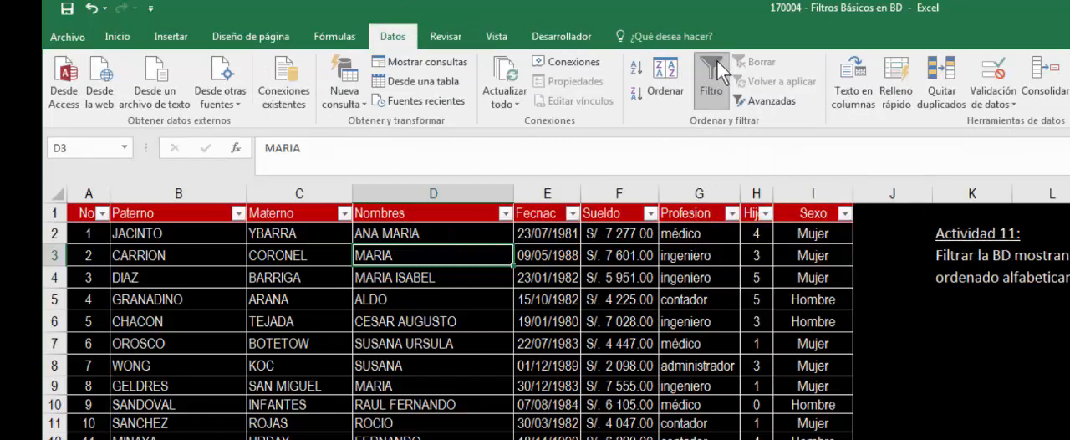
- Filter the Actividad 11 table's Sueldo column for values greater than 5000 and sort the records by Paterno from A to Z
{"action": "left_click", "coordinate": [650, 213]}
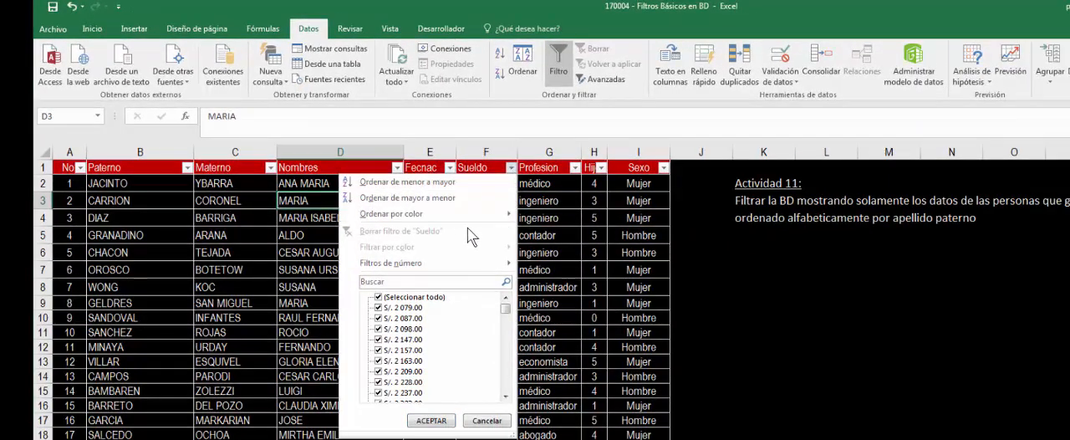
{"action": "mouse_move", "coordinate": [465, 264]}
{"action": "mouse_move", "coordinate": [498, 263]}
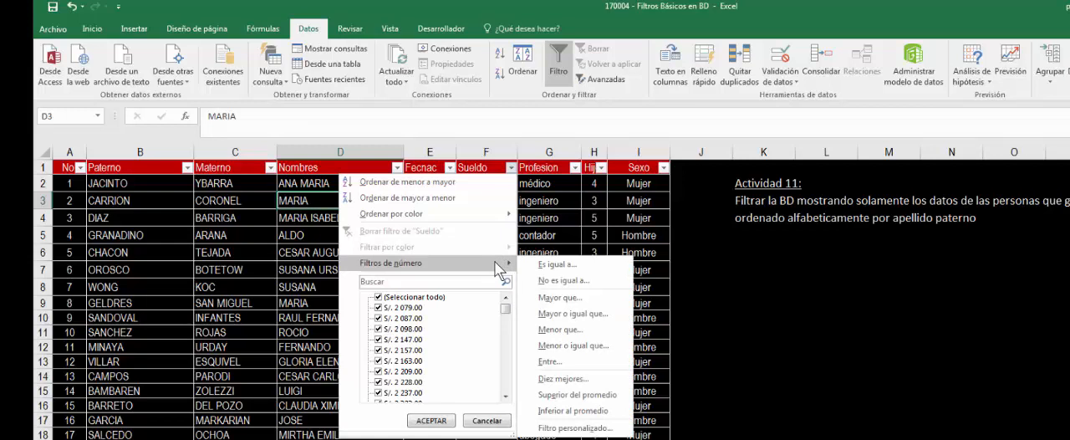
{"action": "left_click", "coordinate": [562, 298]}
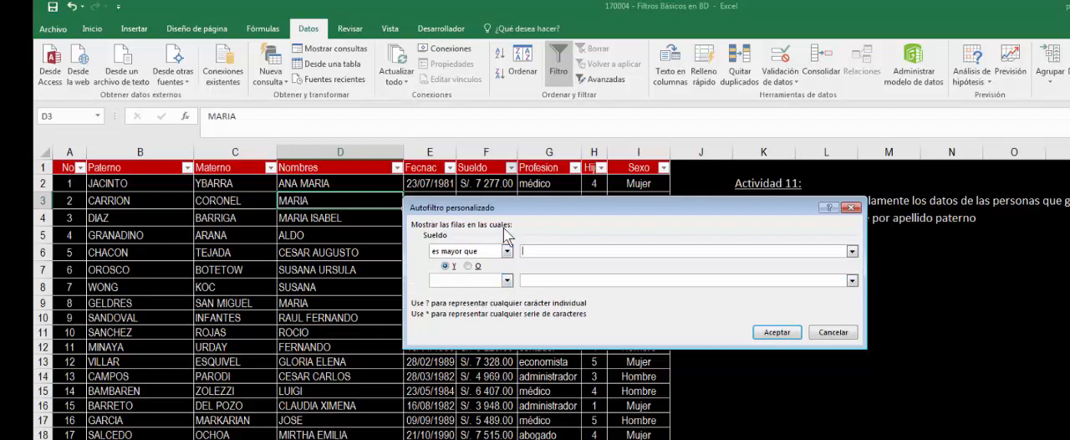
{"action": "left_click", "coordinate": [542, 251]}
{"action": "left_click", "coordinate": [776, 332]}
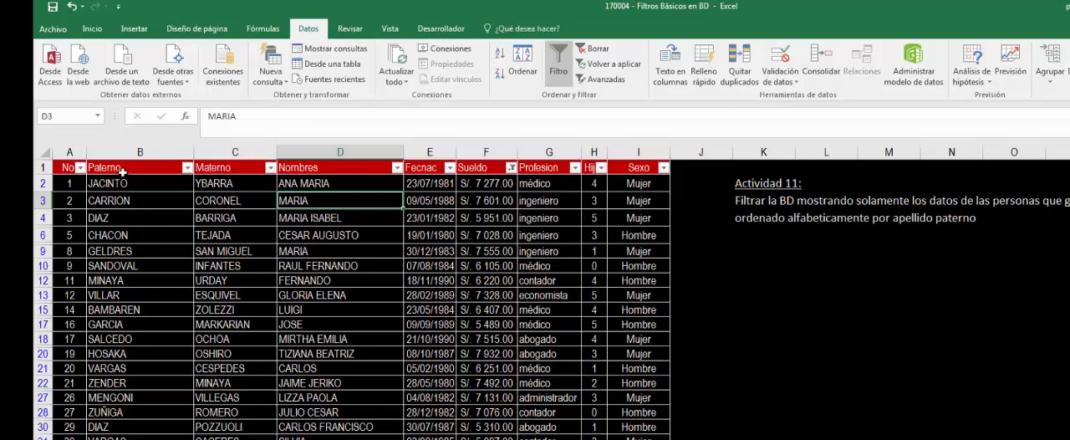
{"action": "left_click", "coordinate": [187, 168]}
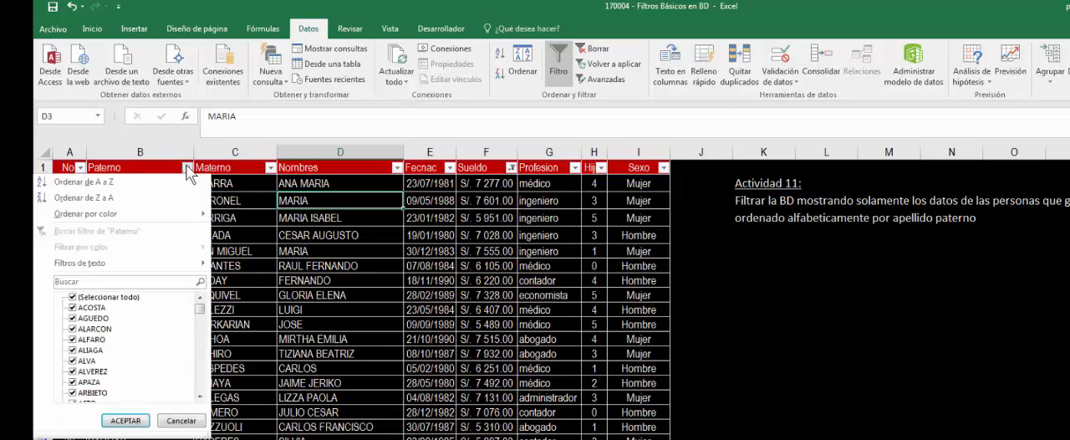
{"action": "left_click", "coordinate": [119, 183]}
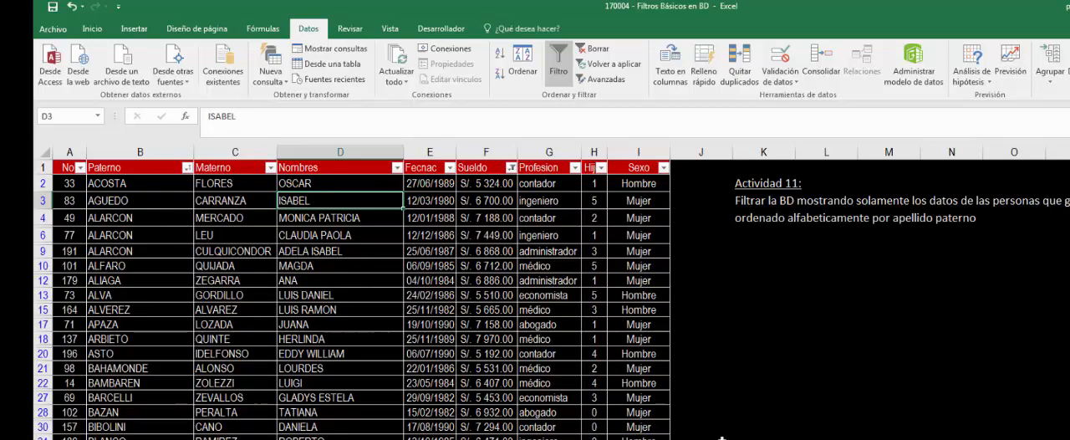
- Look through the filtered and sorted records on the Actividad 11 sheet
{"action": "scroll", "coordinate": [351, 298], "scroll_direction": "down", "scroll_amount": 10}
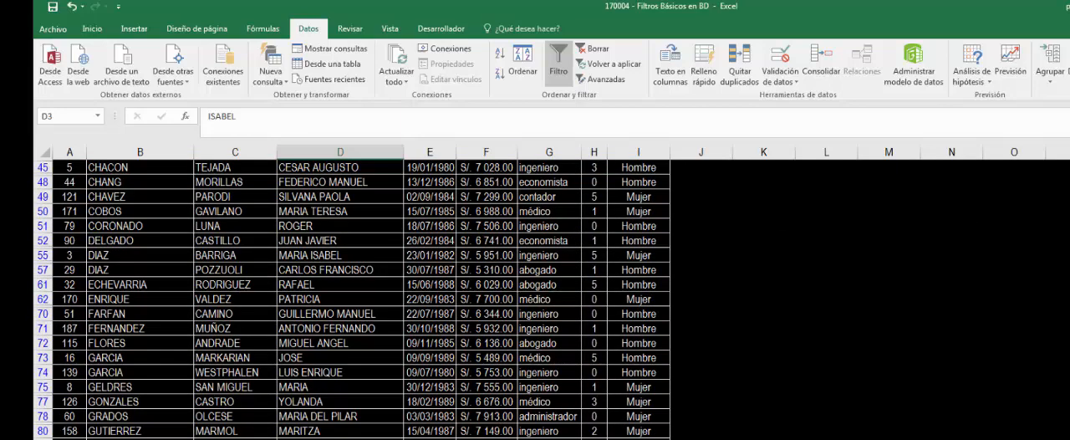
{"action": "scroll", "coordinate": [351, 298], "scroll_direction": "down", "scroll_amount": 2}
{"action": "scroll", "coordinate": [351, 301], "scroll_direction": "down", "scroll_amount": 3}
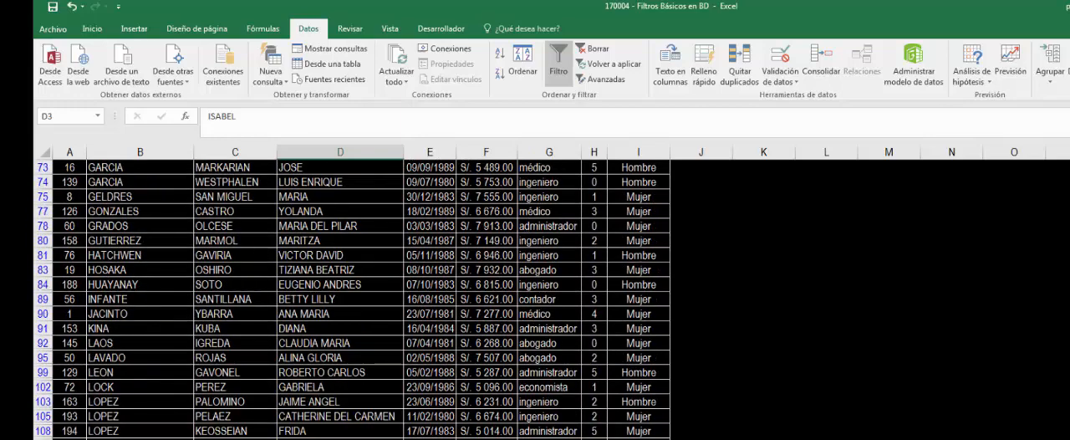
{"action": "scroll", "coordinate": [351, 301], "scroll_direction": "up", "scroll_amount": 12}
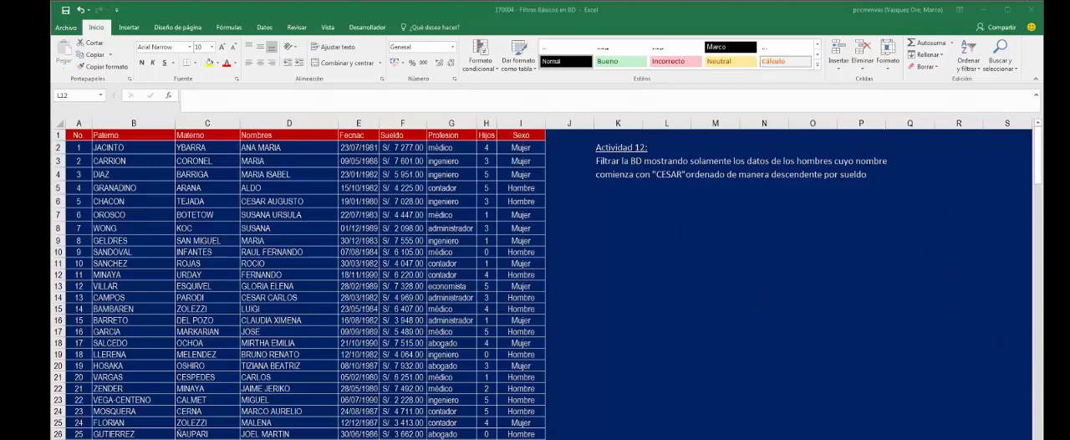
- Turn on column filtering for the data table on the Actividad 12 sheet
{"action": "left_click", "coordinate": [994, 376]}
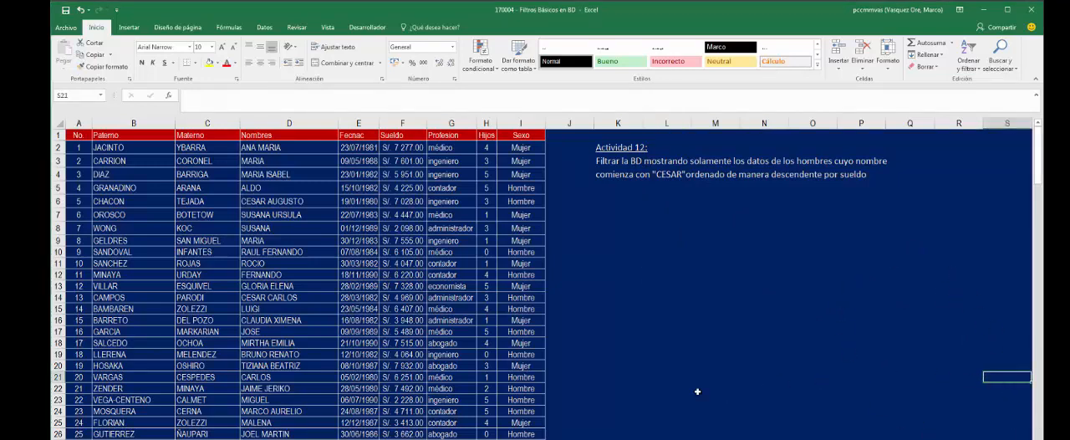
{"action": "left_click", "coordinate": [652, 373]}
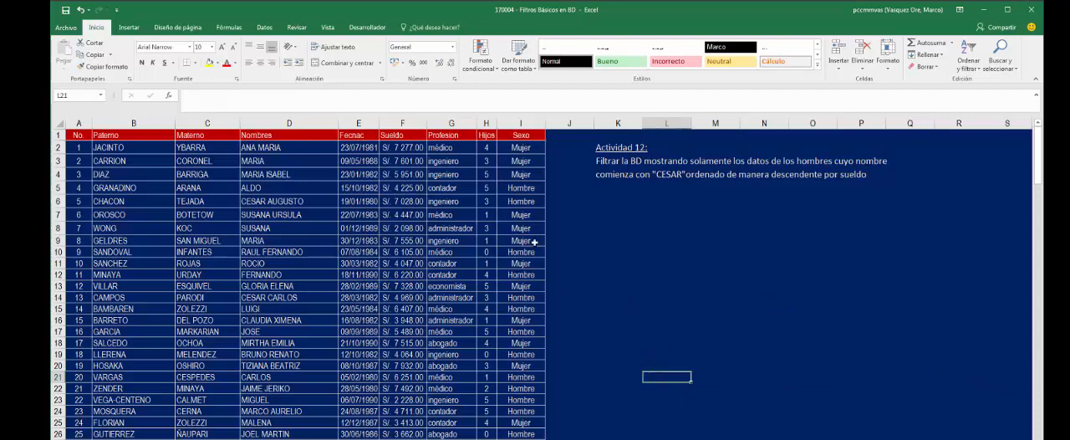
{"action": "left_click", "coordinate": [450, 242]}
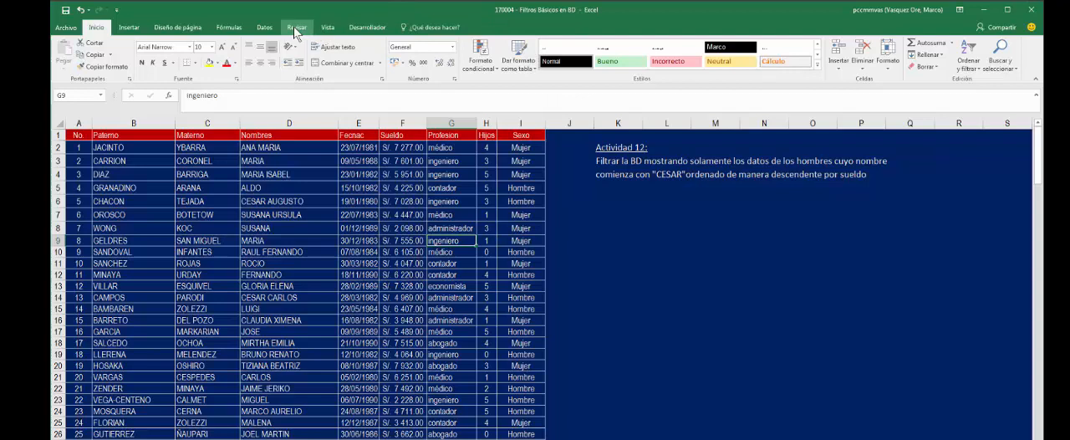
{"action": "left_click", "coordinate": [270, 29]}
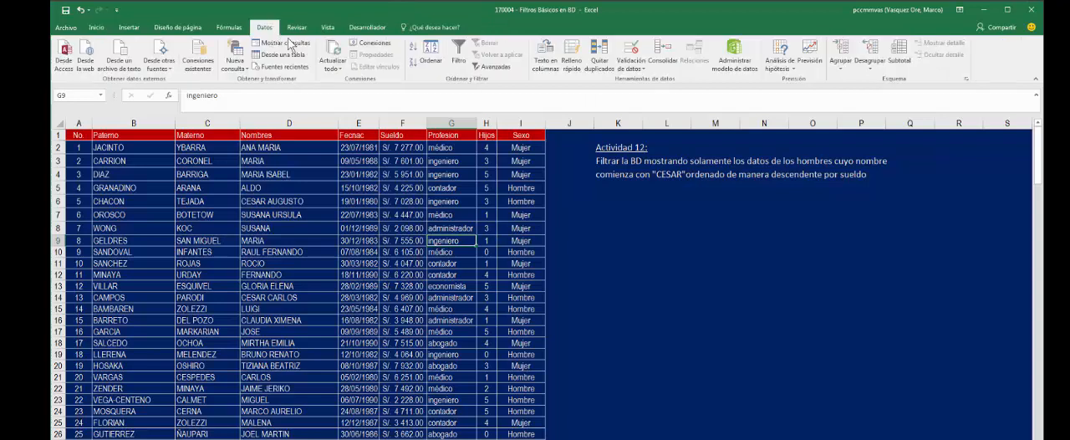
{"action": "left_click", "coordinate": [458, 53]}
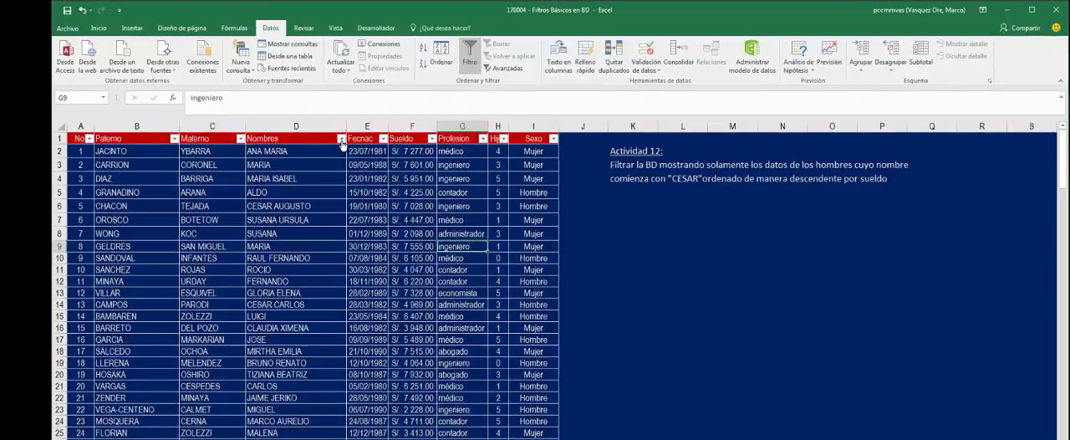
- Filter the Actividad 12 table's Nombres column with a text filter for names that begin with "cesar"
{"action": "left_click", "coordinate": [341, 139]}
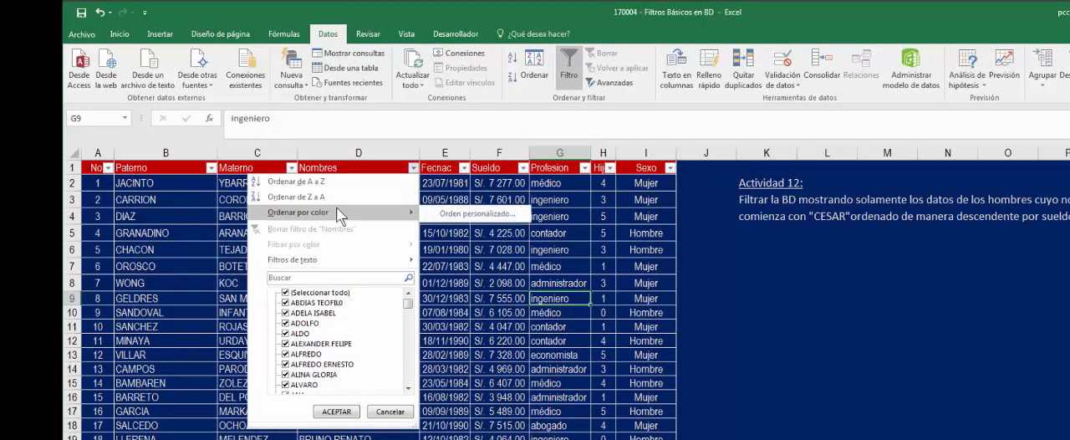
{"action": "mouse_move", "coordinate": [284, 267]}
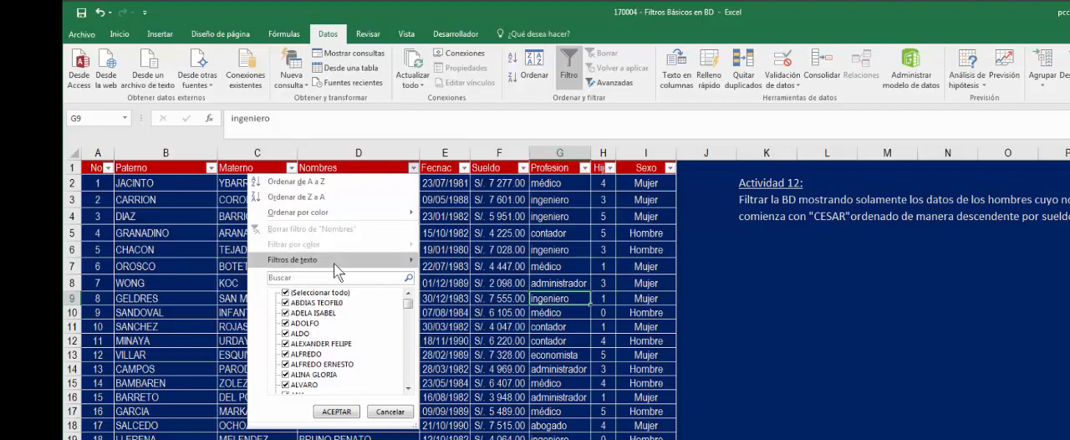
{"action": "mouse_move", "coordinate": [336, 261]}
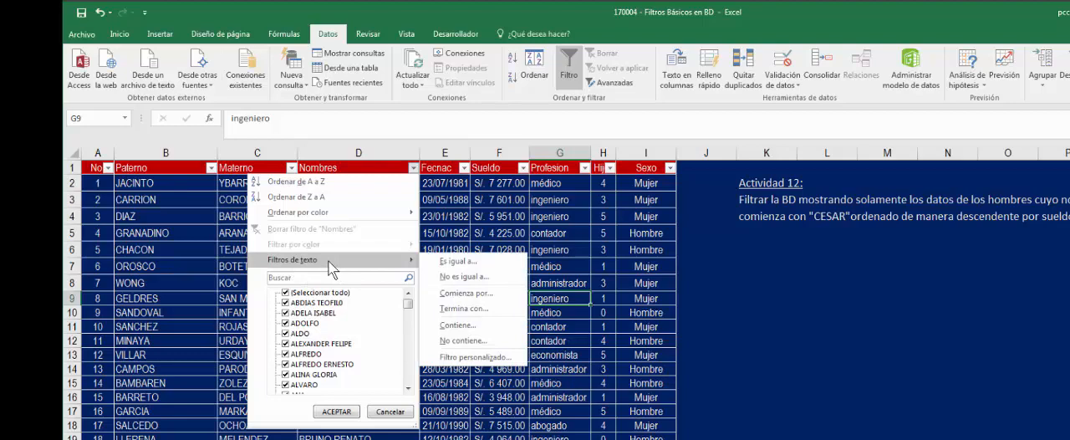
{"action": "left_click", "coordinate": [465, 294]}
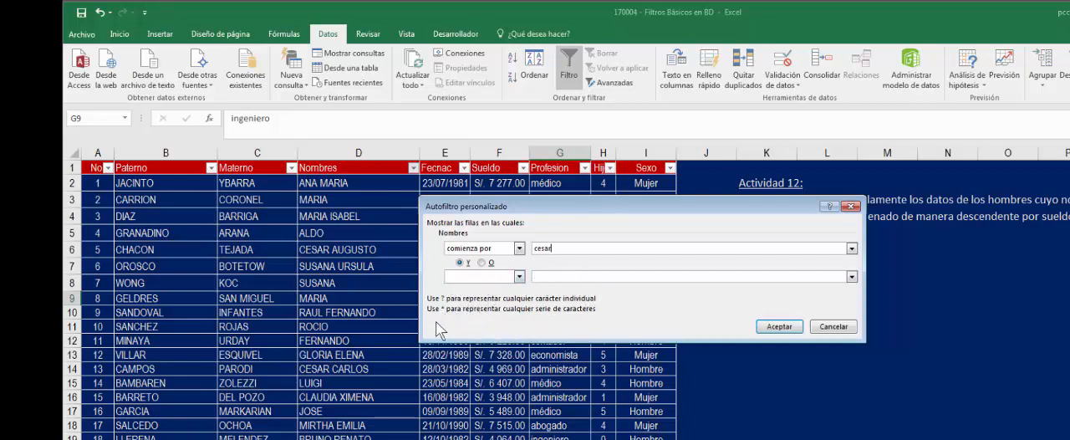
{"action": "left_click", "coordinate": [778, 326]}
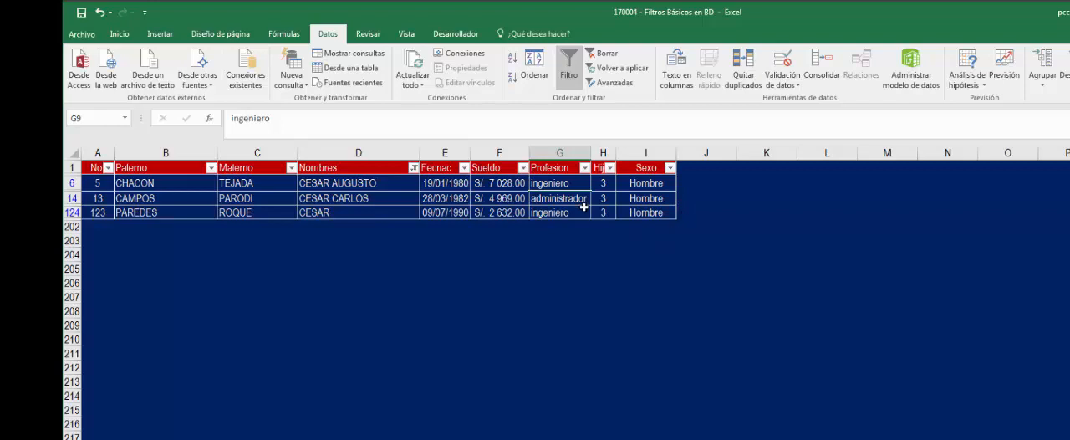
- Filter the Sexo column to show only Hombre and sort the Actividad 12 records by Sueldo from largest to smallest
{"action": "left_click", "coordinate": [670, 168]}
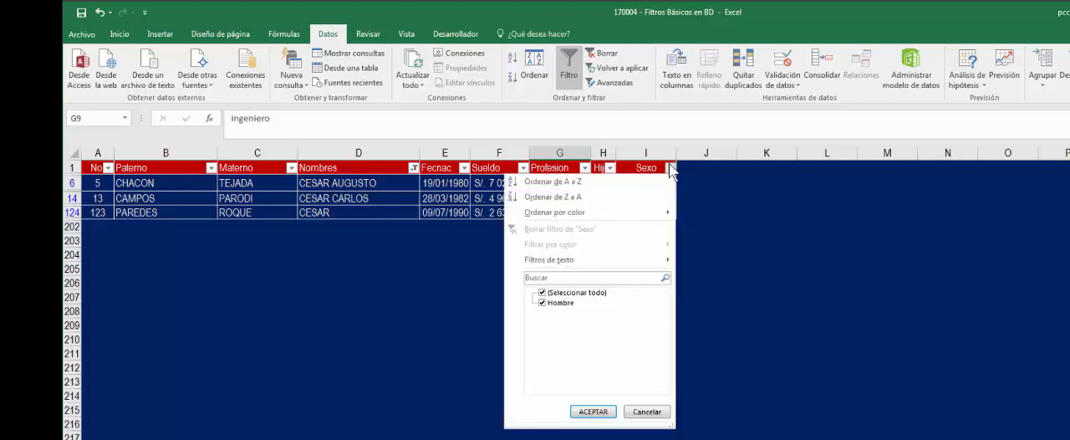
{"action": "left_click", "coordinate": [578, 294]}
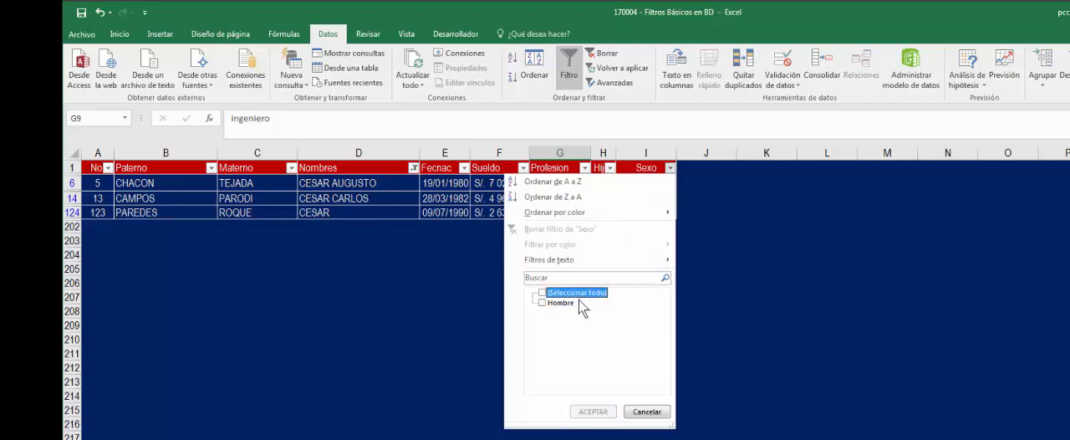
{"action": "left_click", "coordinate": [561, 302]}
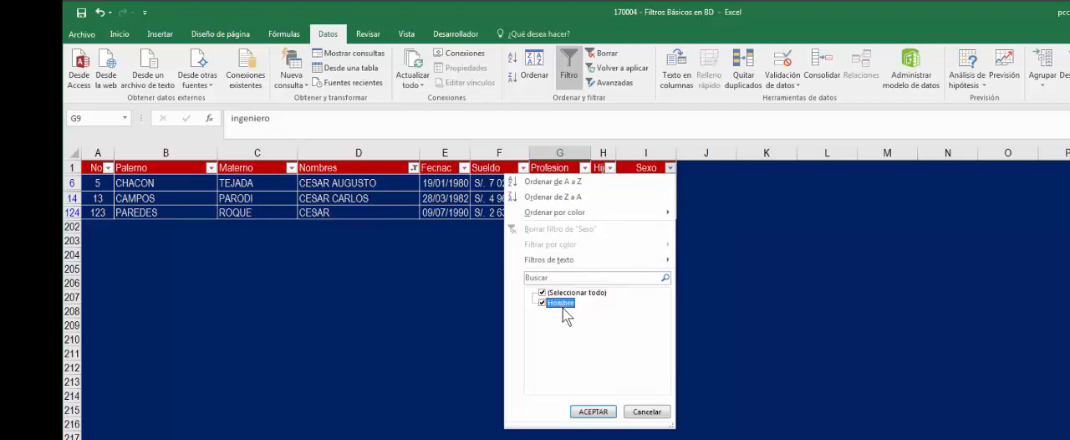
{"action": "left_click", "coordinate": [593, 411]}
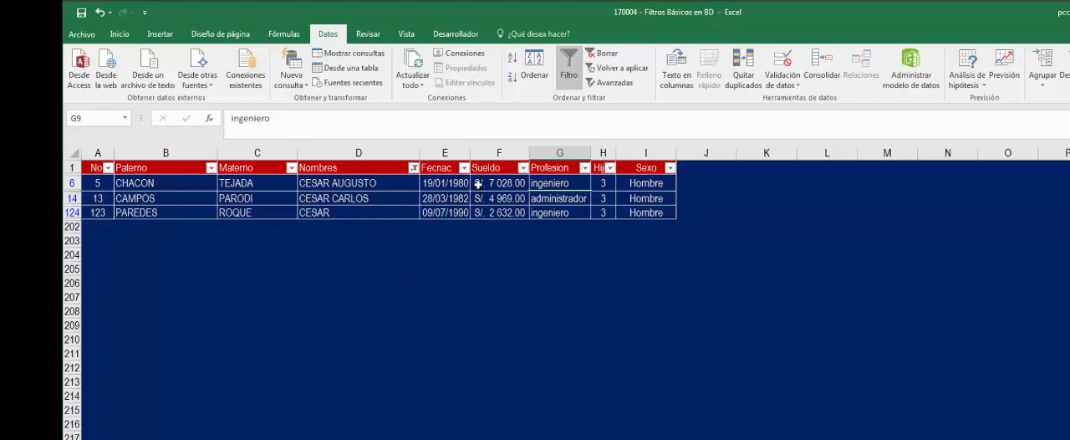
{"action": "left_click", "coordinate": [523, 168]}
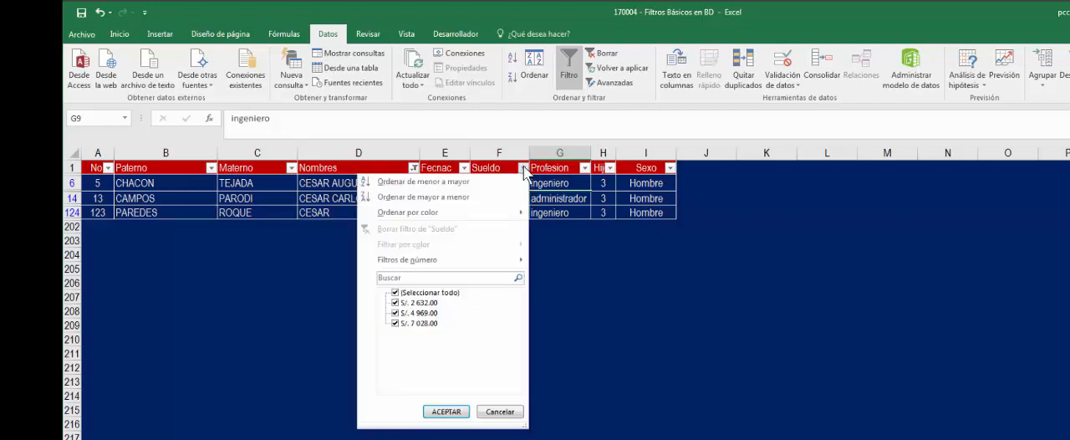
{"action": "left_click", "coordinate": [441, 200]}
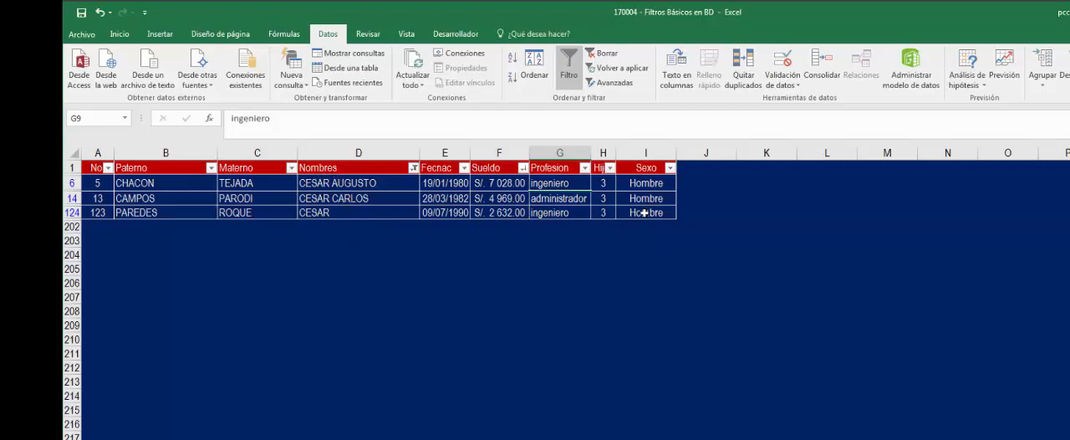
- Turn on column filtering for the data table on the Actividad 13 sheet
{"action": "left_click", "coordinate": [780, 273]}
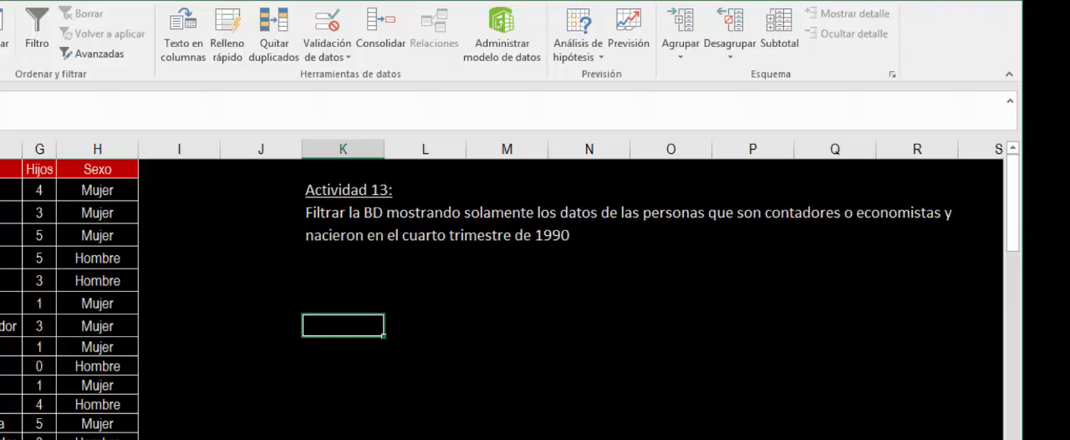
{"action": "left_click", "coordinate": [126, 283]}
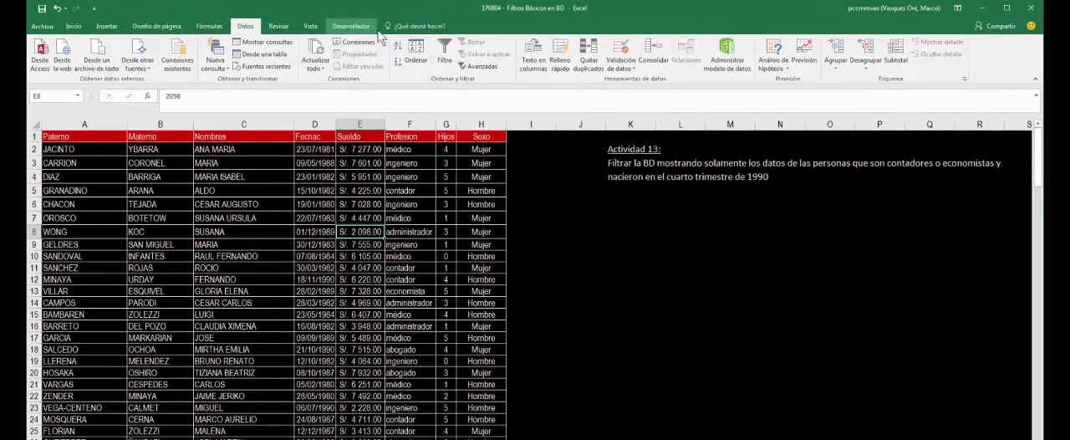
{"action": "left_click", "coordinate": [445, 52]}
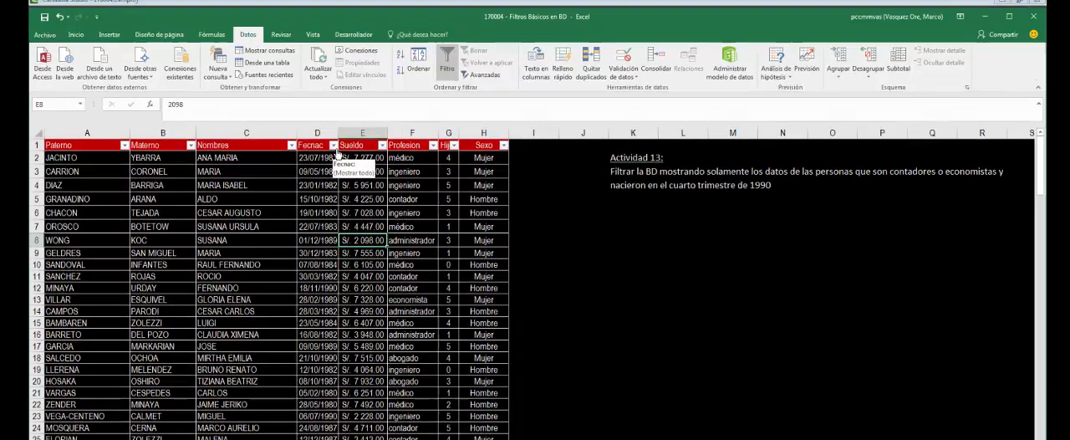
- In the Actividad 13 table's Fecnac filter, set the search scope to Mes and select only the year 1990
{"action": "left_click", "coordinate": [332, 136]}
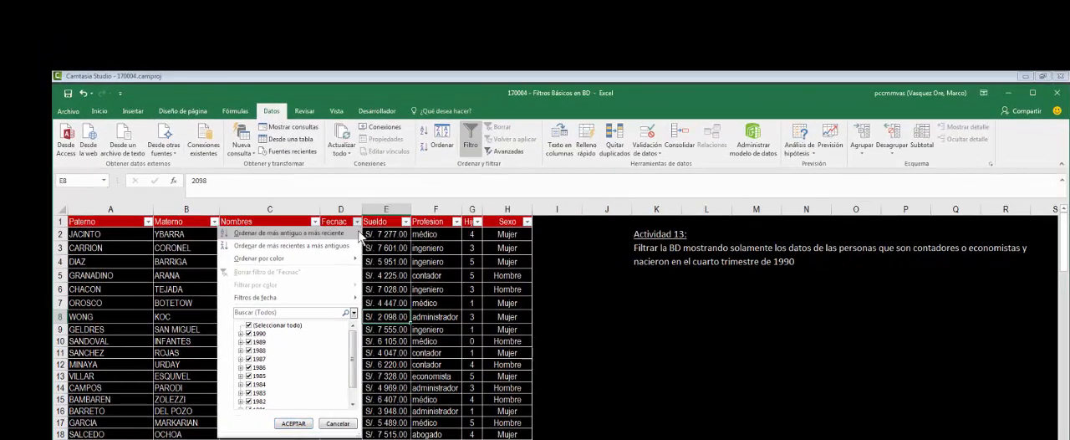
{"action": "left_click", "coordinate": [353, 314]}
{"action": "left_click", "coordinate": [356, 345]}
{"action": "left_click", "coordinate": [277, 327]}
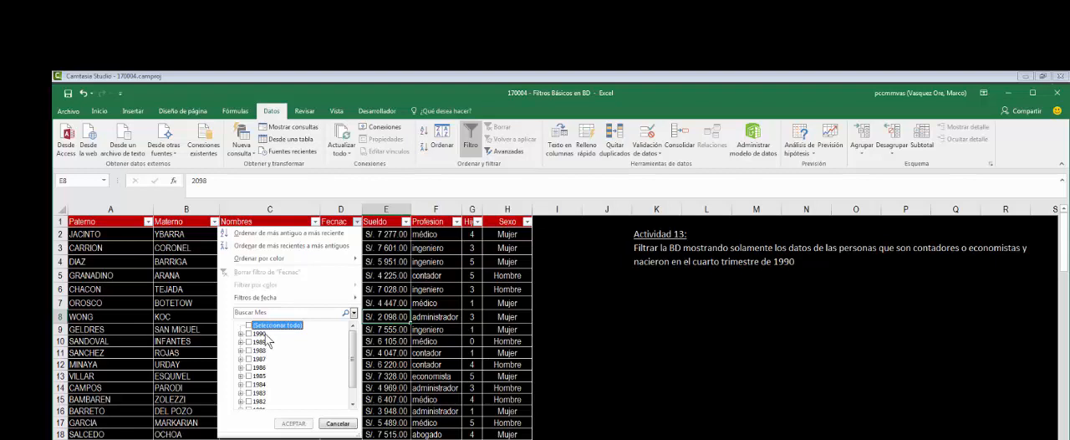
{"action": "left_click", "coordinate": [259, 333]}
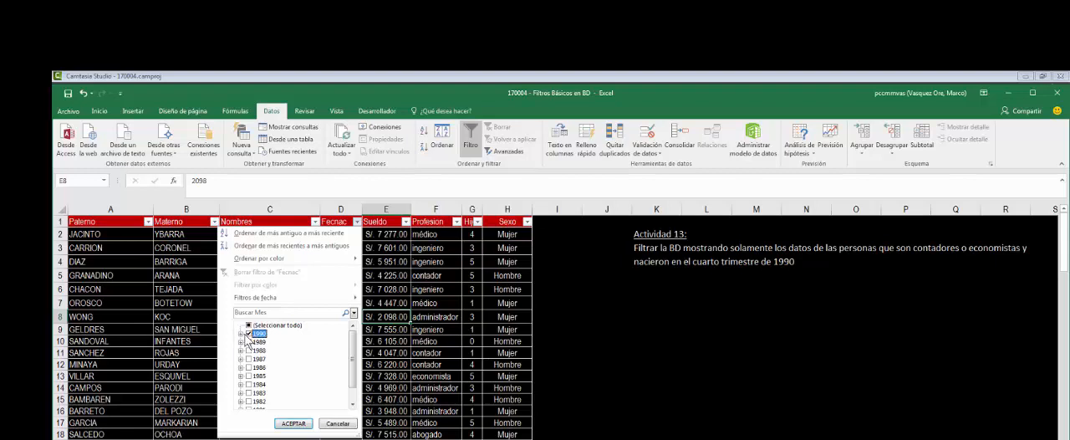
- Exclude enero, marzo, mayo, julio, agosto and septiembre of 1990, keeping only octubre and noviembre, and apply the Fecnac filter
{"action": "left_click", "coordinate": [241, 334]}
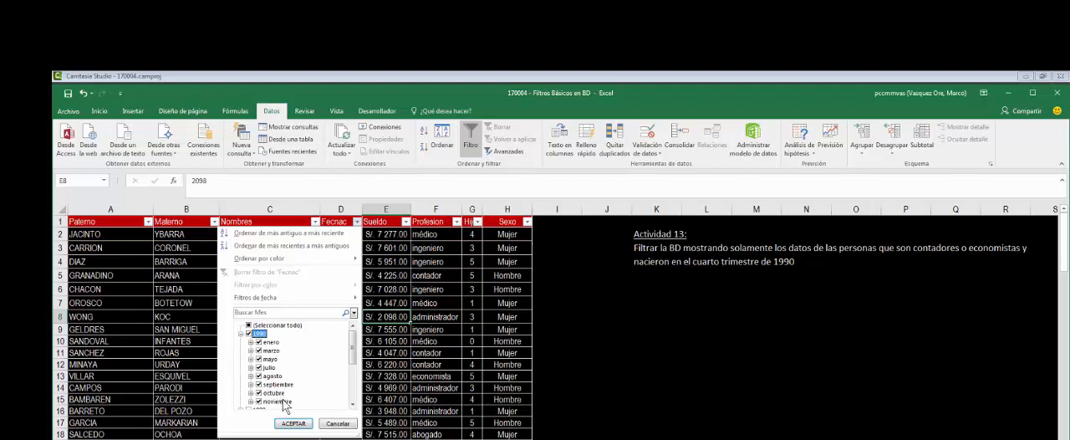
{"action": "left_click", "coordinate": [266, 342]}
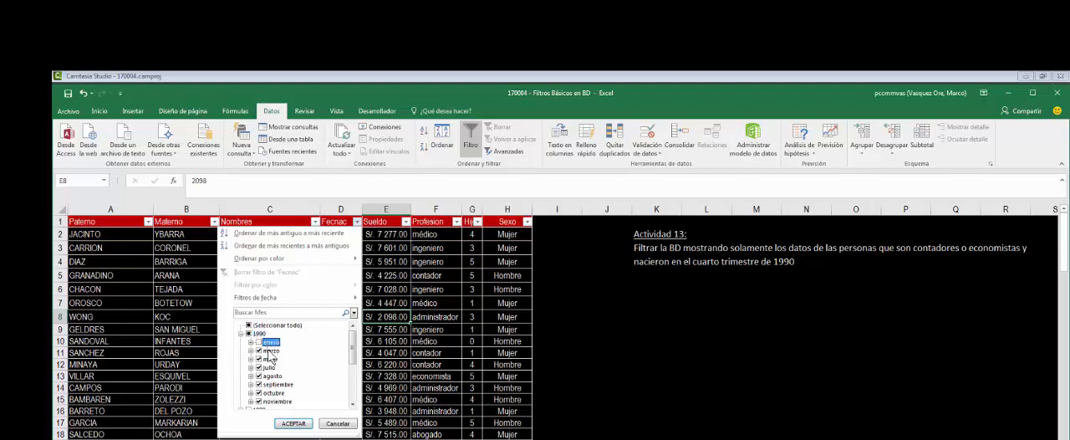
{"action": "left_click", "coordinate": [267, 350]}
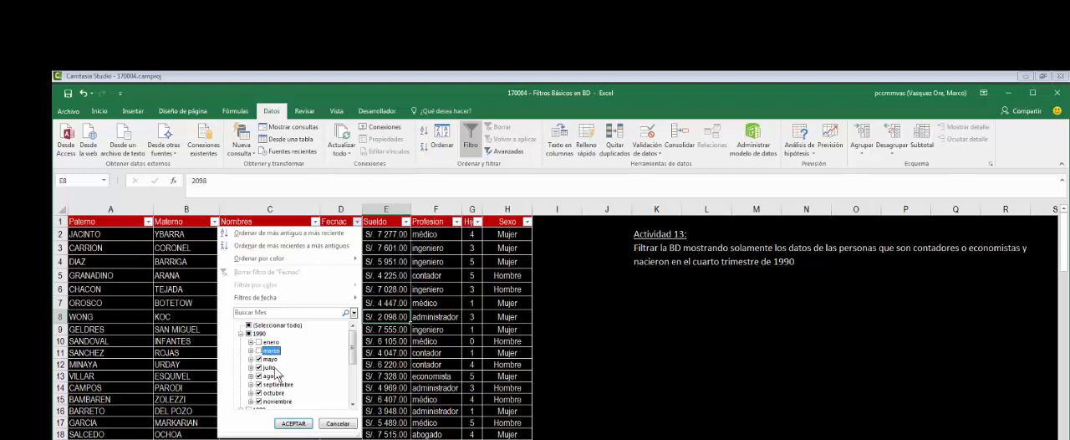
{"action": "left_click", "coordinate": [273, 367]}
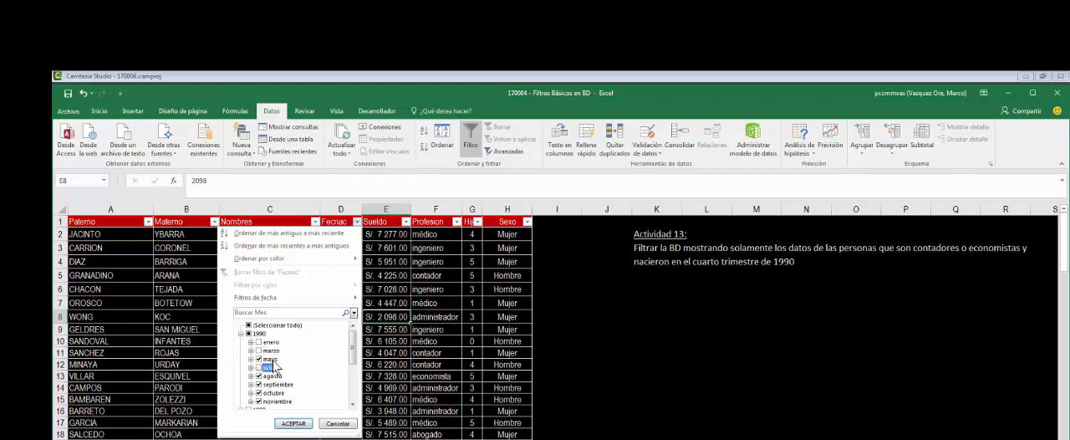
{"action": "left_click", "coordinate": [271, 359]}
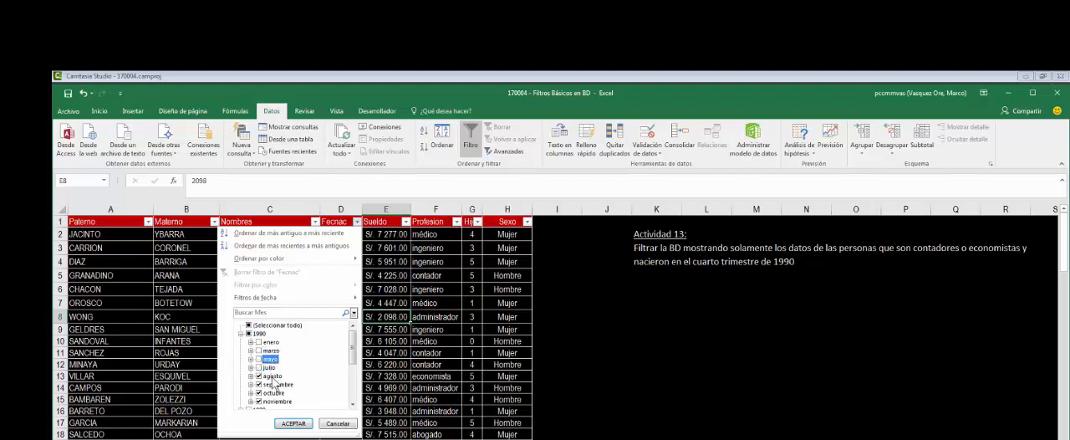
{"action": "left_click", "coordinate": [273, 376]}
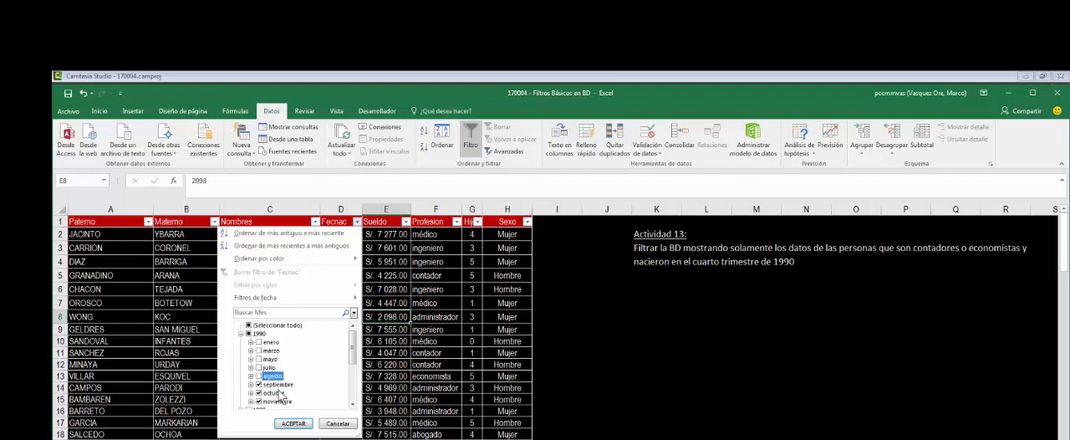
{"action": "left_click", "coordinate": [276, 384]}
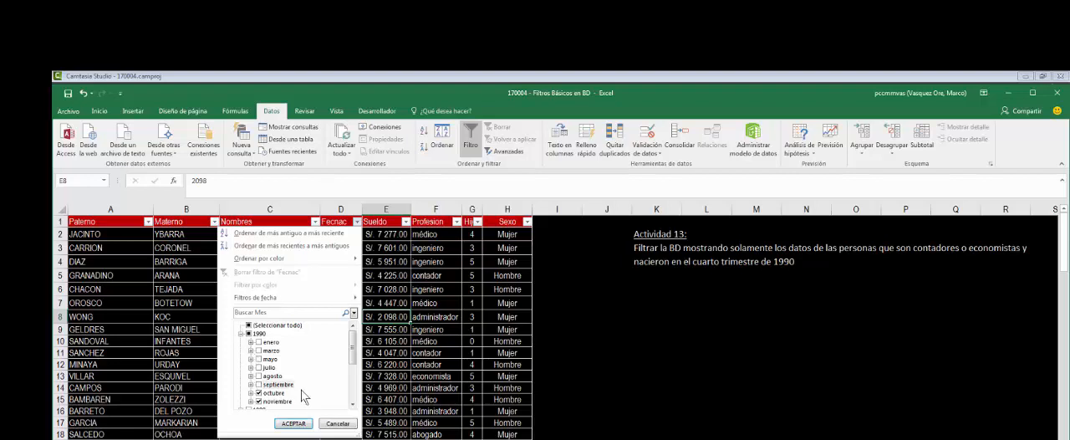
{"action": "left_click", "coordinate": [351, 404]}
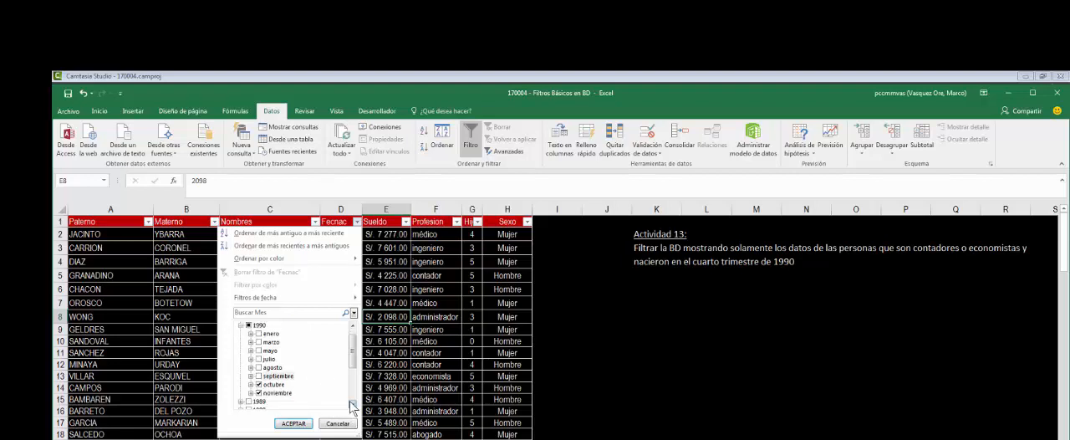
{"action": "left_click", "coordinate": [352, 404]}
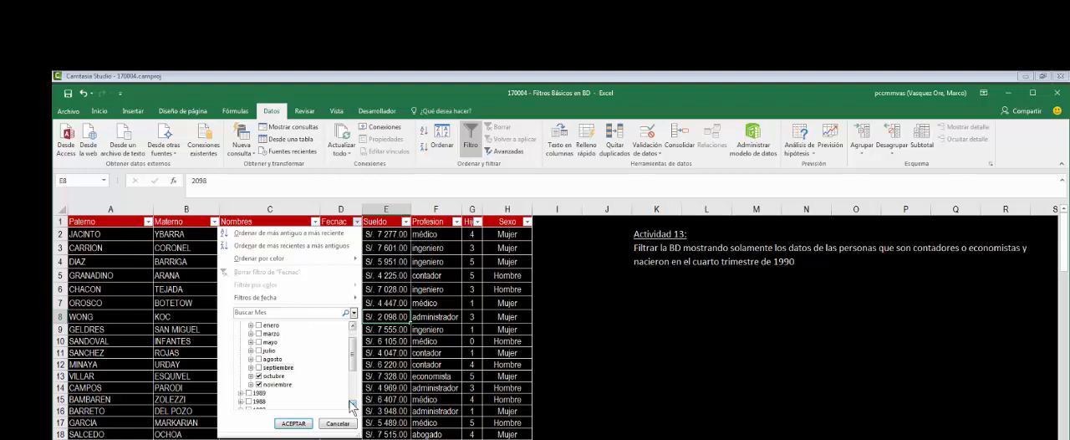
{"action": "left_click", "coordinate": [294, 424]}
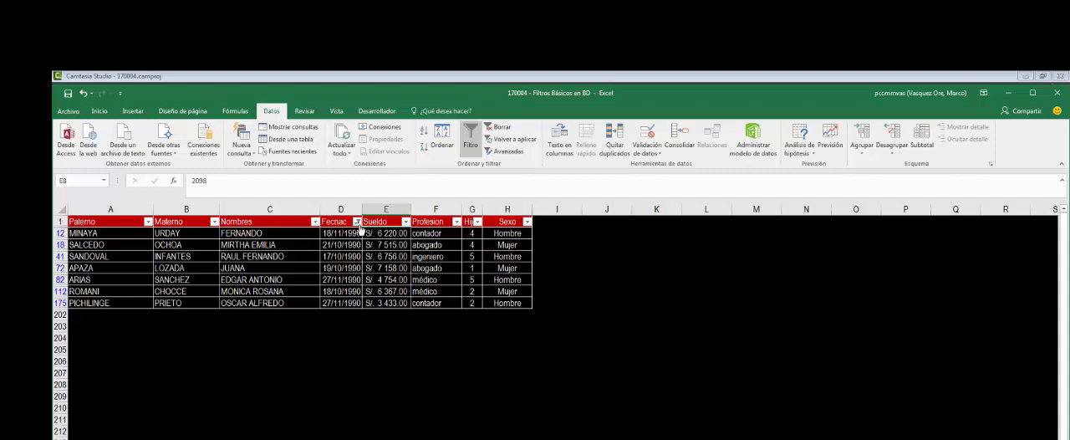
- Filter the Profesion column on the Actividad 13 sheet to show only contador
{"action": "left_click", "coordinate": [457, 221]}
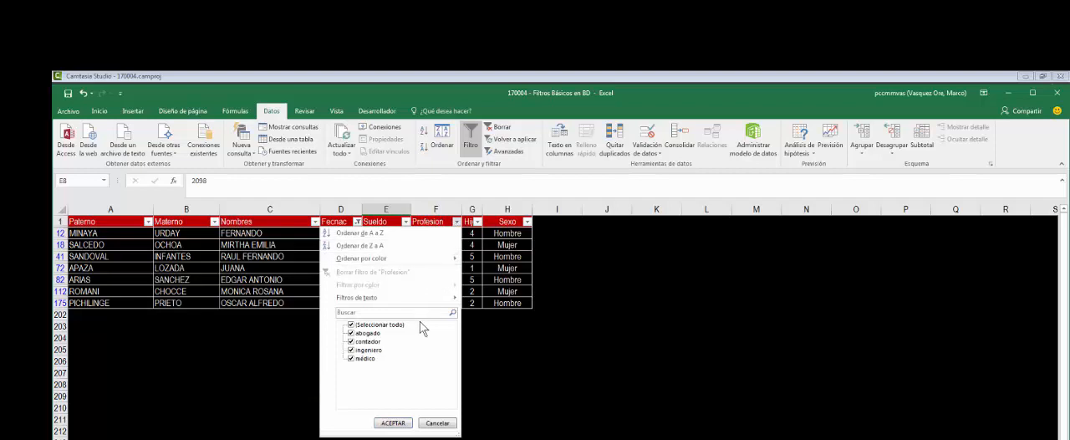
{"action": "left_click", "coordinate": [380, 324]}
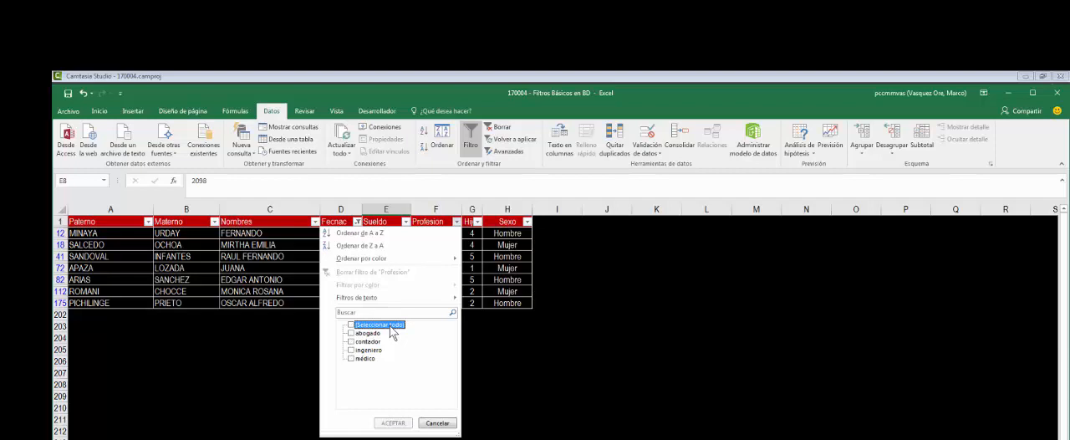
{"action": "left_click", "coordinate": [368, 341]}
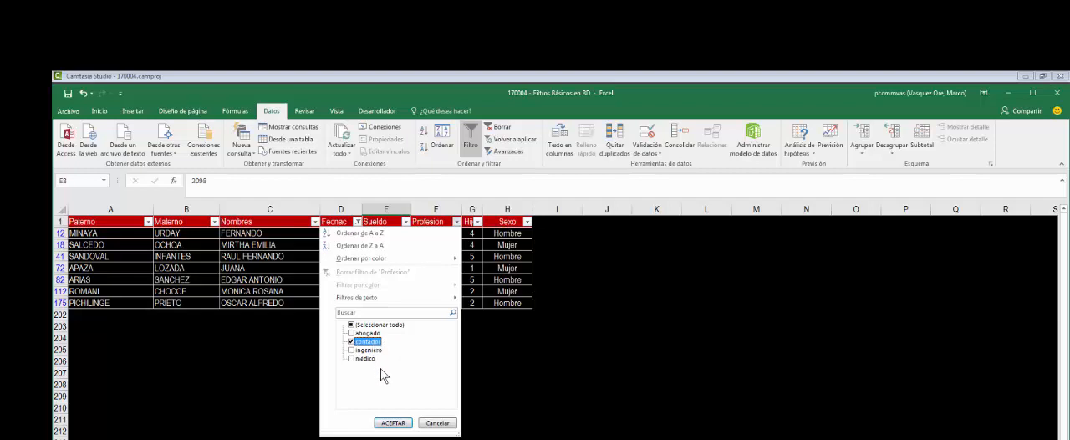
{"action": "left_click", "coordinate": [399, 429]}
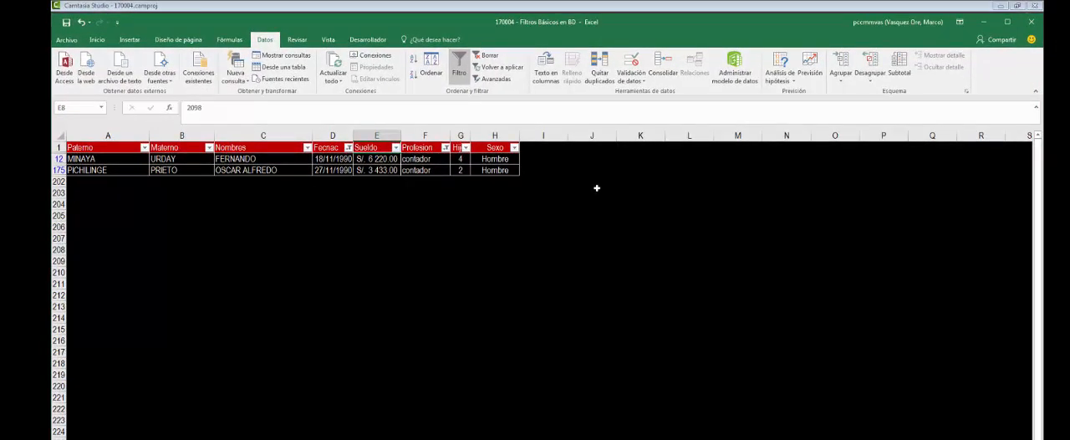
{"action": "left_click", "coordinate": [596, 190]}
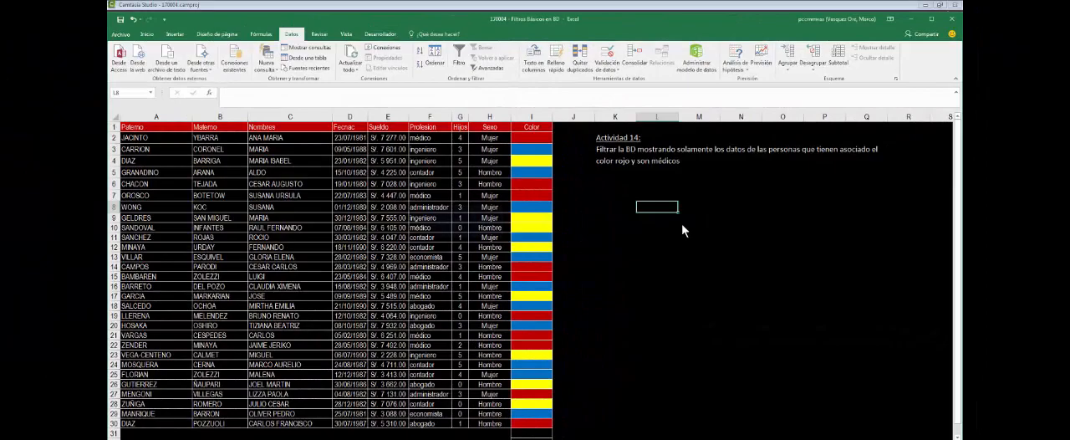
- Turn on column filtering on the Actividad 14 sheet and filter the Color column by the red cell color
{"action": "left_click", "coordinate": [681, 224]}
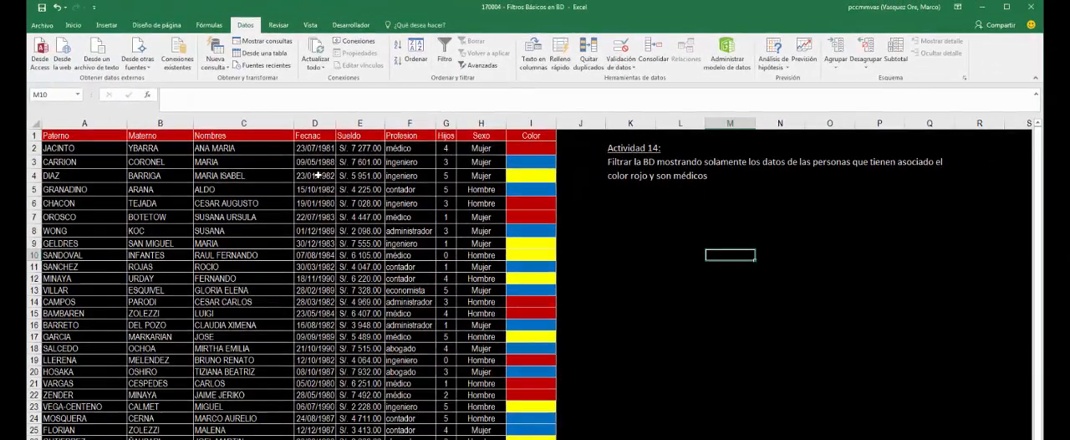
{"action": "left_click", "coordinate": [317, 175]}
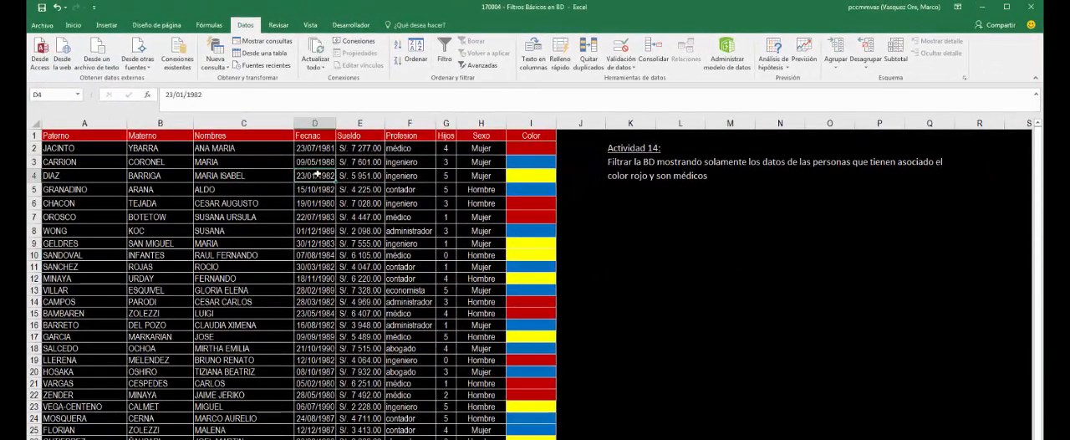
{"action": "left_click", "coordinate": [445, 50]}
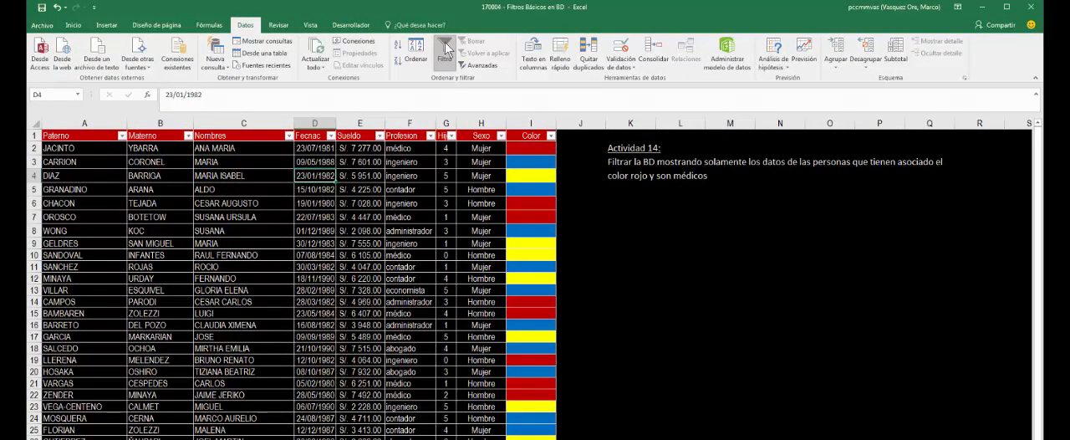
{"action": "left_click", "coordinate": [550, 136]}
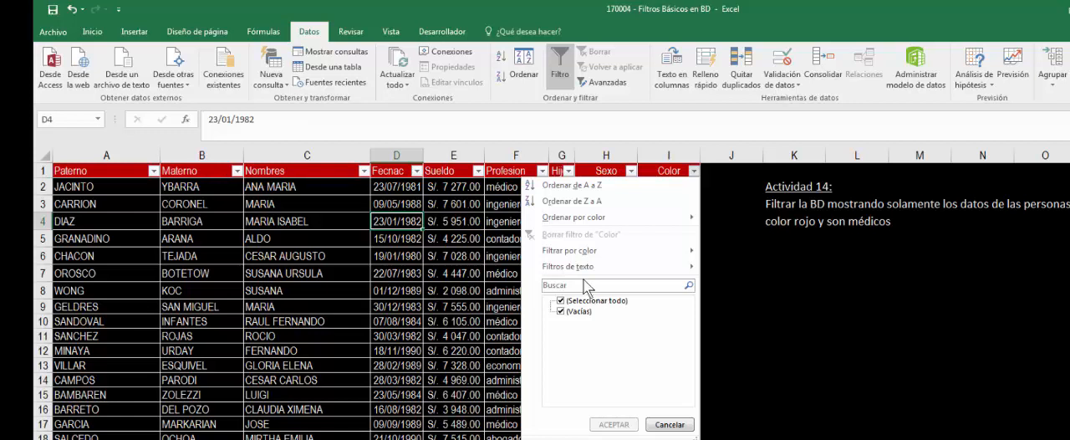
{"action": "mouse_move", "coordinate": [589, 257]}
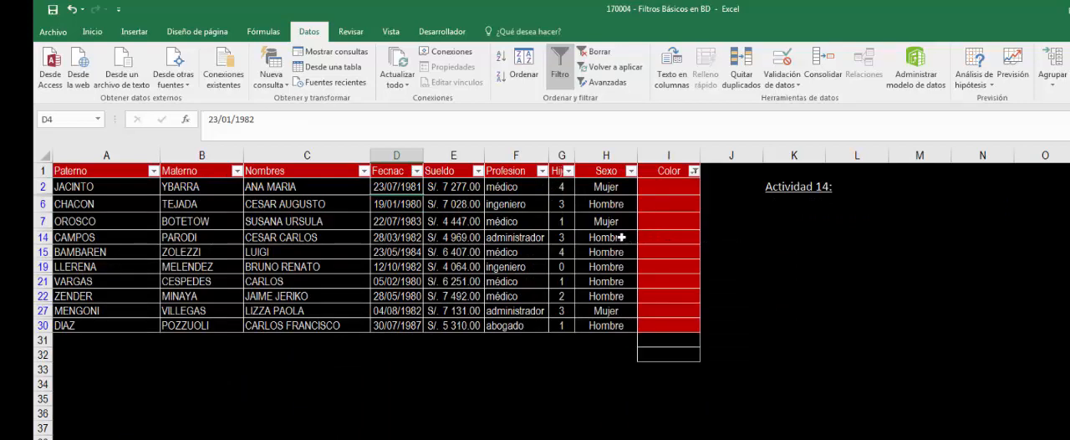
- Filter the Profesion column of the Actividad 14 table to show only médico
{"action": "left_click", "coordinate": [541, 171]}
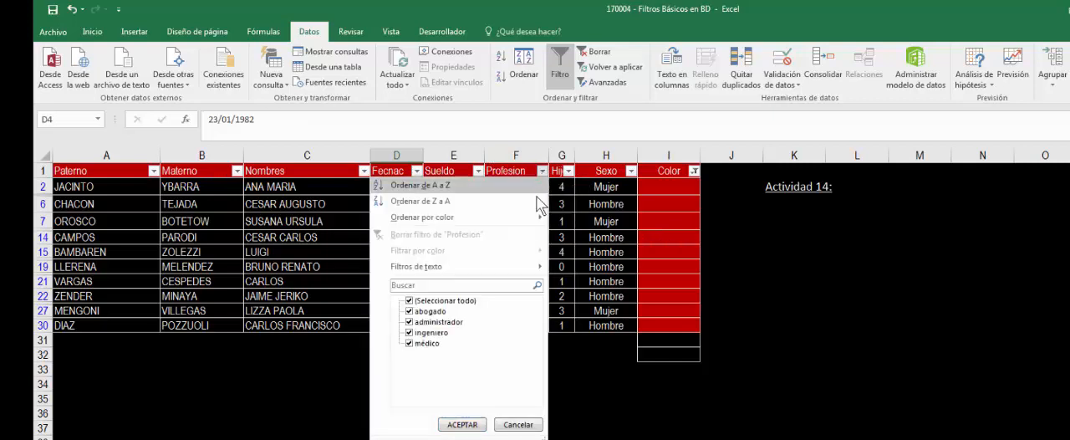
{"action": "left_click", "coordinate": [457, 306]}
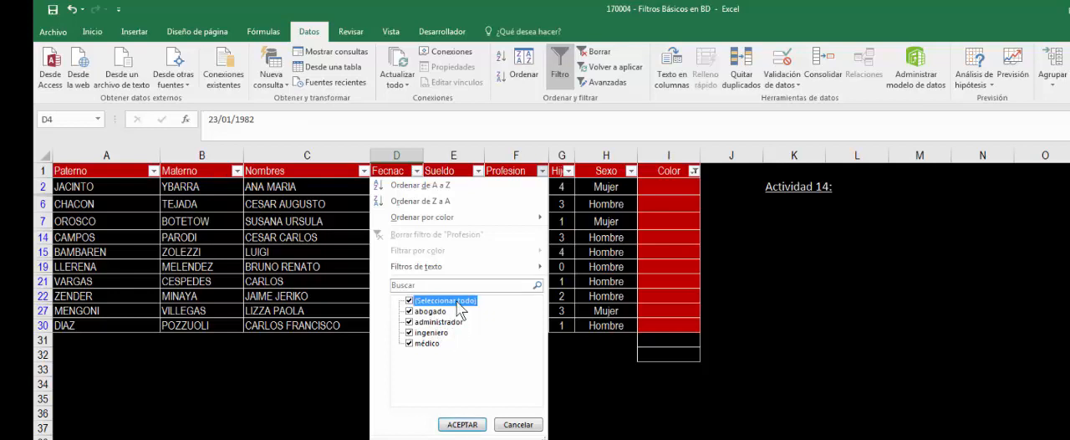
{"action": "left_click", "coordinate": [433, 346]}
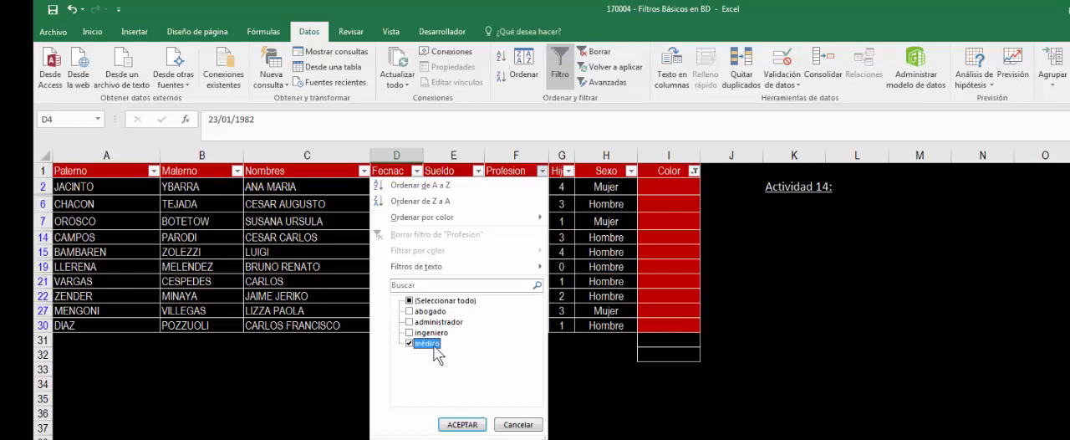
{"action": "left_click", "coordinate": [473, 425]}
{"action": "left_click", "coordinate": [779, 302]}
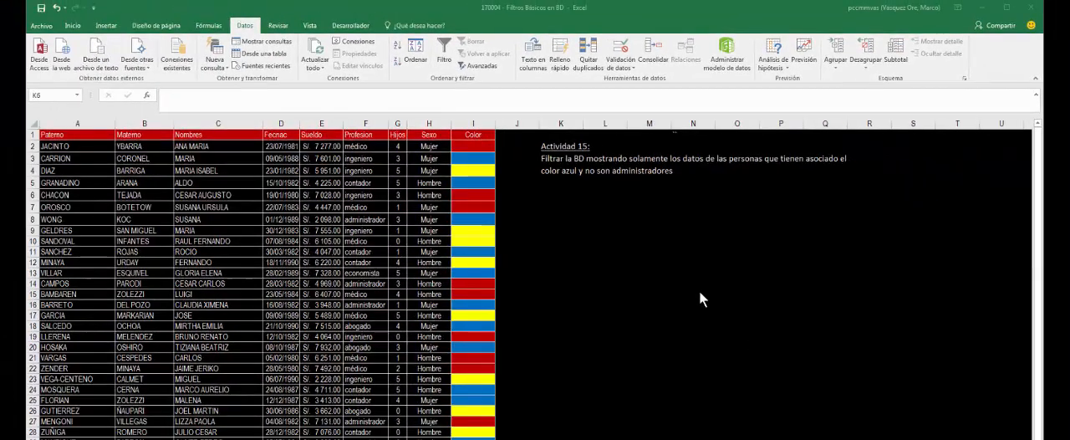
- Turn on column filtering on the Actividad 15 sheet and filter the Color column by the blue cell color
{"action": "left_click", "coordinate": [414, 389]}
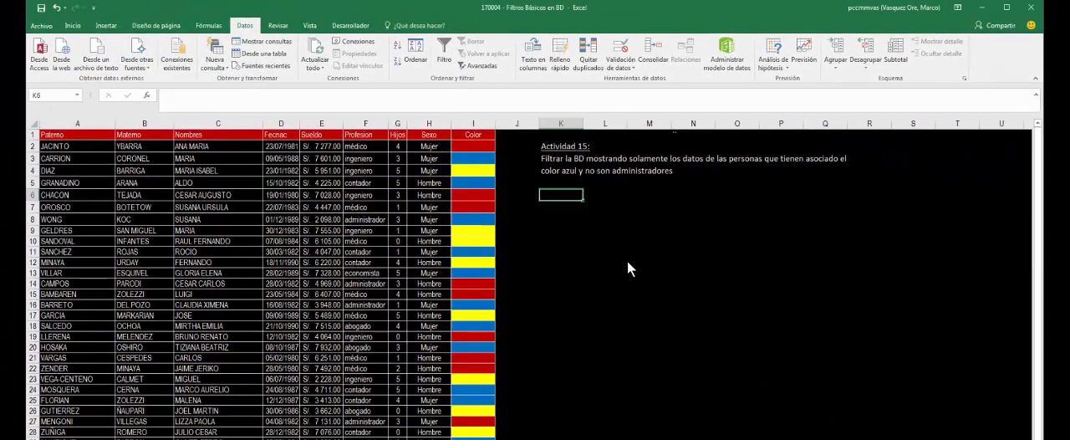
{"action": "left_click", "coordinate": [364, 206]}
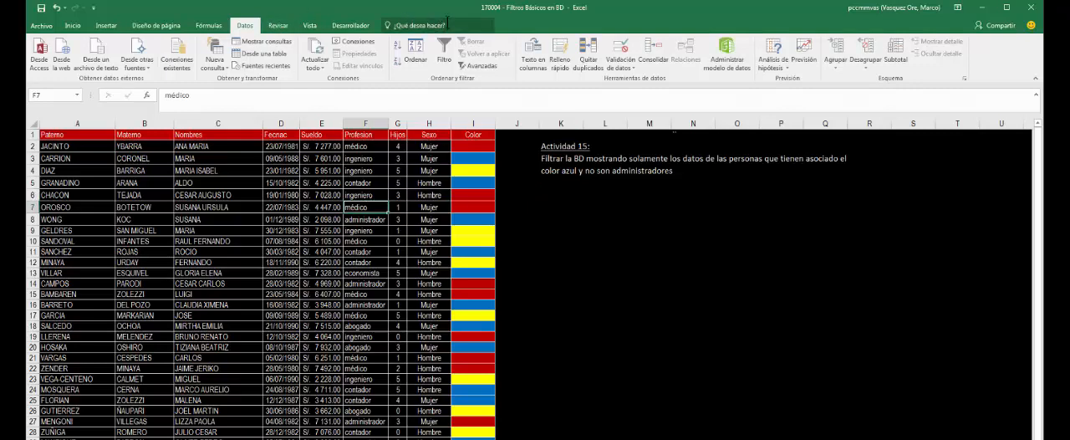
{"action": "left_click", "coordinate": [444, 52]}
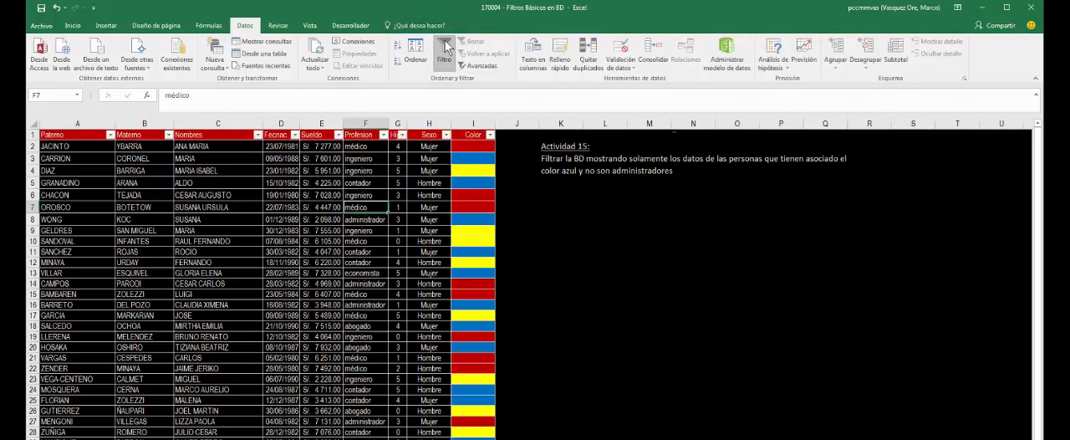
{"action": "left_click", "coordinate": [491, 135]}
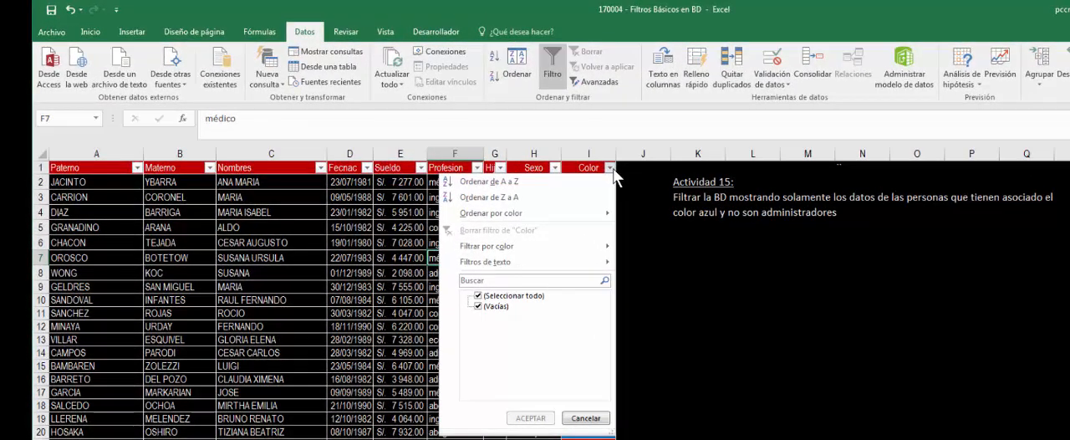
{"action": "mouse_move", "coordinate": [492, 249]}
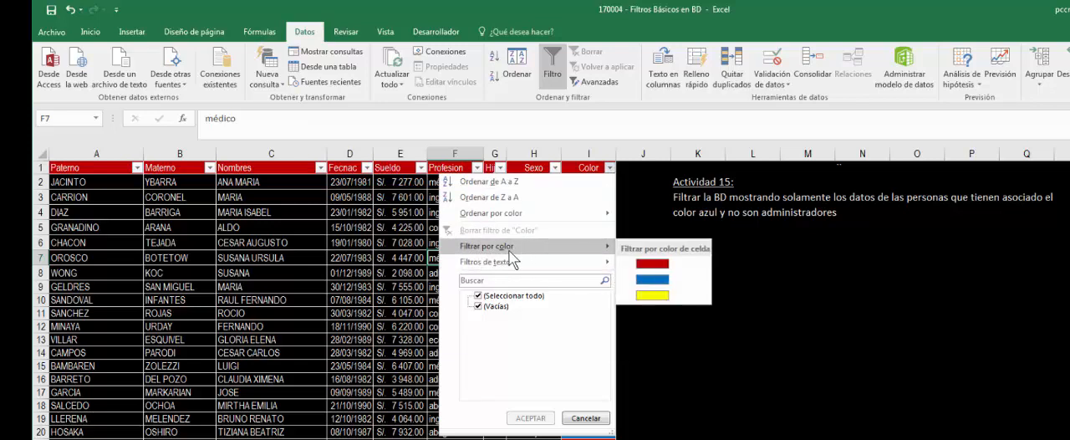
{"action": "left_click", "coordinate": [652, 282]}
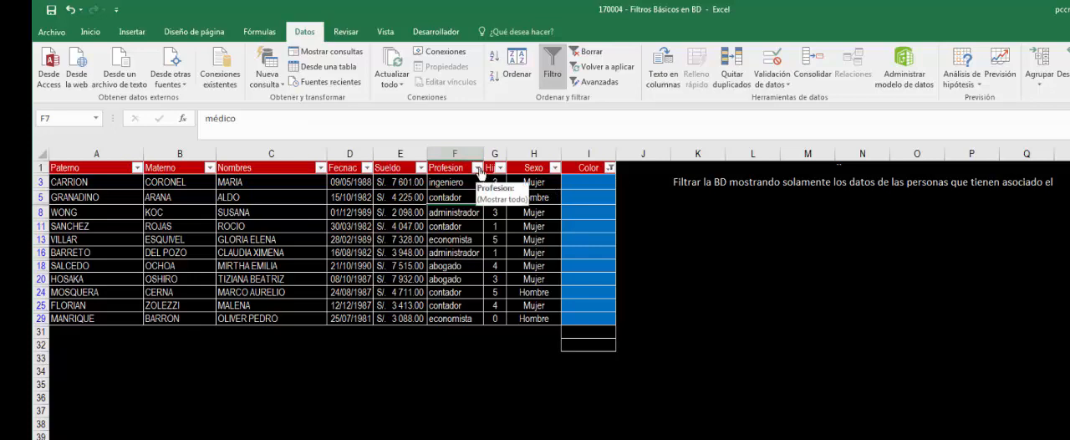
- Apply a text filter to the Actividad 15 Profesion column showing rows where it "no es igual a" administrador
{"action": "left_click", "coordinate": [478, 168]}
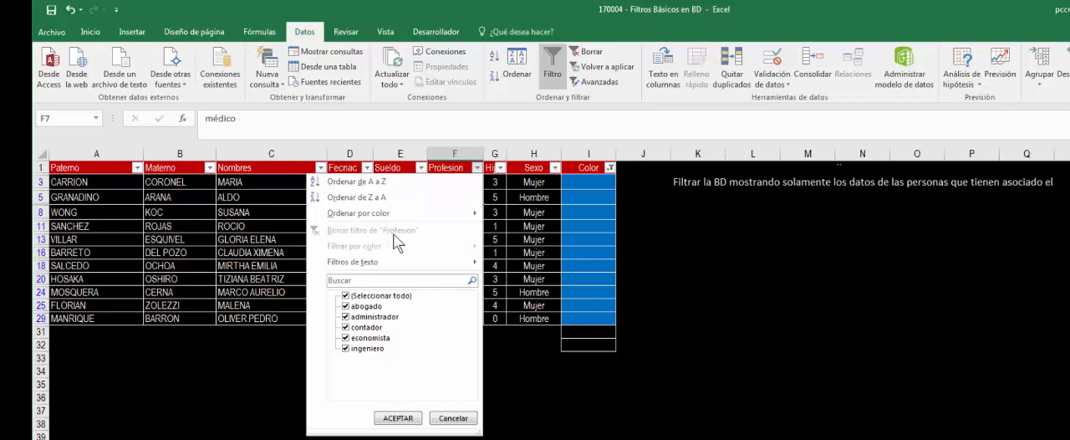
{"action": "mouse_move", "coordinate": [383, 264]}
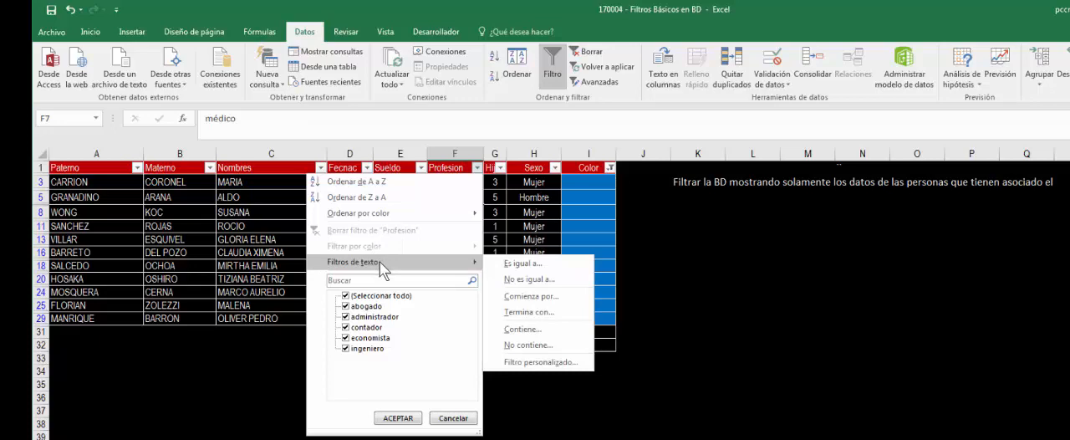
{"action": "left_click", "coordinate": [537, 278]}
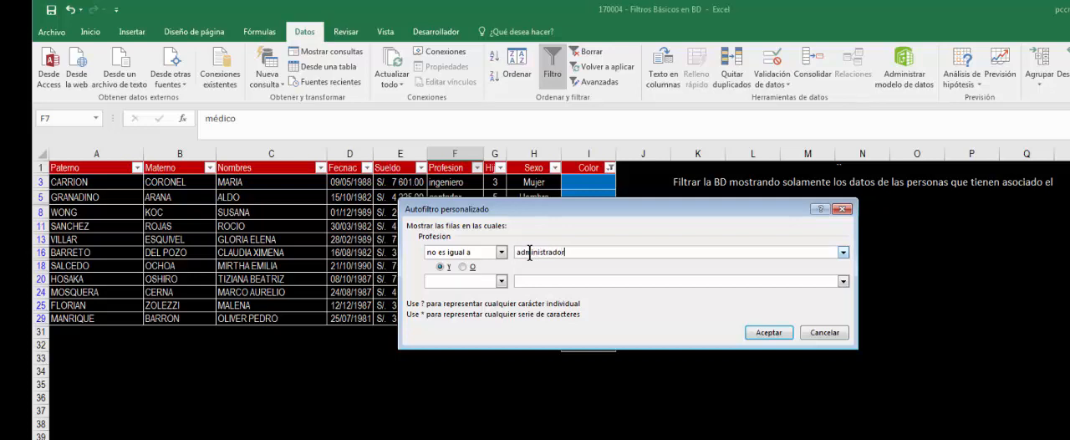
{"action": "left_click", "coordinate": [767, 332]}
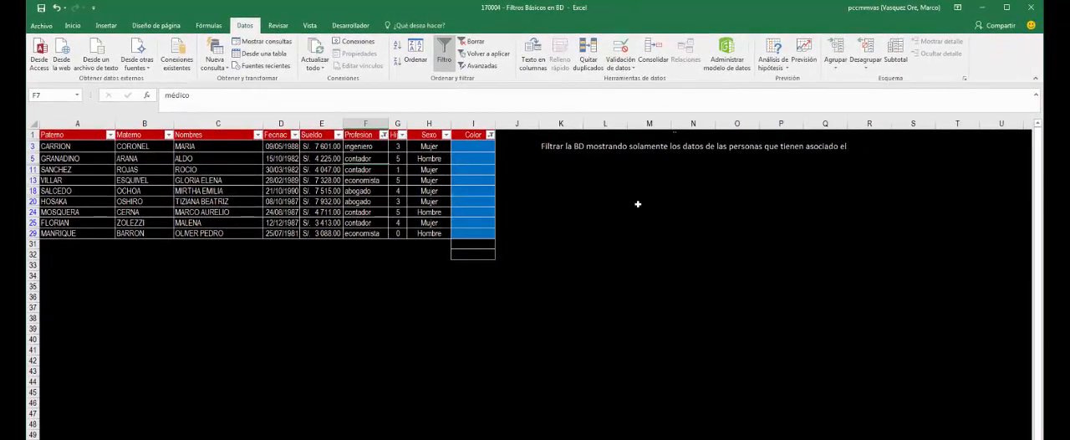
{"action": "left_click", "coordinate": [636, 204]}
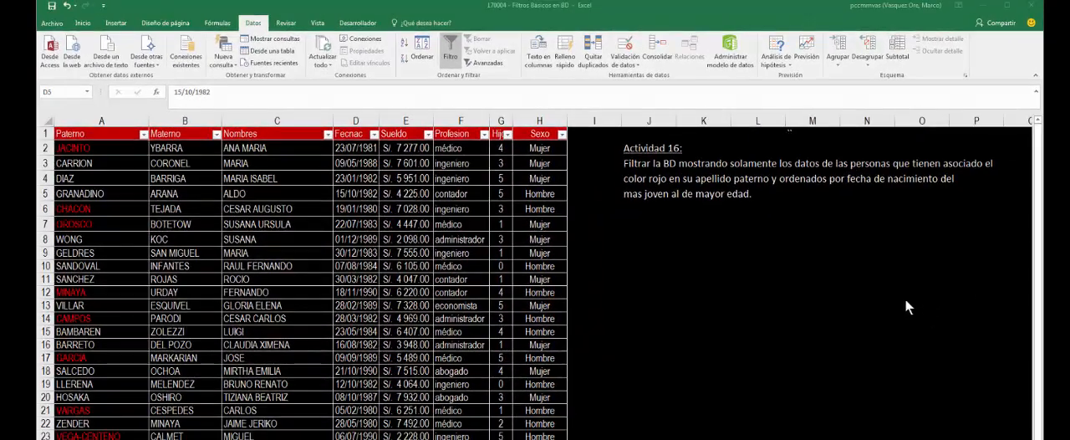
- Filter the Actividad 16 Paterno column by red font color and sort the records by Fecnac from most recent to oldest
{"action": "left_click", "coordinate": [208, 206]}
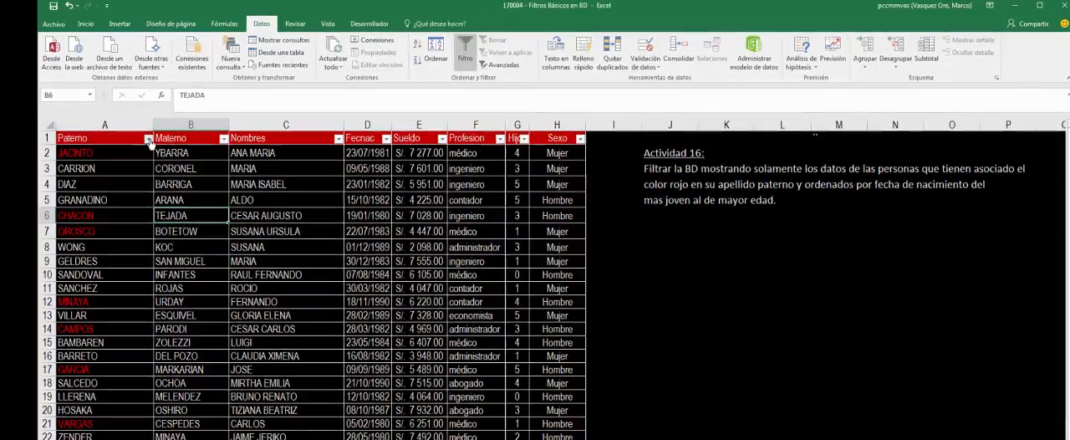
{"action": "left_click", "coordinate": [144, 135]}
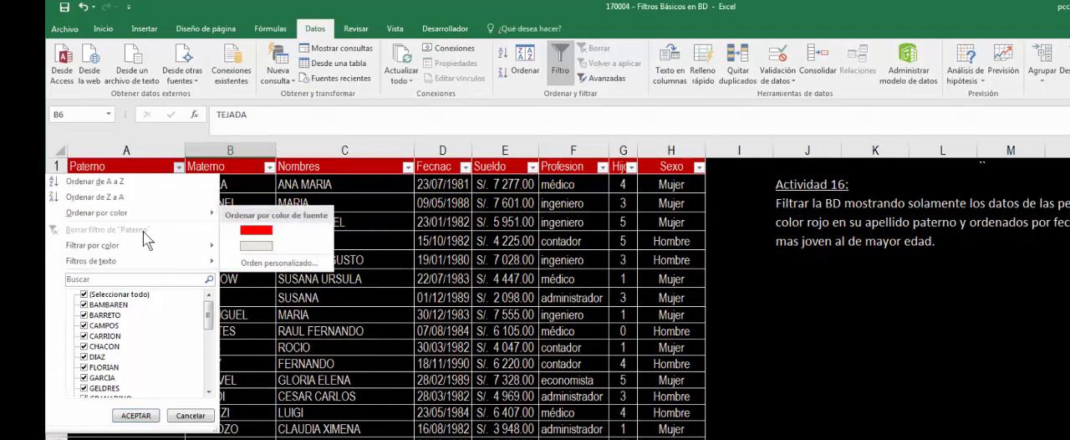
{"action": "mouse_move", "coordinate": [127, 261]}
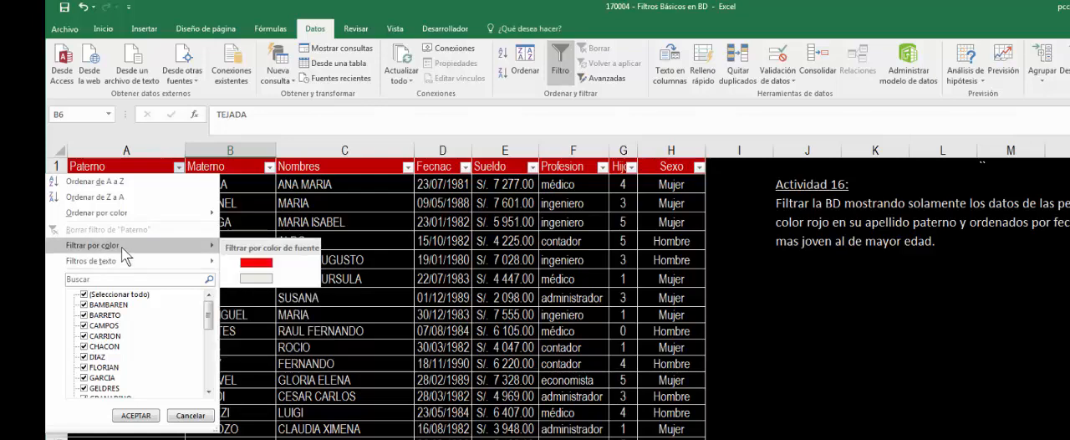
{"action": "left_click", "coordinate": [257, 264]}
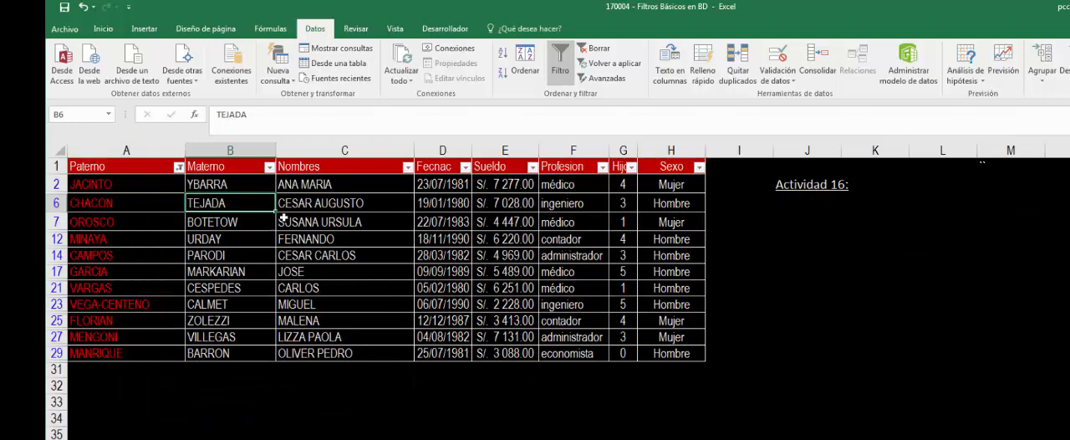
{"action": "left_click", "coordinate": [465, 167]}
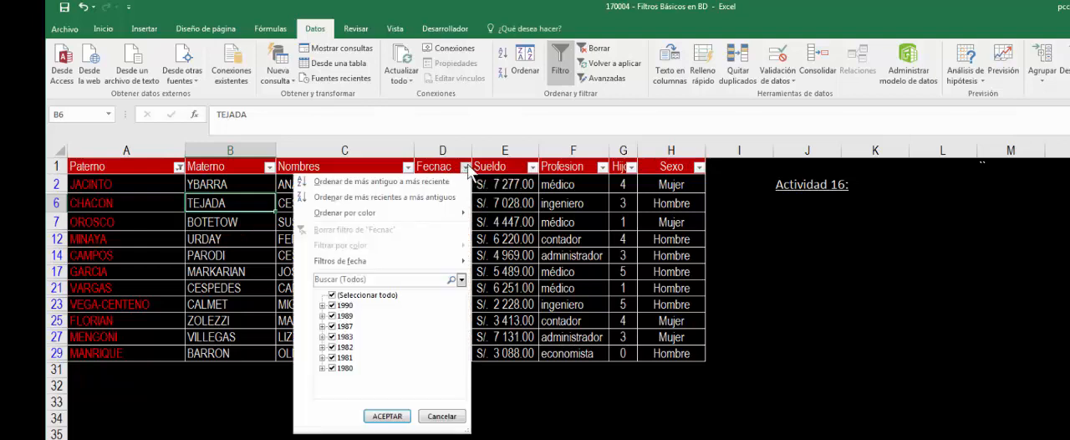
{"action": "left_click", "coordinate": [355, 199]}
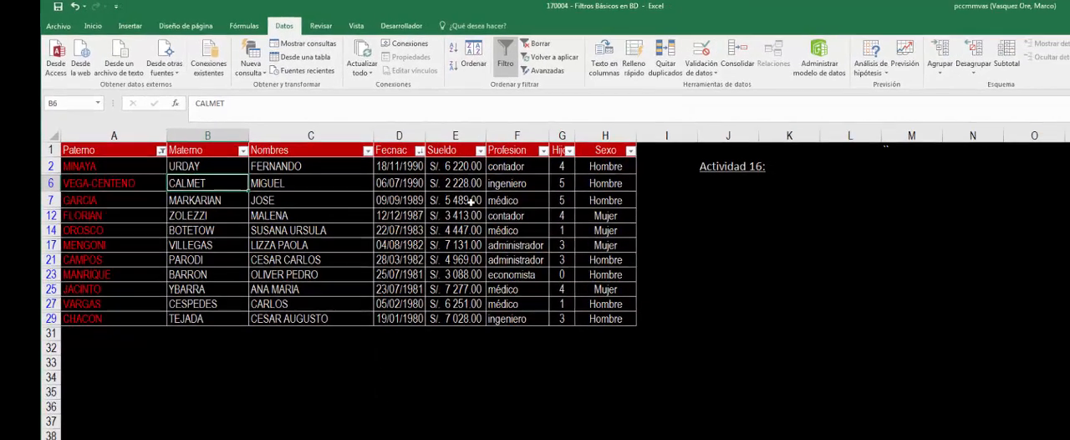